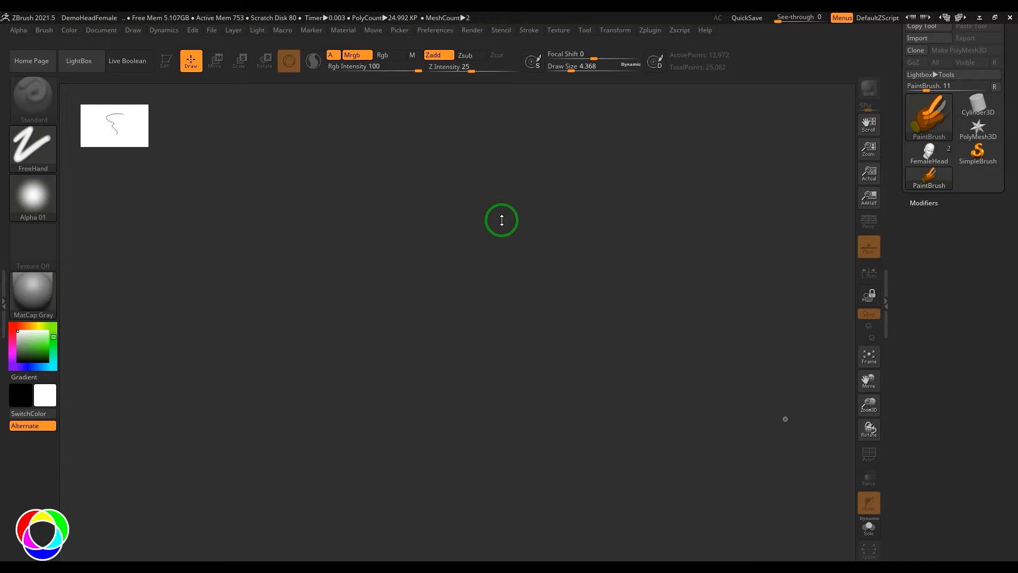
Place the FemaleHead model on the canvas in Edit mode, and show its polyframe to inspect the face mesh from front and side
left_click(915, 152)
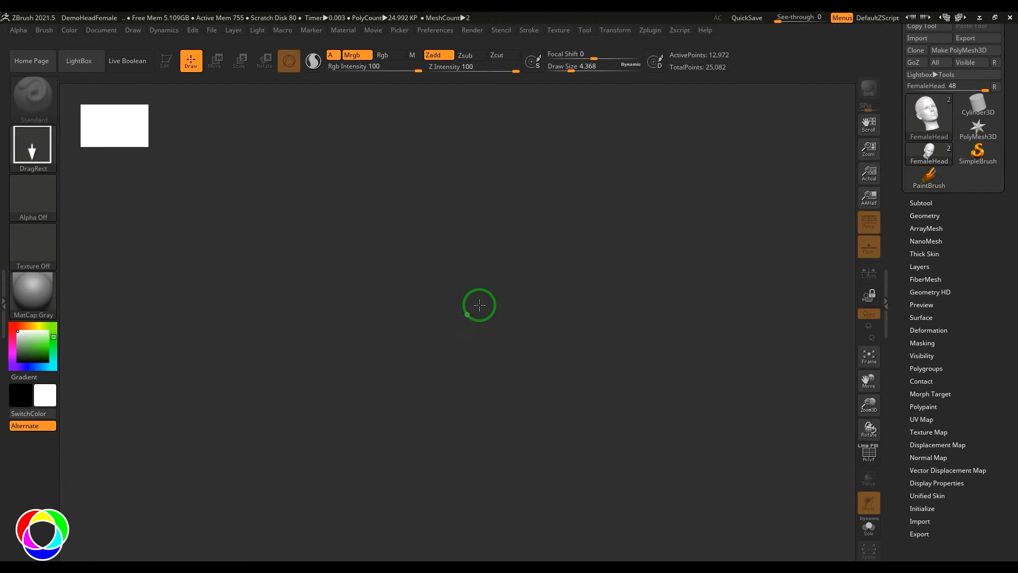
mouse_move(479, 306)
left_mouse_down()
mouse_move(583, 454)
mouse_move(587, 279)
mouse_move(600, 221)
mouse_move(564, 439)
mouse_move(640, 315)
mouse_move(646, 330)
left_mouse_up()
key("t")
key("shift+f")
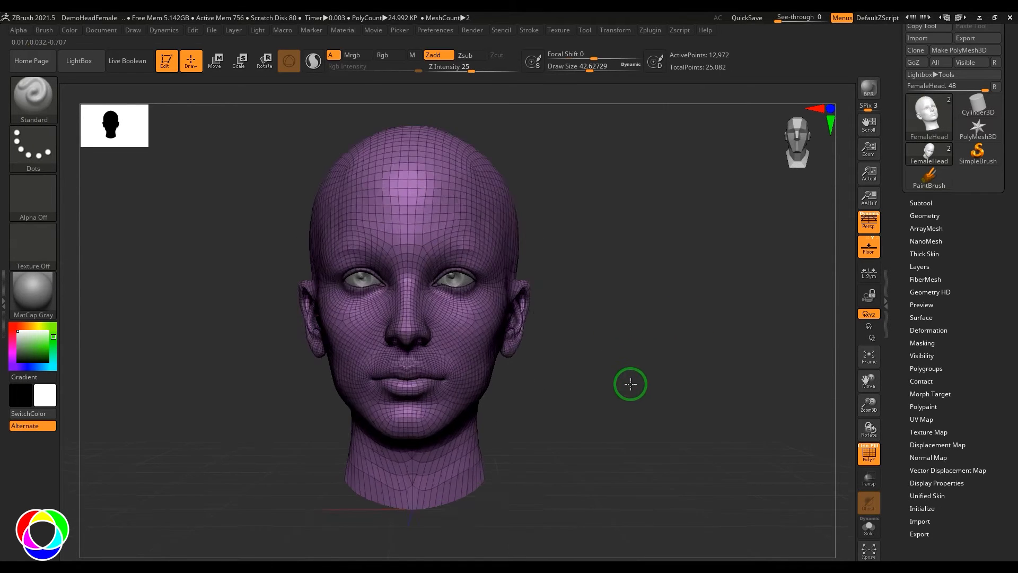
left_click_drag(629, 382, 703, 452, "alt")
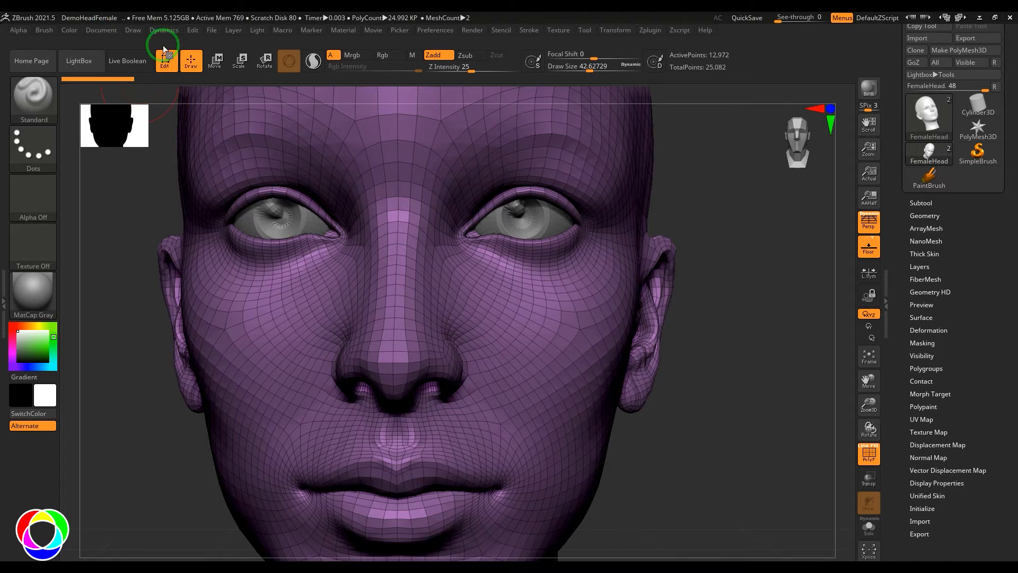
mouse_move(739, 345)
left_mouse_down()
mouse_move(757, 346)
mouse_move(711, 337)
mouse_move(755, 346)
left_mouse_up()
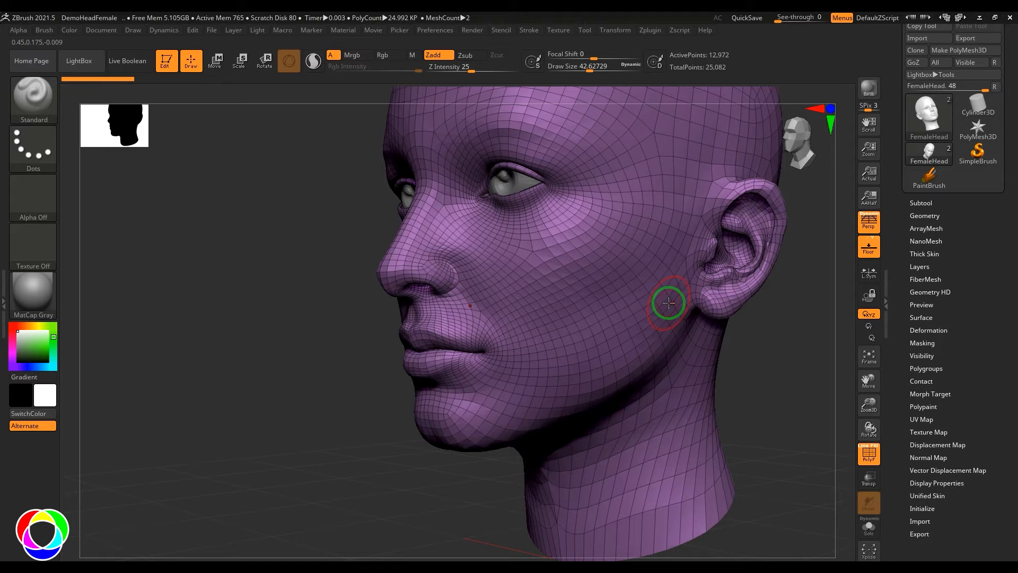
Create a new document without saving changes, and select the PaintBrush tool with a draw size of about 13
left_click(104, 30)
left_click(143, 159)
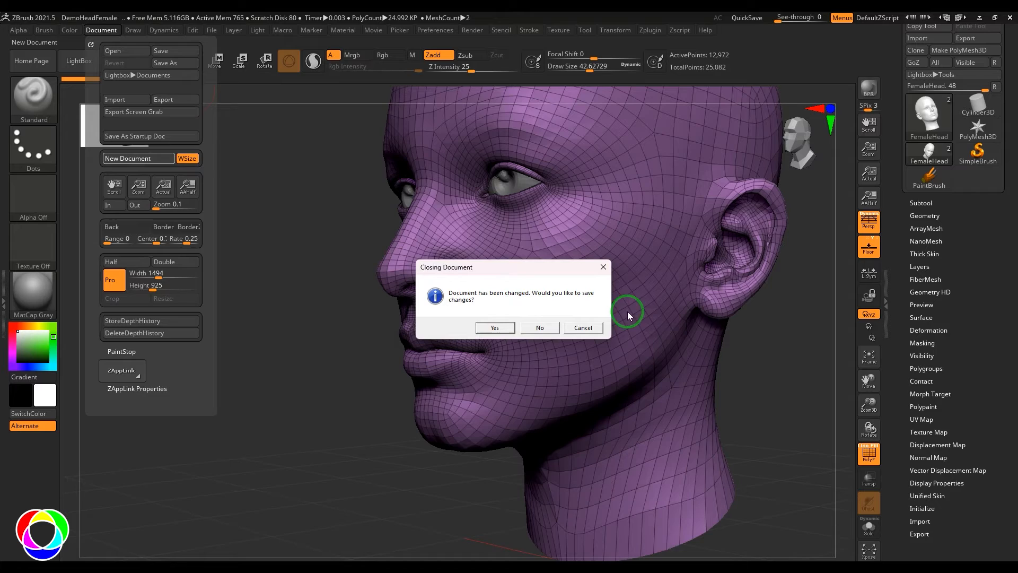
left_click(540, 328)
left_click(930, 176)
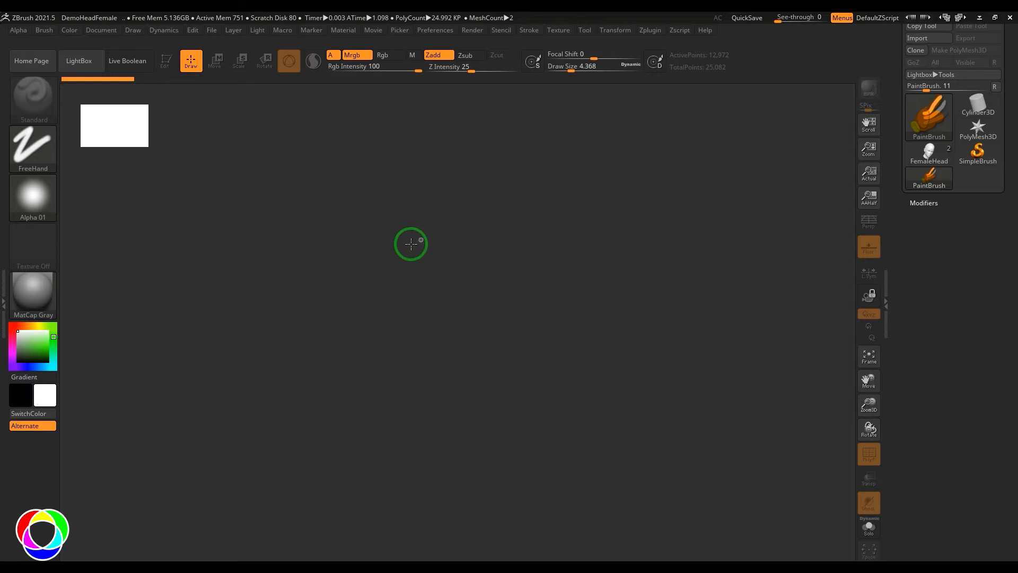
key("bracketright")
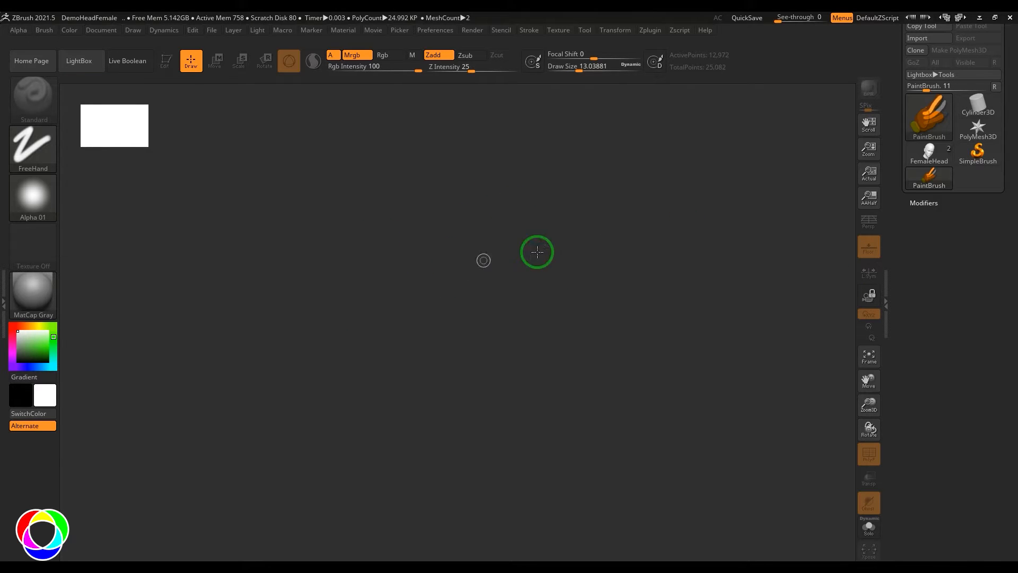
left_click(929, 180)
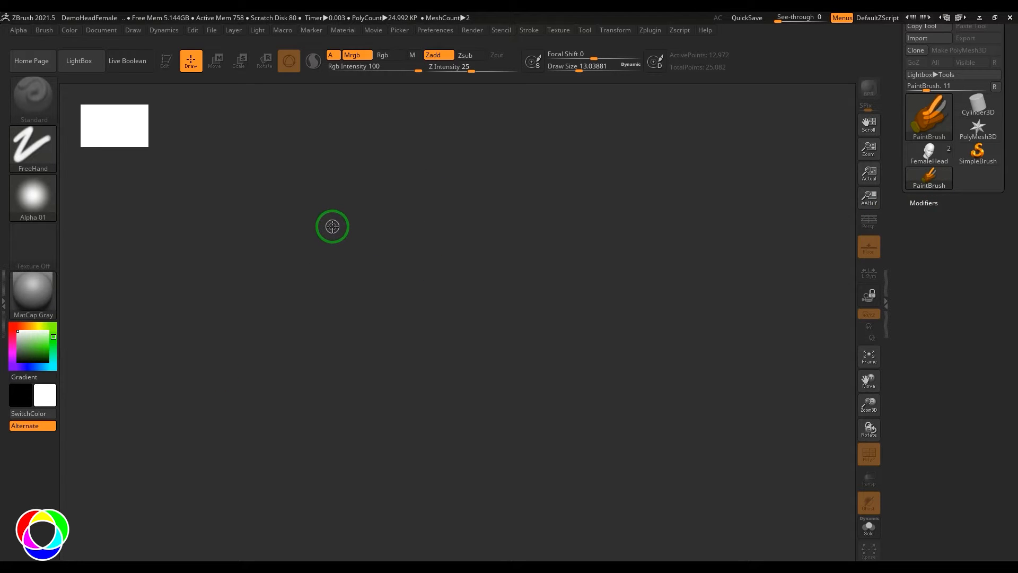
Paint a large rectangle from straight strokes, a curved stroke and a straight line beside it, and an angular open shape on its other side
left_click_drag(333, 228, 603, 227)
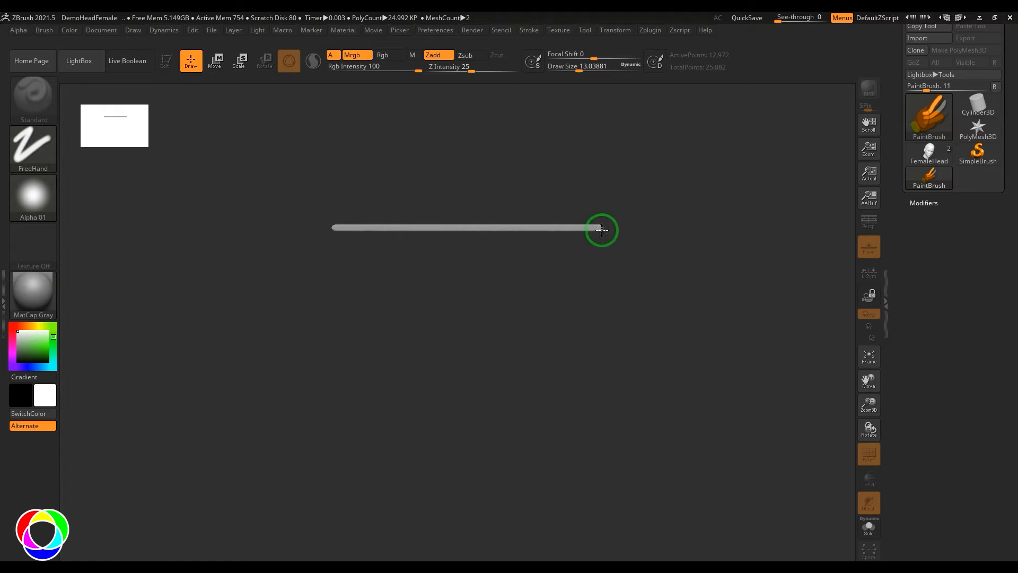
mouse_move(596, 228)
left_mouse_down()
mouse_move(516, 454)
mouse_move(353, 452)
left_mouse_up()
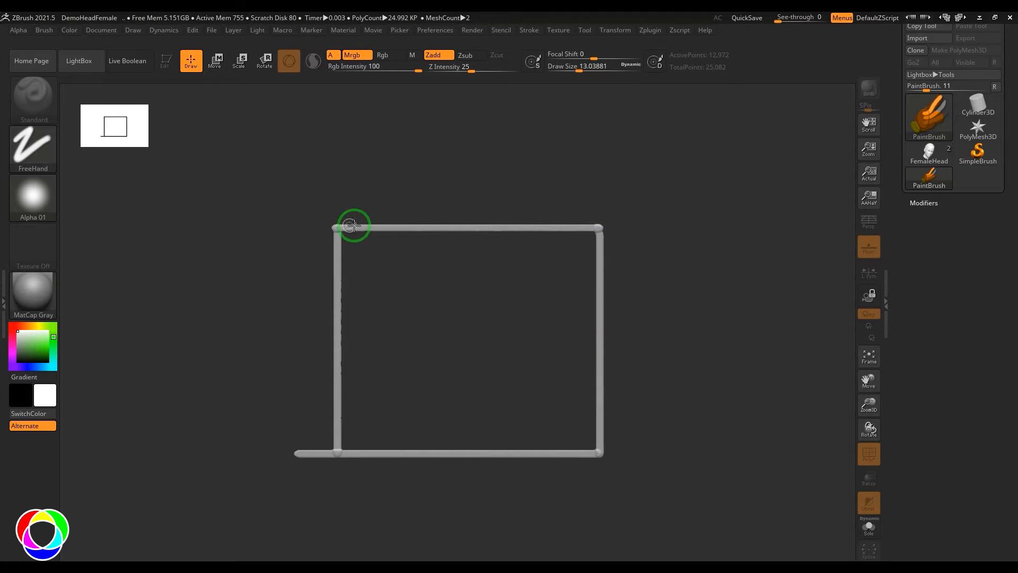
left_click(681, 260)
left_click_drag(683, 259, 761, 213)
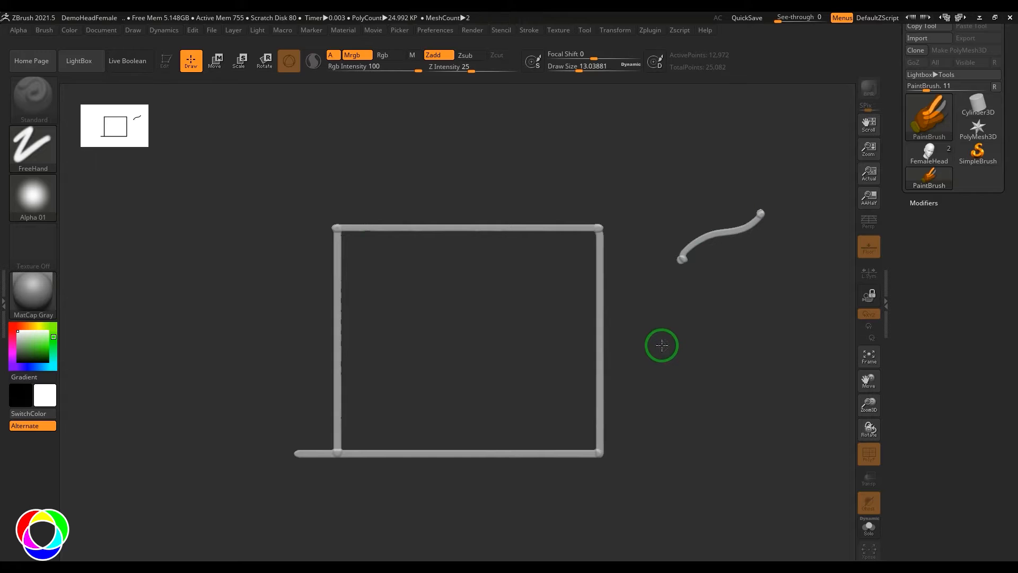
mouse_move(662, 345)
left_mouse_down("shift")
mouse_move(795, 345)
mouse_move(804, 294)
left_mouse_up("shift")
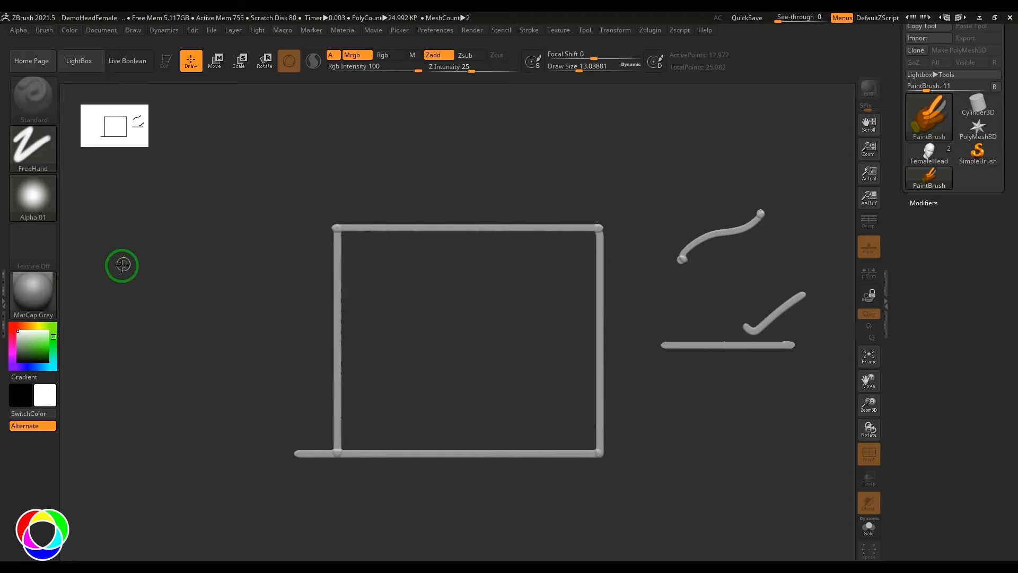
mouse_move(211, 199)
left_mouse_down()
mouse_move(120, 270)
mouse_move(182, 334)
mouse_move(266, 274)
left_mouse_up()
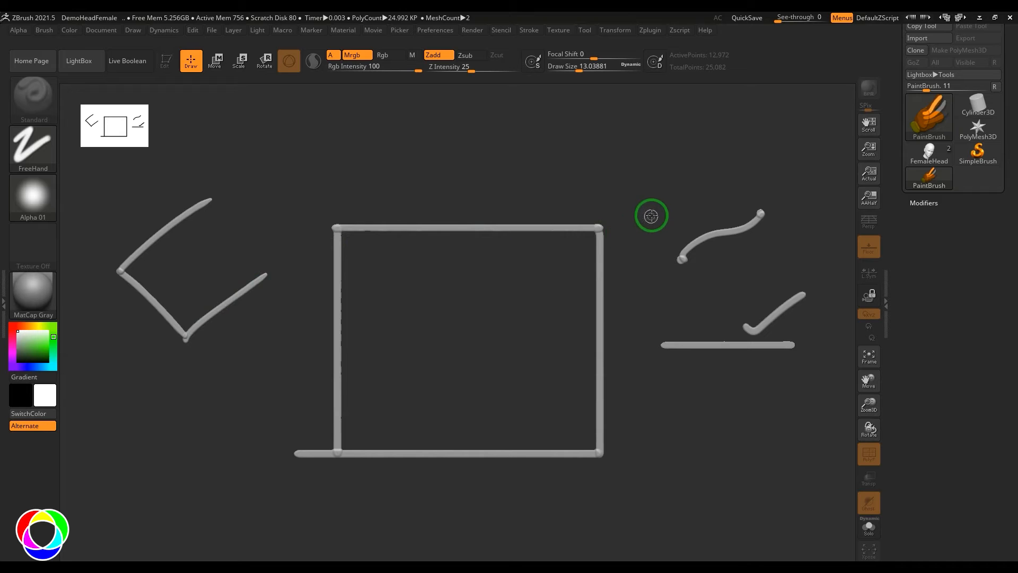
Clear the canvas and paint a triangle with an irregular four-sided polygon beside it
key("ctrl")
key("ctrl+n")
mouse_move(335, 155)
left_mouse_down()
mouse_move(304, 262)
mouse_move(448, 206)
mouse_move(421, 207)
left_mouse_up()
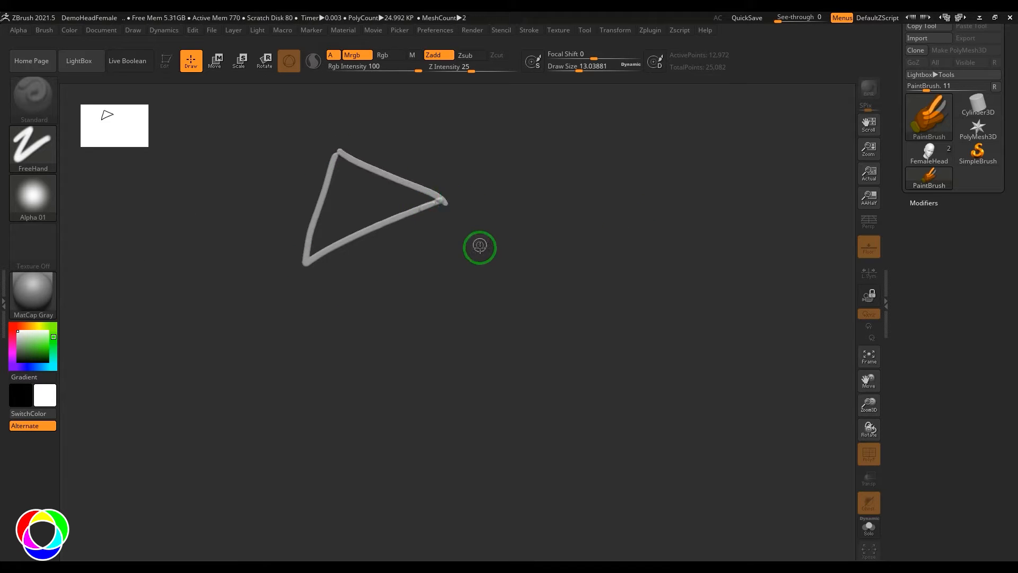
mouse_move(534, 227)
left_mouse_down()
mouse_move(613, 200)
mouse_move(515, 311)
left_mouse_up()
left_click_drag(514, 307, 656, 256)
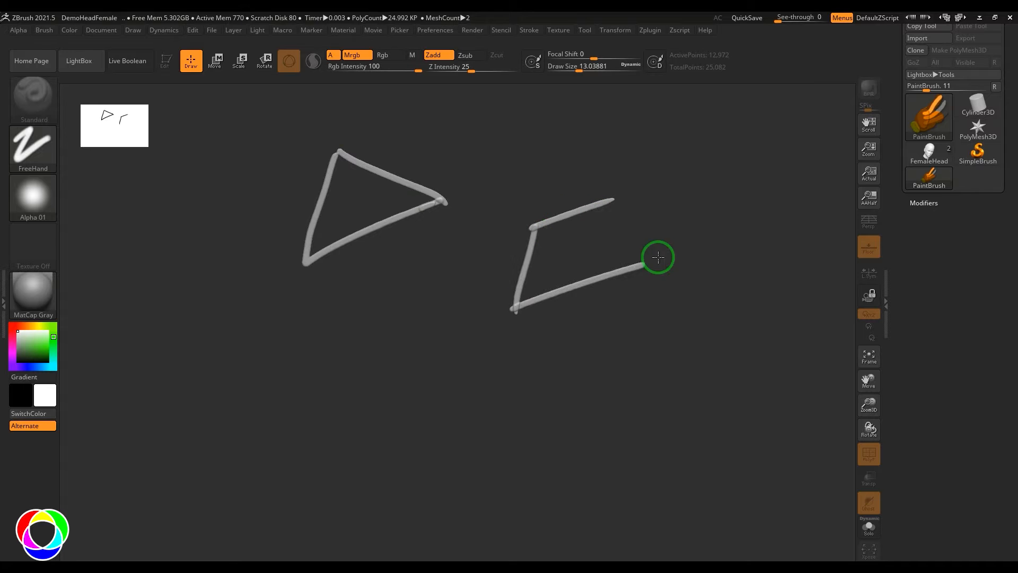
left_click_drag(617, 202, 633, 218)
mouse_move(667, 256)
left_mouse_down()
mouse_move(618, 199)
mouse_move(672, 262)
left_mouse_up()
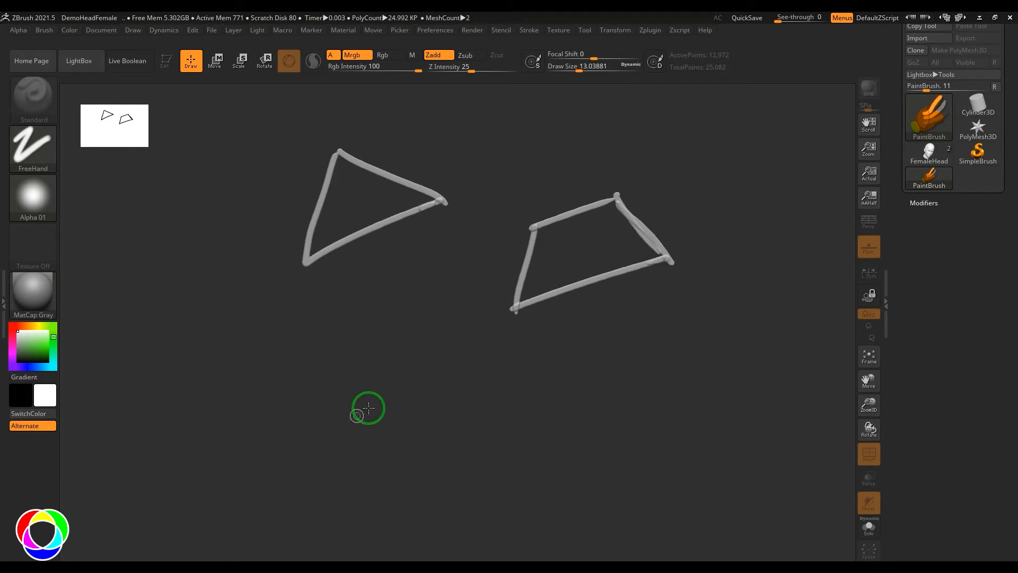
Paint a six-sided polygon and a squarish four-sided polygon below the first two shapes, and handwrite the label "Quad"
mouse_move(330, 380)
left_mouse_down()
mouse_move(394, 350)
mouse_move(459, 396)
mouse_move(405, 460)
mouse_move(450, 396)
left_mouse_up()
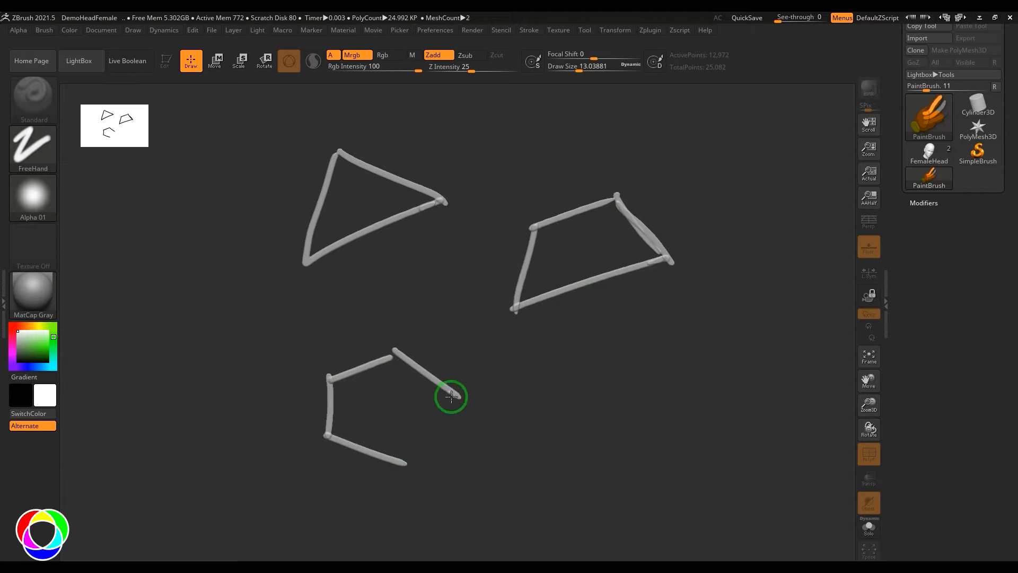
left_click_drag(399, 460, 463, 432)
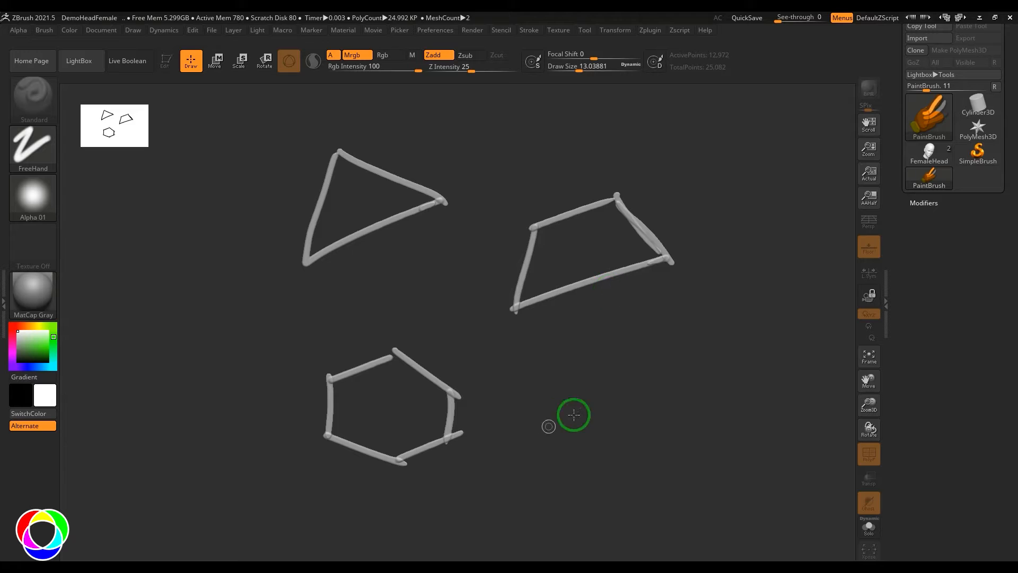
mouse_move(578, 362)
left_mouse_down()
mouse_move(589, 438)
mouse_move(682, 414)
mouse_move(686, 432)
left_mouse_up()
left_click_drag(581, 443, 666, 431)
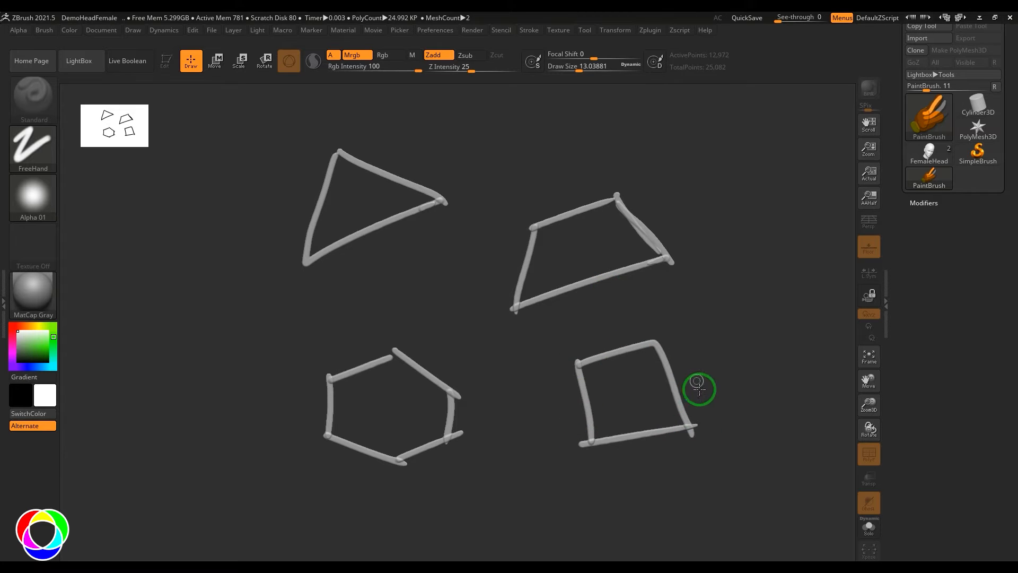
mouse_move(714, 326)
left_mouse_down()
mouse_move(727, 352)
mouse_move(791, 295)
mouse_move(807, 321)
left_mouse_up()
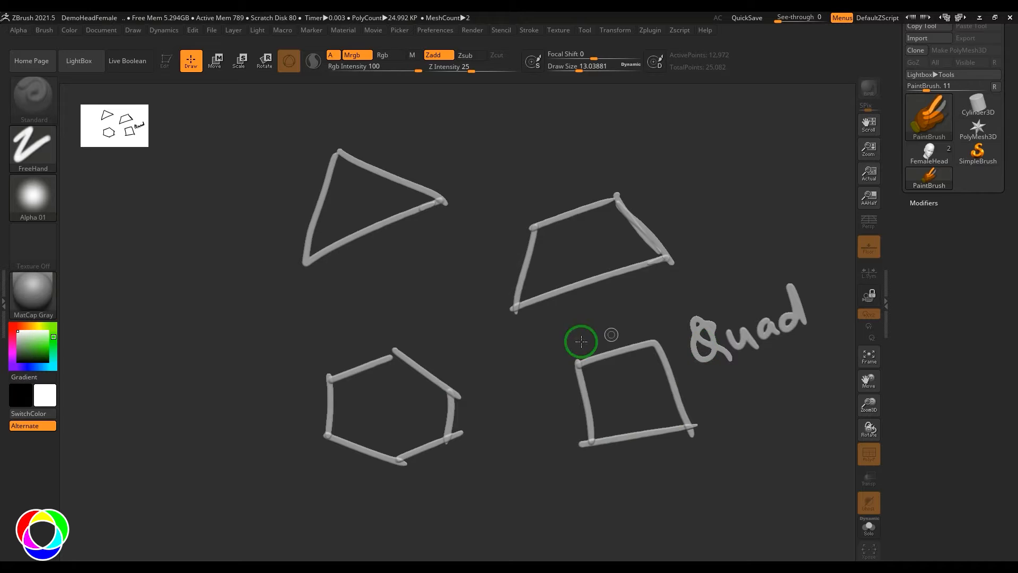
Divide both four-sided shapes with diagonals and paint interior lines across the six-sided polygon to suggest triangles
left_click_drag(529, 225, 691, 273)
left_click_drag(568, 360, 692, 425)
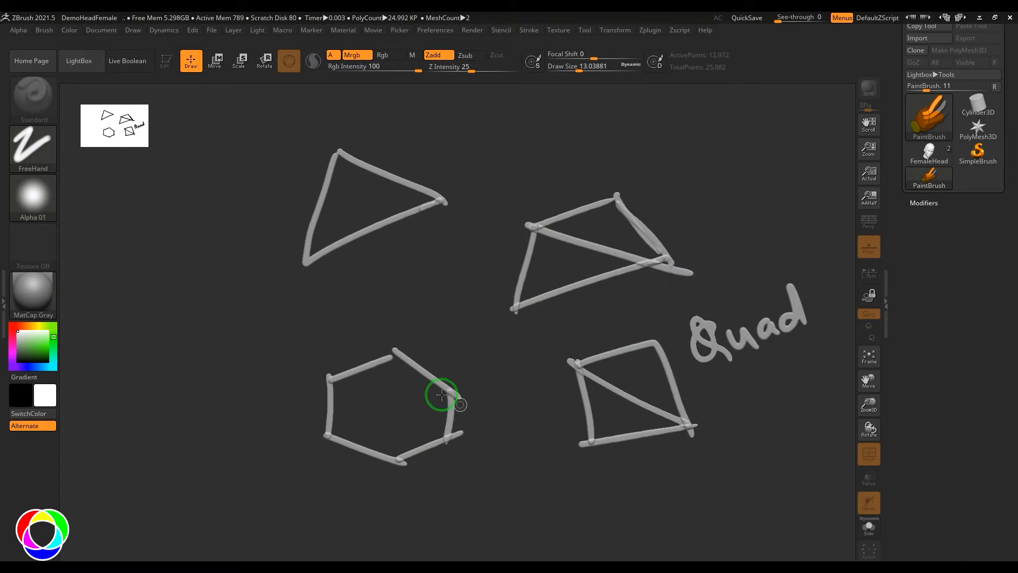
left_click_drag(394, 352, 315, 422)
mouse_move(359, 393)
left_mouse_down()
mouse_move(419, 465)
mouse_move(481, 396)
left_mouse_up()
left_click_drag(400, 454, 454, 393)
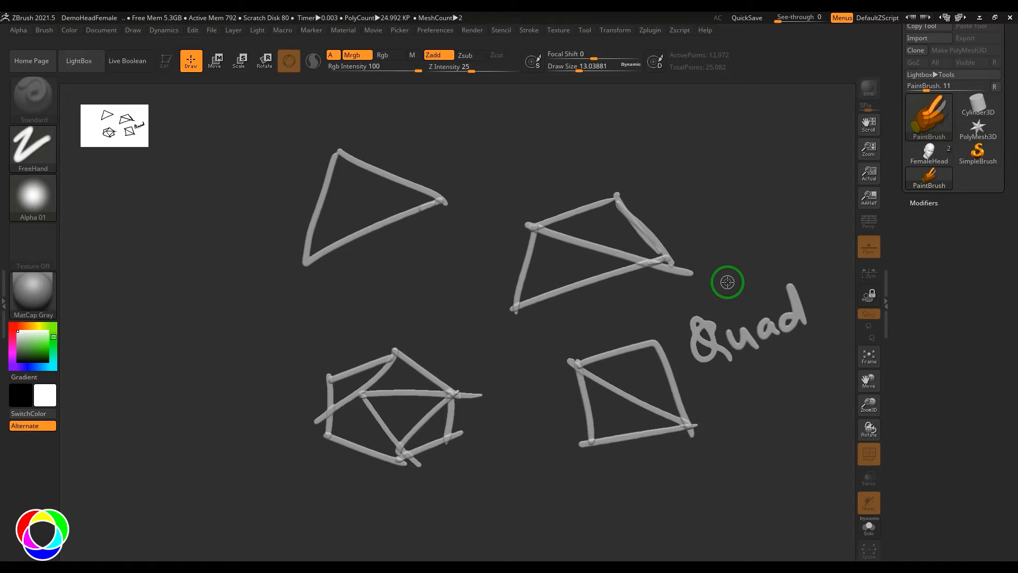
Clear the canvas, place the FemaleHead model in Edit mode, and inspect its mesh around the eye and ear before returning to the front
key("ctrl+n")
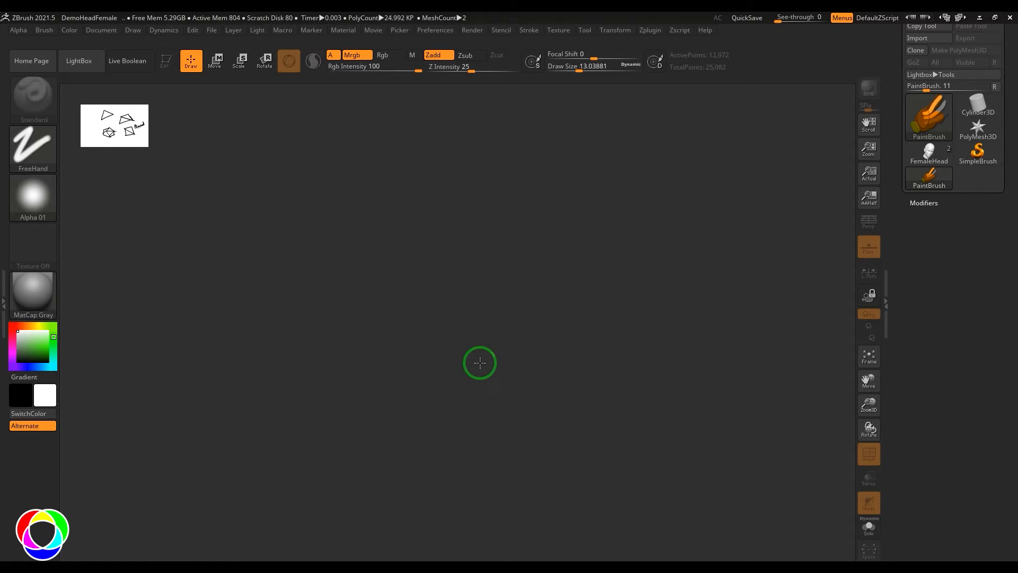
left_click(935, 156)
left_click_drag(432, 341, 603, 318)
key("t")
mouse_move(632, 269)
left_mouse_down()
mouse_move(684, 236)
mouse_move(675, 272)
mouse_move(636, 274)
left_mouse_up()
right_click_drag(637, 274, 748, 359, "ctrl")
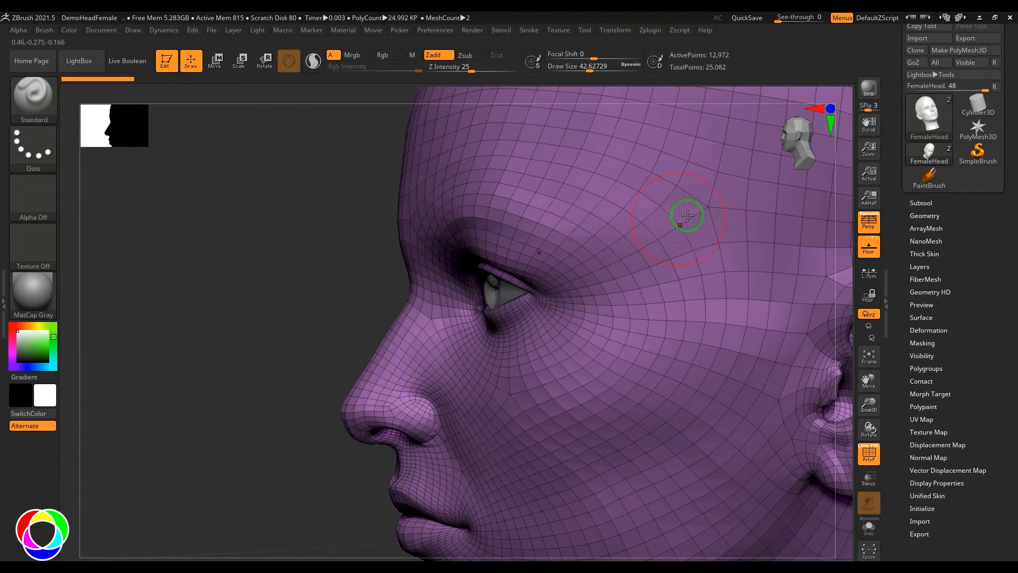
left_click_drag(207, 418, 157, 339, "alt")
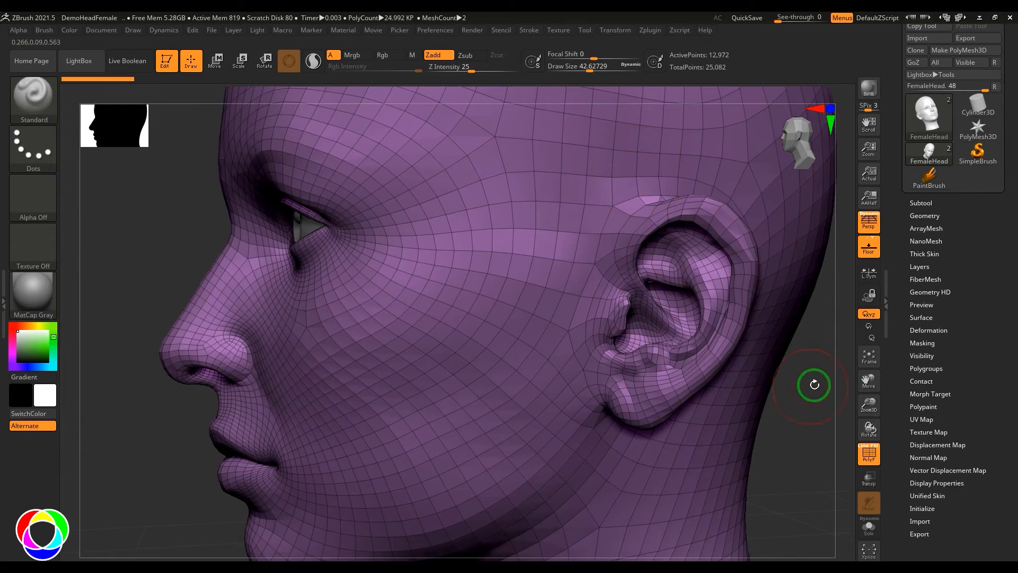
left_click_drag(814, 385, 786, 404)
left_click_drag(93, 432, 200, 412)
left_click_drag(515, 360, 733, 370)
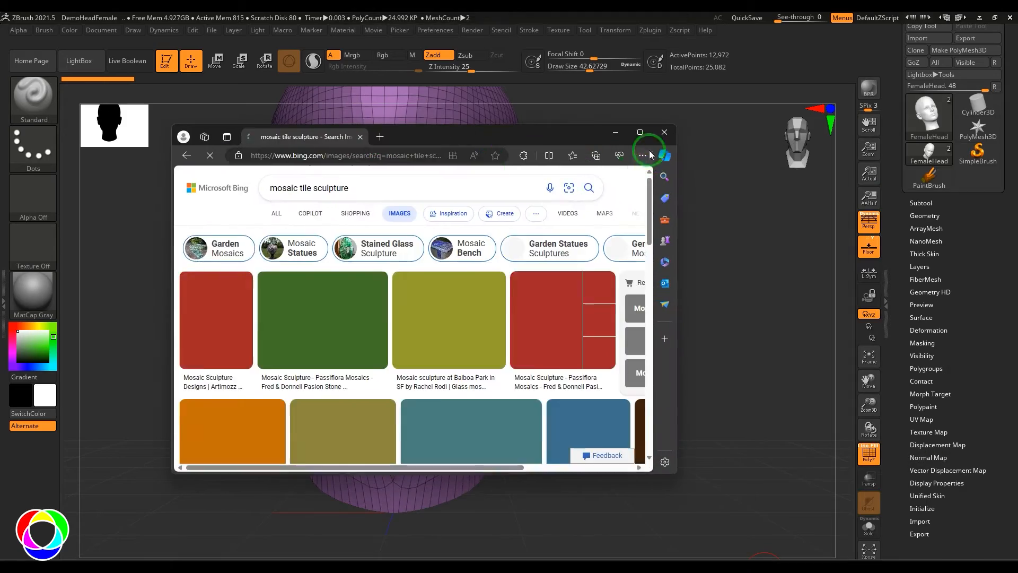
In the browser, view the mosaic-covered sphere photo from the Bing image results for "mosaic tile sculpture", and return to ZBrush
left_click(645, 138)
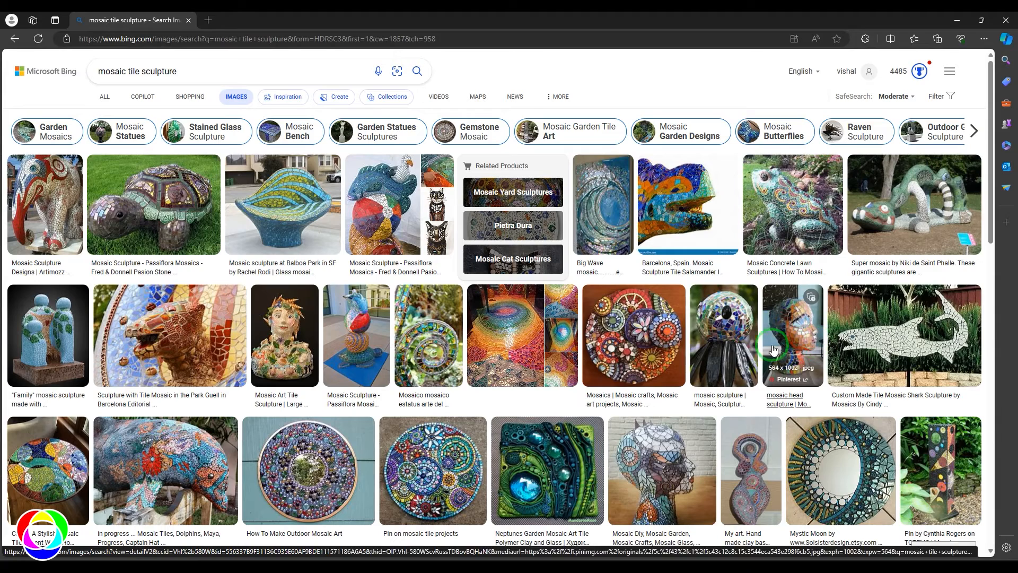
left_click(728, 340)
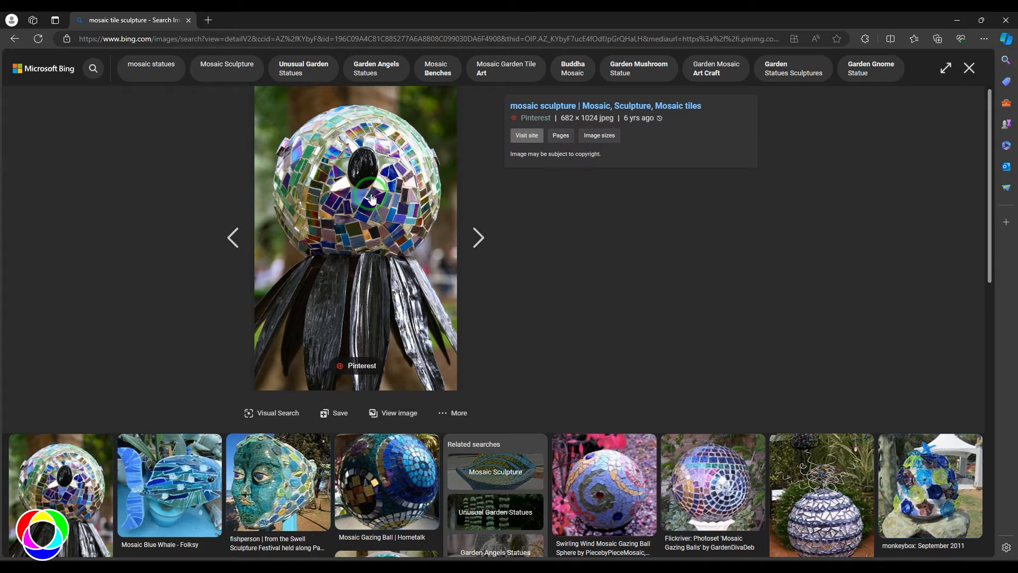
left_click(956, 22)
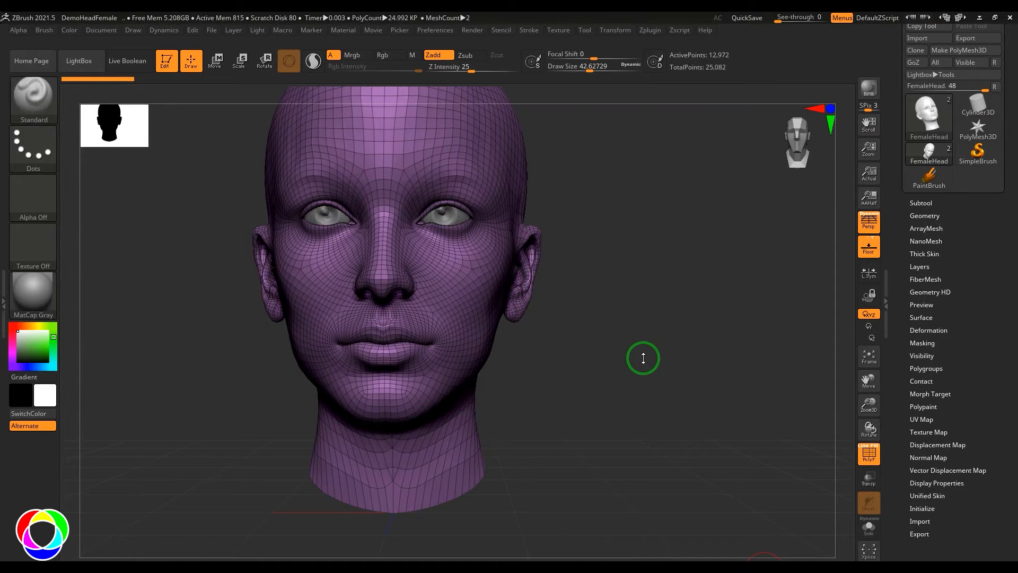
Examine the head's polygons at the neck, face and eye, comparing the surface with the polyframe hidden and shown
left_click_drag(648, 360, 632, 357)
left_click_drag(668, 409, 711, 278, "alt")
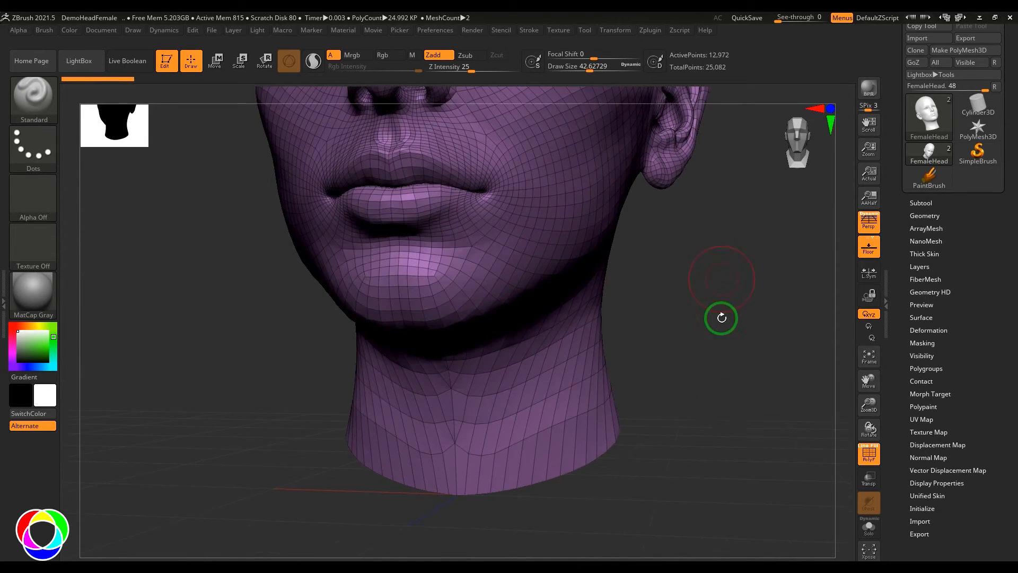
left_click_drag(712, 363, 729, 225)
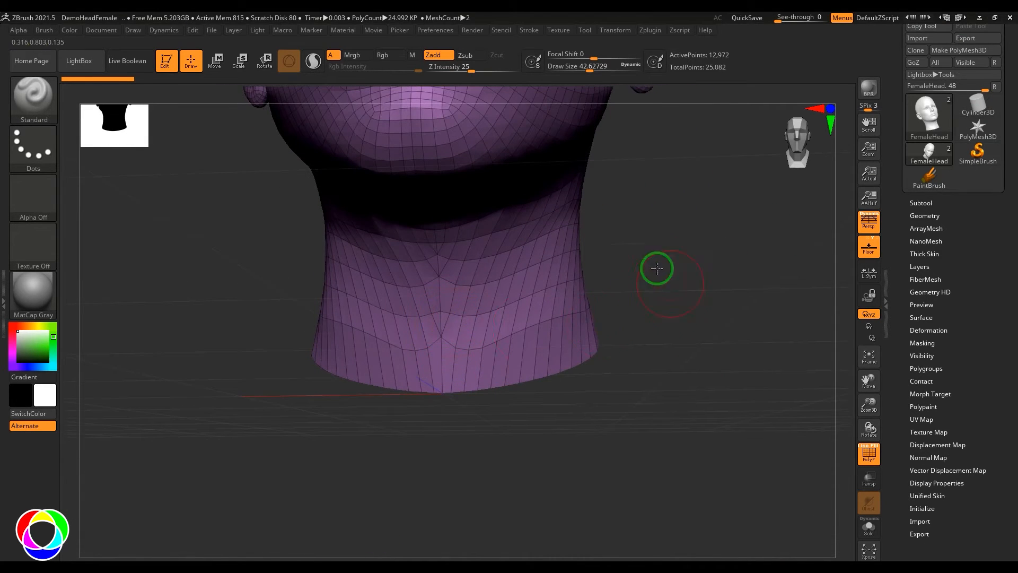
left_click_drag(657, 269, 672, 247, "alt")
left_click_drag(671, 246, 731, 366, "alt")
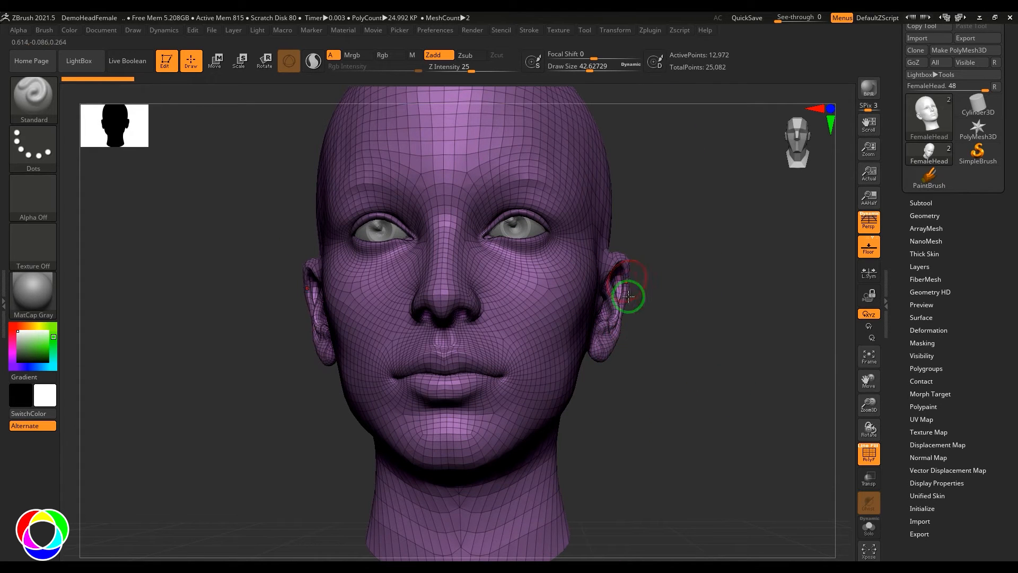
key("shift+f")
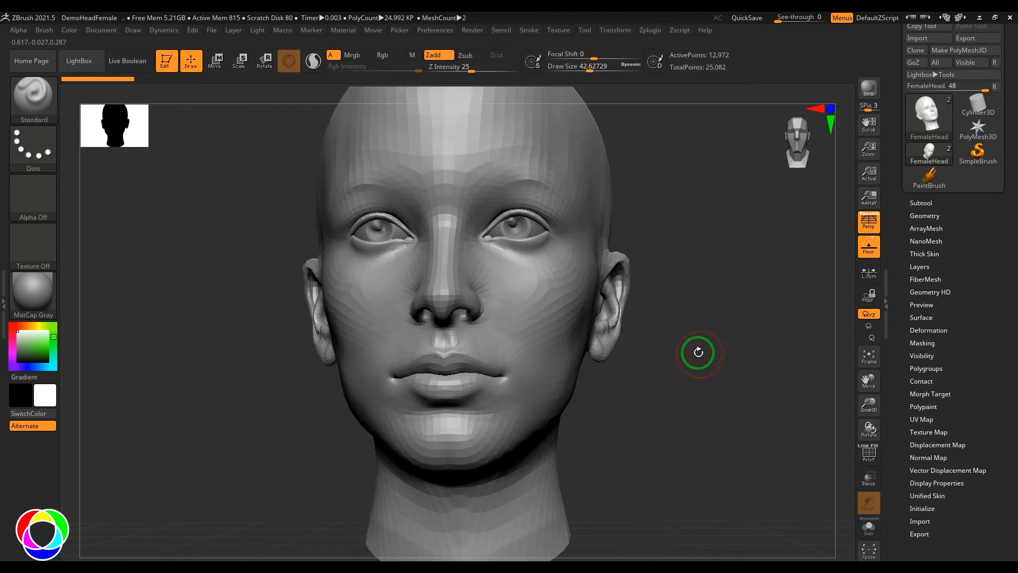
mouse_move(746, 269)
left_mouse_down("alt")
mouse_move(748, 311)
mouse_move(784, 400)
mouse_move(776, 418)
mouse_move(791, 368)
mouse_move(685, 371)
left_mouse_up("alt")
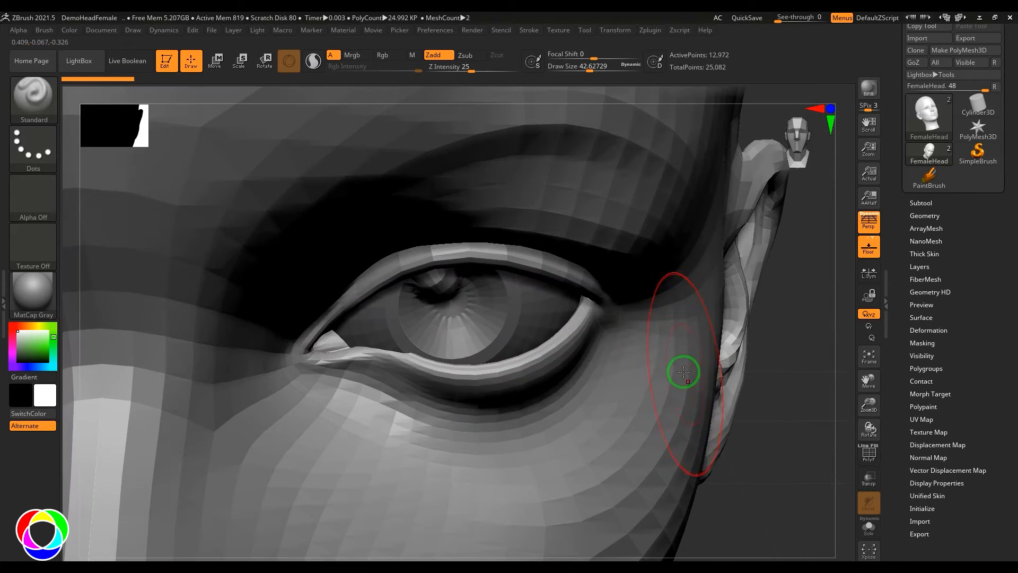
key("shift+f")
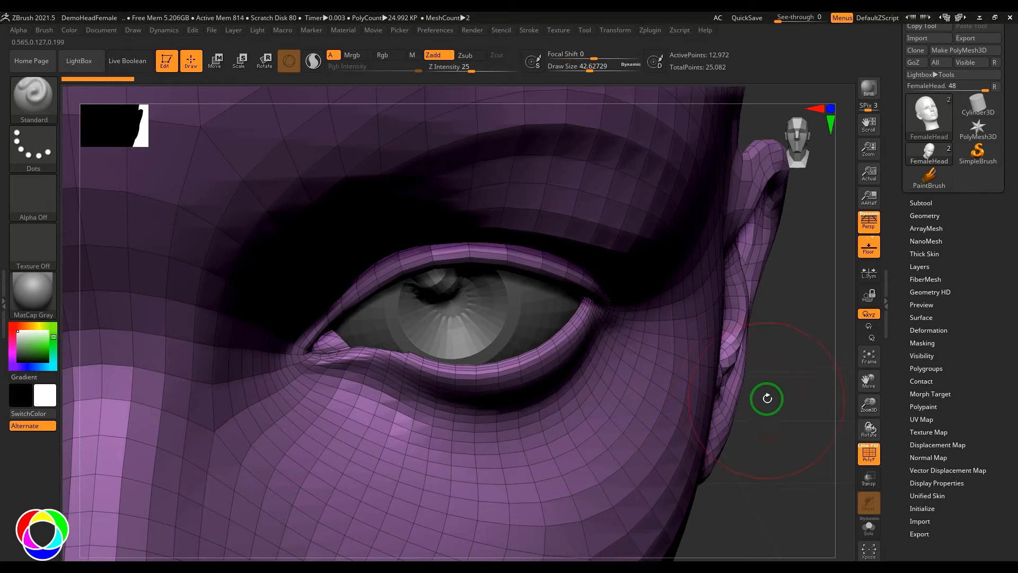
Examine the quads around the eye and subdivide the head mesh once to SDiv 2 with Divide
left_click_drag(767, 398, 716, 403)
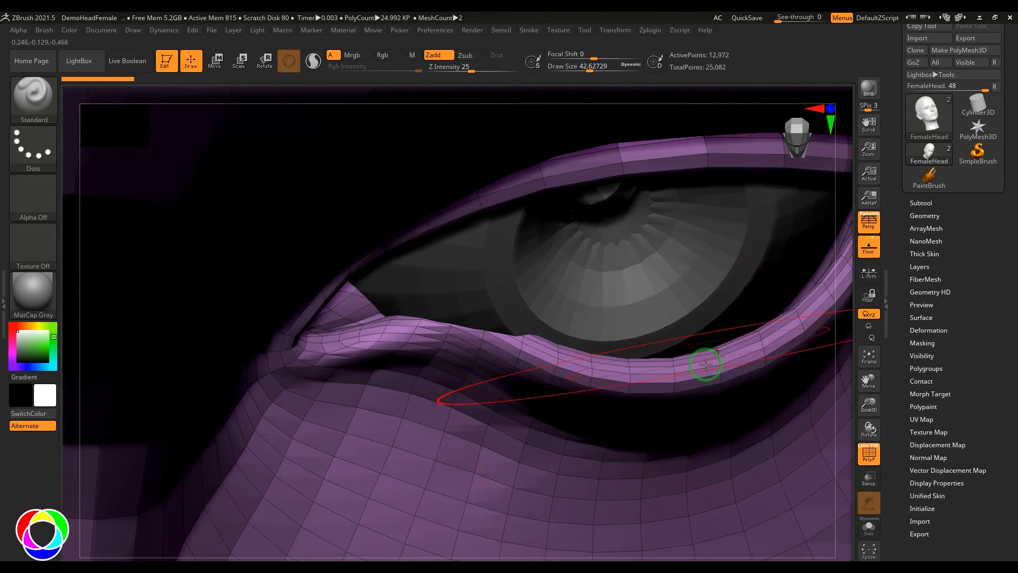
left_click_drag(835, 382, 801, 359, "alt")
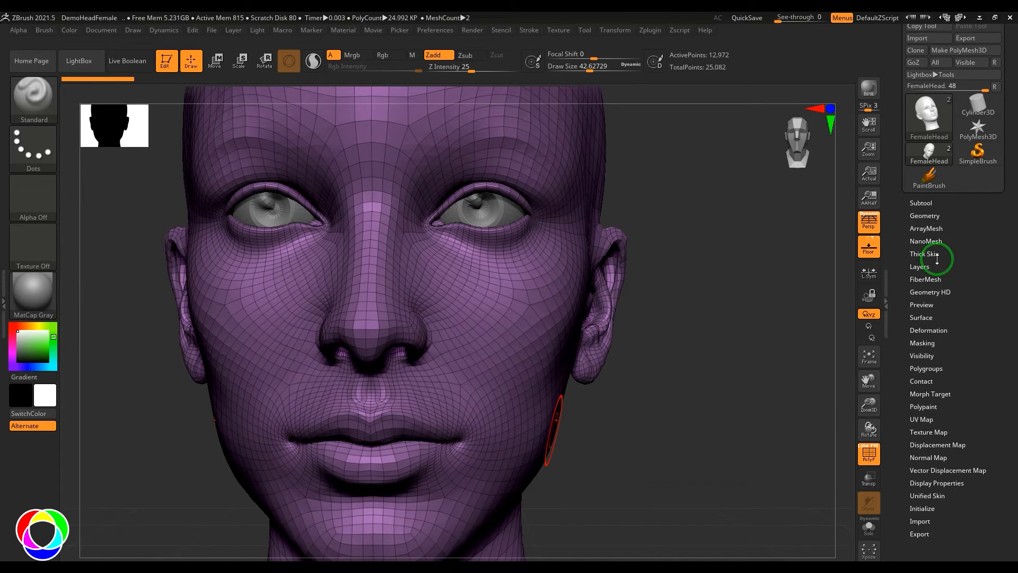
left_click(926, 216)
left_click(928, 305)
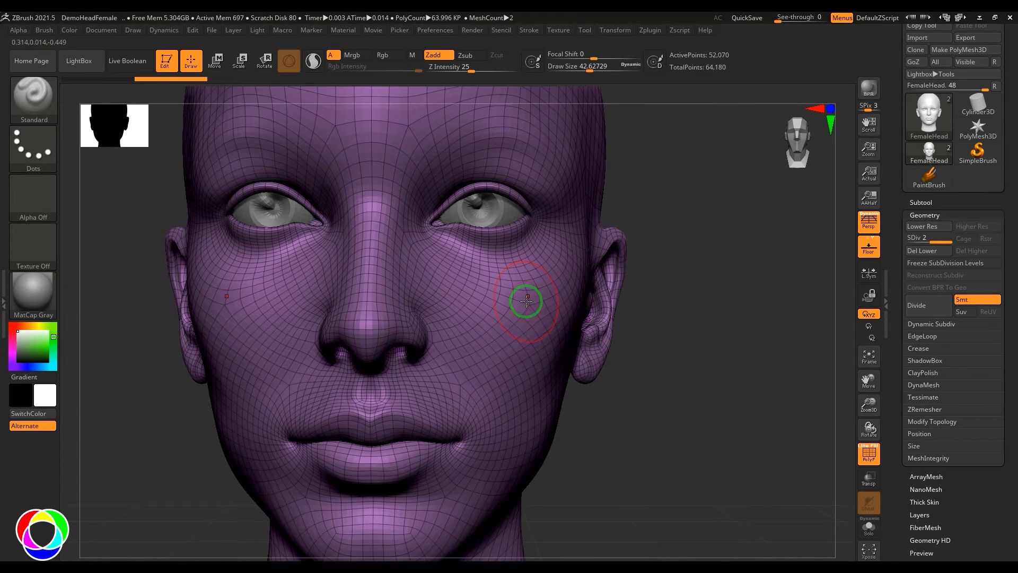
Start a new document without saving changes and paint a large slanted four-sided outline with the PaintBrush
left_click(117, 30)
left_click(141, 160)
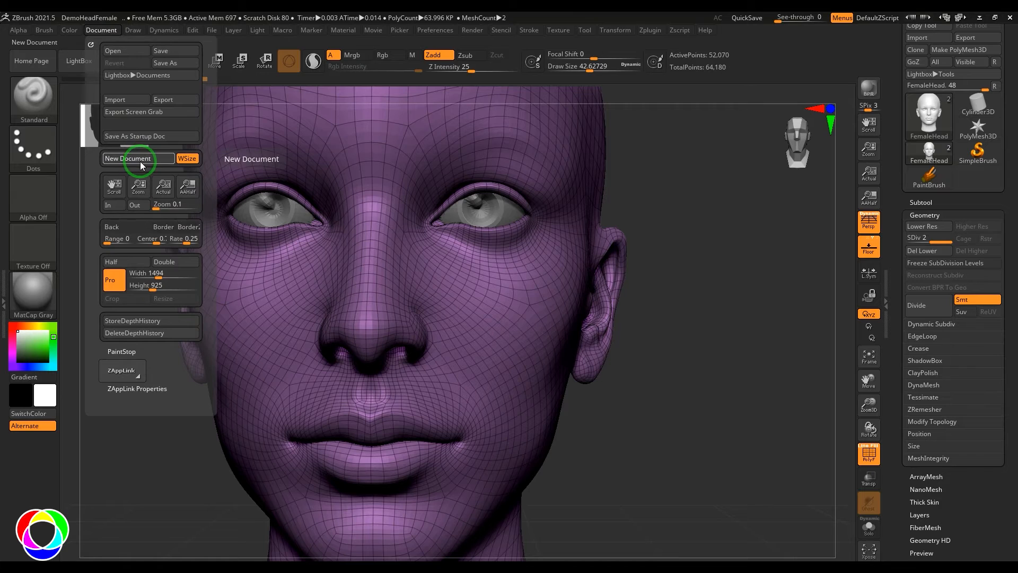
left_click(540, 328)
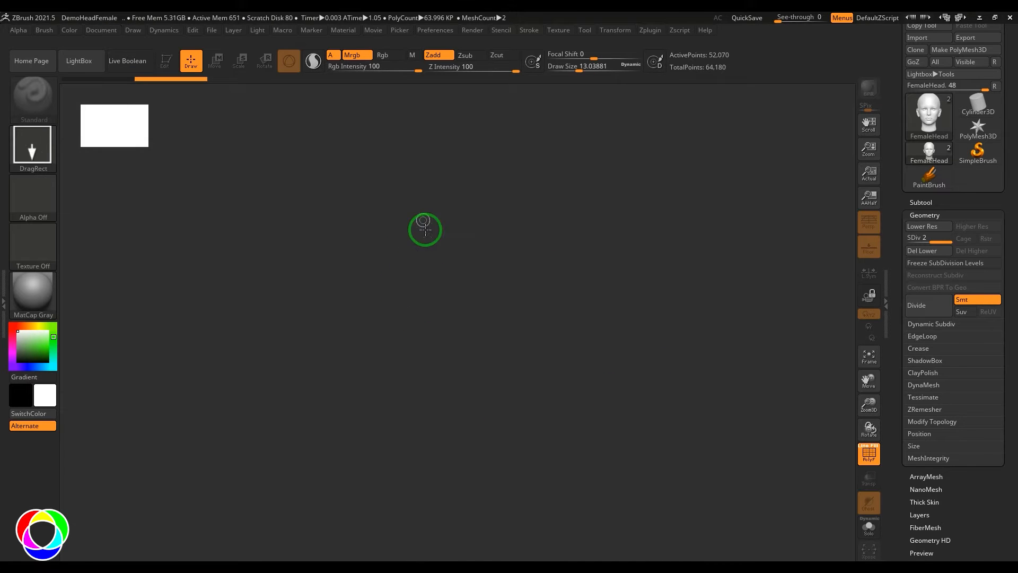
left_click(929, 178)
mouse_move(344, 232)
left_mouse_down()
mouse_move(555, 207)
mouse_move(399, 399)
mouse_move(625, 360)
left_mouse_up()
left_click_drag(561, 205, 625, 349)
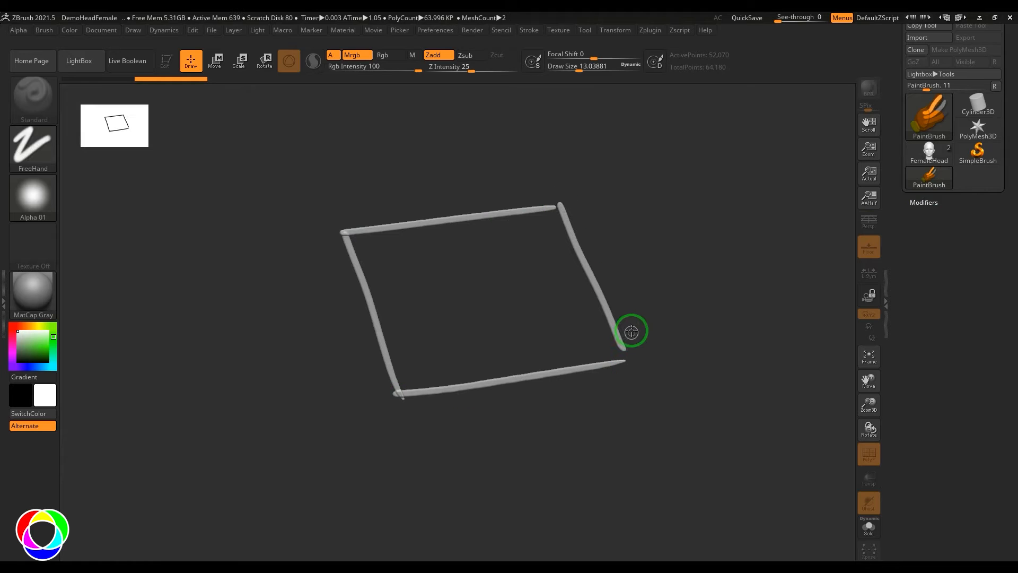
Split the outline into four cells with two crossing lines and label its two directions U and V
left_click_drag(453, 221, 529, 369)
left_click_drag(372, 314, 599, 266)
left_click_drag(428, 179, 454, 168)
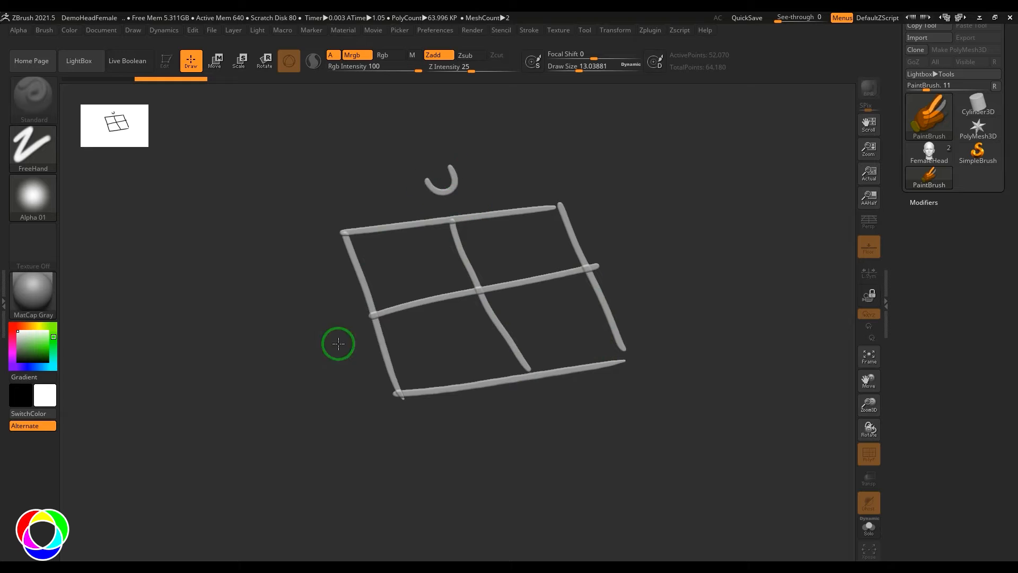
left_click_drag(286, 332, 328, 318)
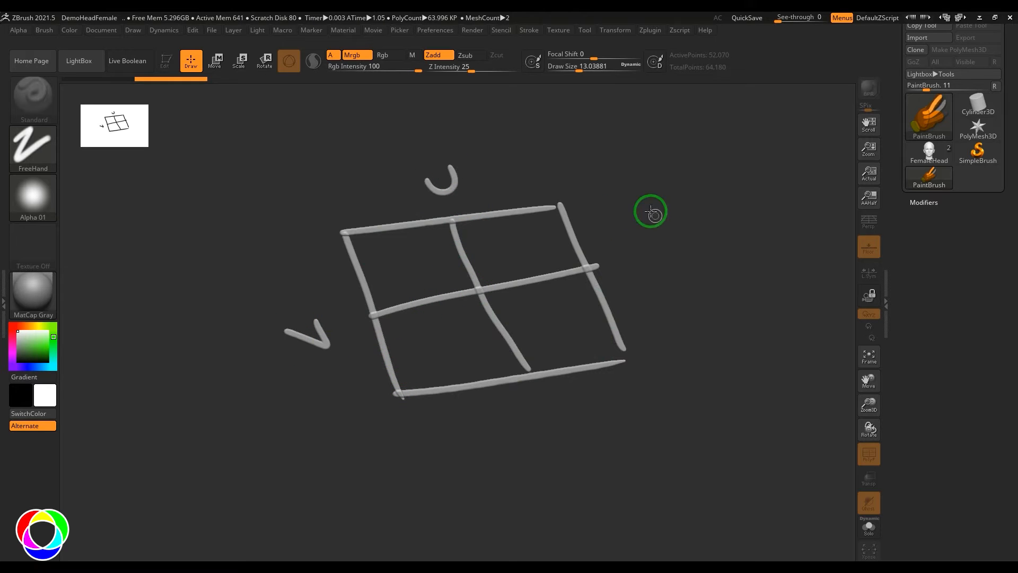
Write "1 = 4" beside the painted grid and begin a second line below it with "2 ="
mouse_move(635, 188)
left_mouse_down()
mouse_move(635, 145)
mouse_move(692, 157)
left_mouse_up()
left_click_drag(666, 180, 694, 171)
left_click_drag(726, 134, 750, 159)
left_click_drag(752, 153, 763, 190)
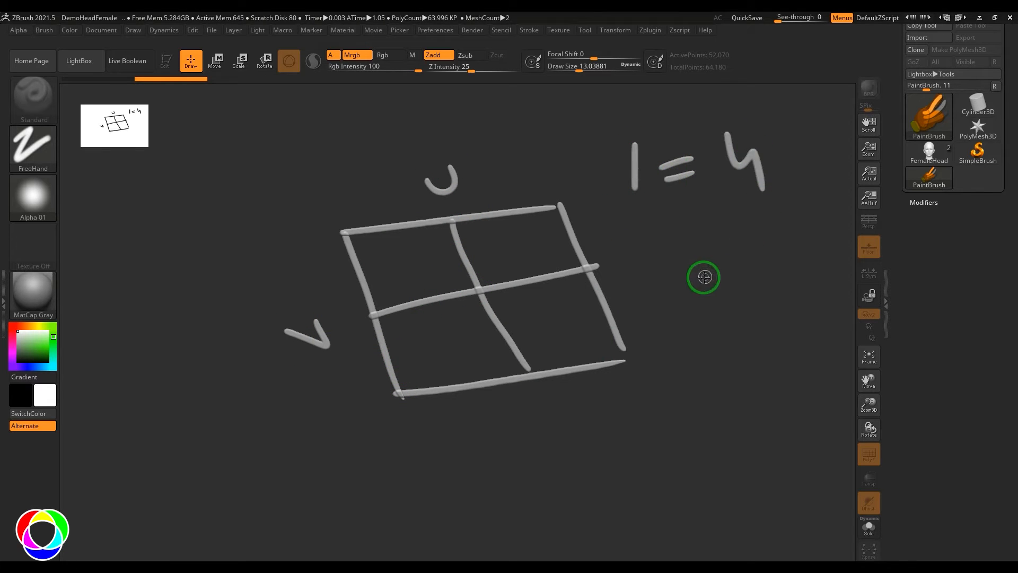
mouse_move(632, 236)
left_mouse_down()
mouse_move(637, 266)
mouse_move(672, 258)
left_mouse_up()
left_click(701, 249)
left_click_drag(708, 237, 721, 245)
Paint a pair of crossing lines inside each of the four cells to split every cell into four smaller ones
left_click_drag(497, 209, 522, 281)
left_click_drag(465, 257, 573, 234)
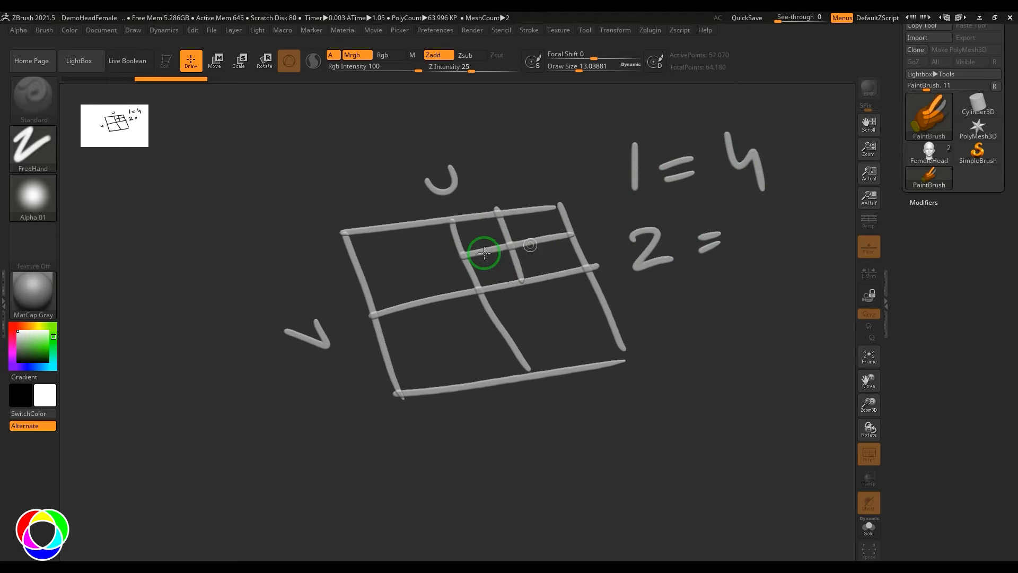
left_click_drag(390, 227, 415, 295)
left_click_drag(360, 272, 456, 245)
left_click_drag(419, 304, 462, 382)
left_click_drag(386, 360, 501, 329)
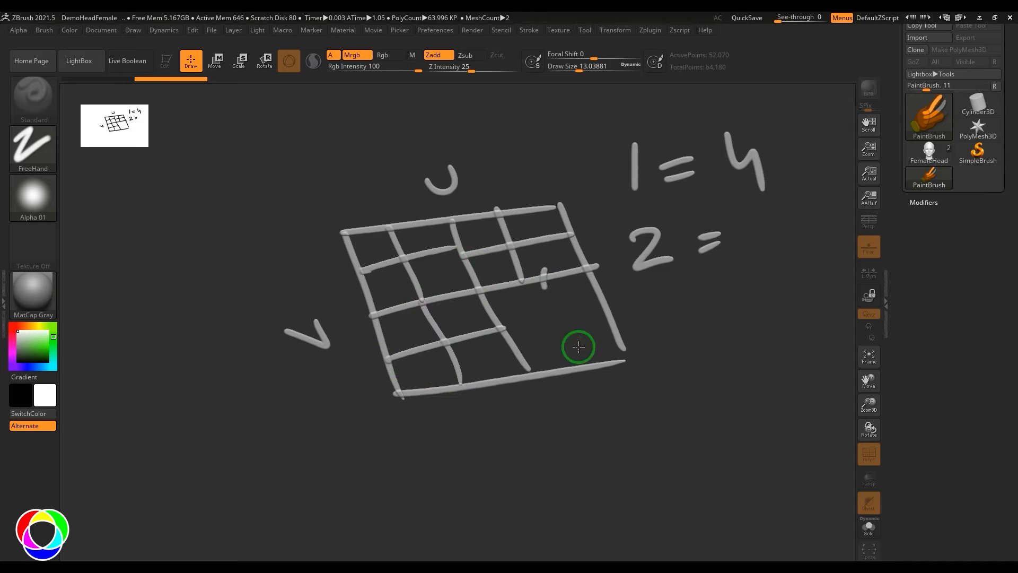
left_click_drag(544, 270, 589, 366)
left_click_drag(510, 330, 605, 312)
Complete the written list with "2 = 16" and "3 : 64", and tick the first two lines
left_click_drag(756, 211, 768, 255)
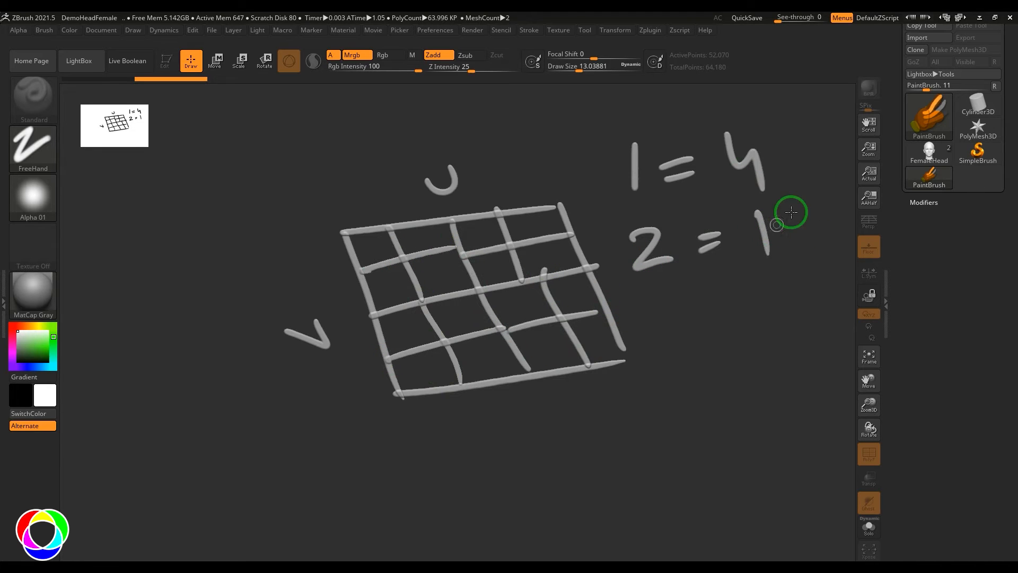
left_click_drag(790, 212, 797, 240)
left_click_drag(651, 317, 651, 353)
left_click(718, 325)
left_click(718, 339)
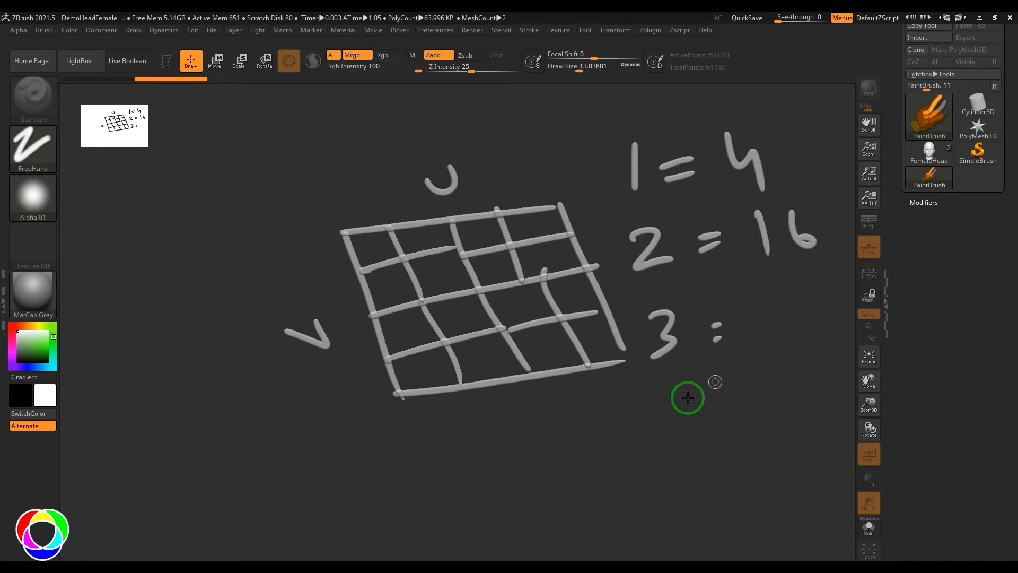
mouse_move(764, 290)
left_mouse_down()
mouse_move(749, 317)
mouse_move(798, 320)
left_mouse_up()
left_click_drag(802, 298, 806, 331)
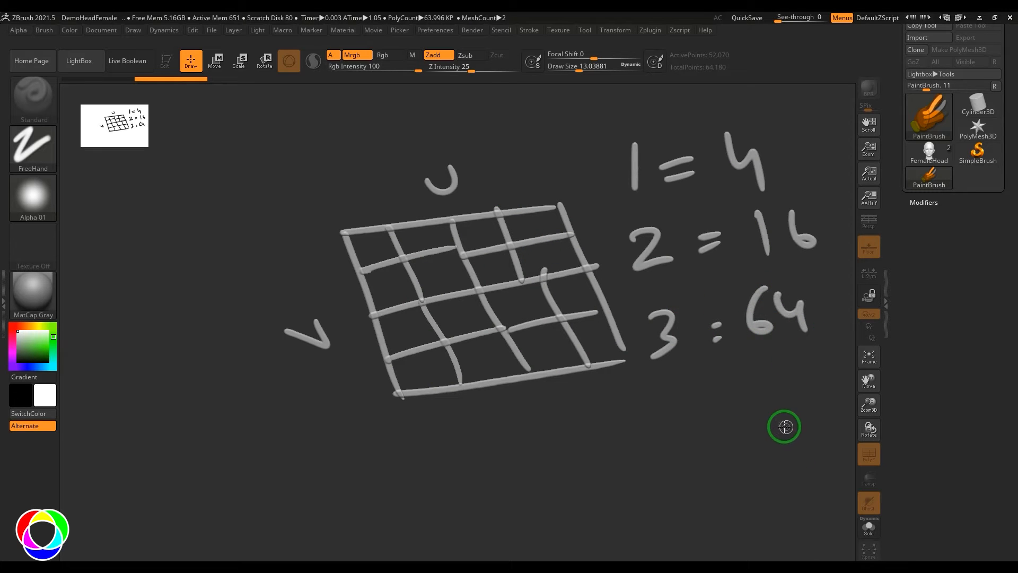
left_click_drag(781, 151, 840, 137)
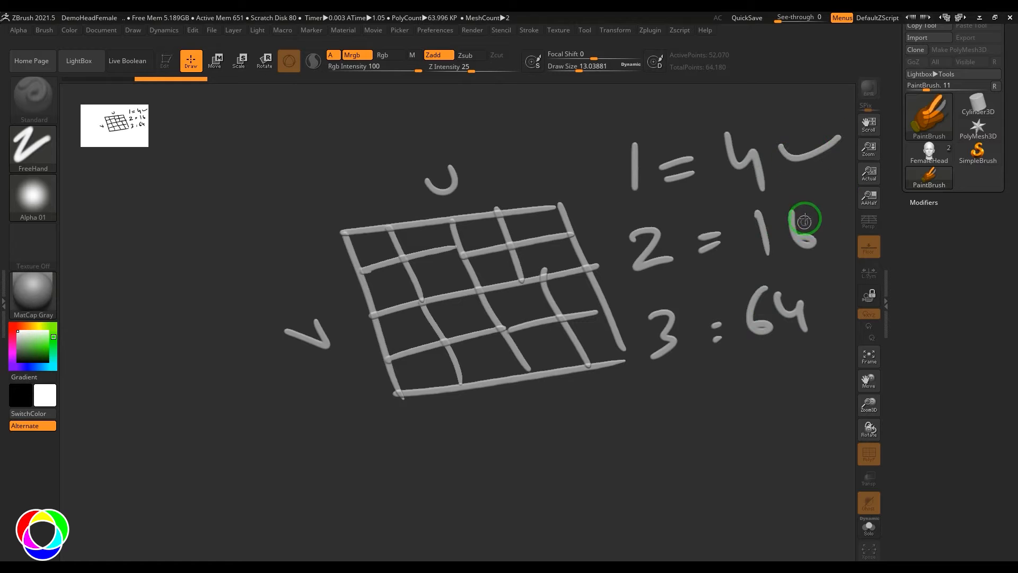
left_click_drag(820, 217, 851, 205)
Clear the canvas without saving and place the FemaleHead model in Edit mode, facing front with its polyframe hidden
left_click(112, 31)
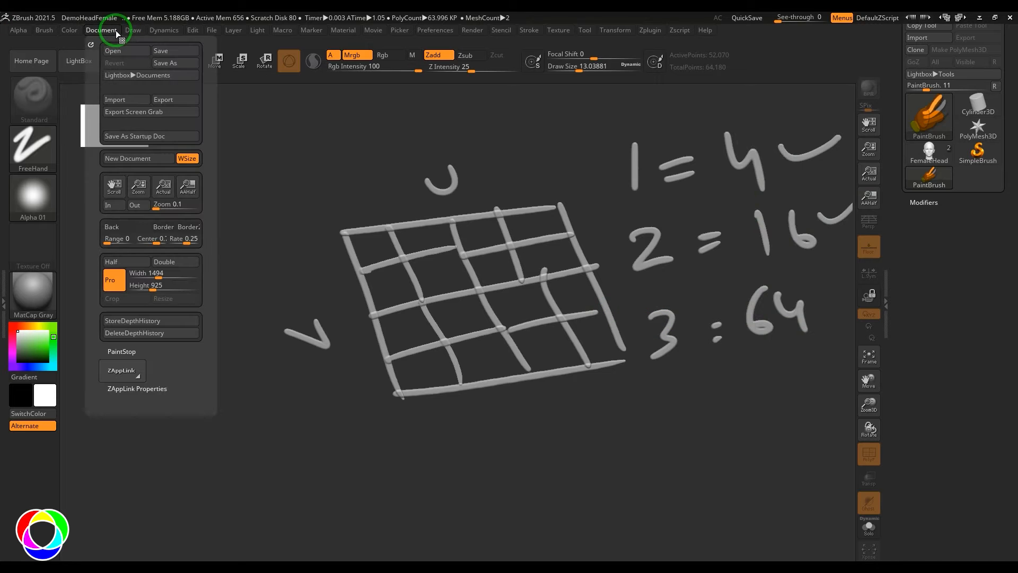
left_click(143, 159)
left_click(534, 327)
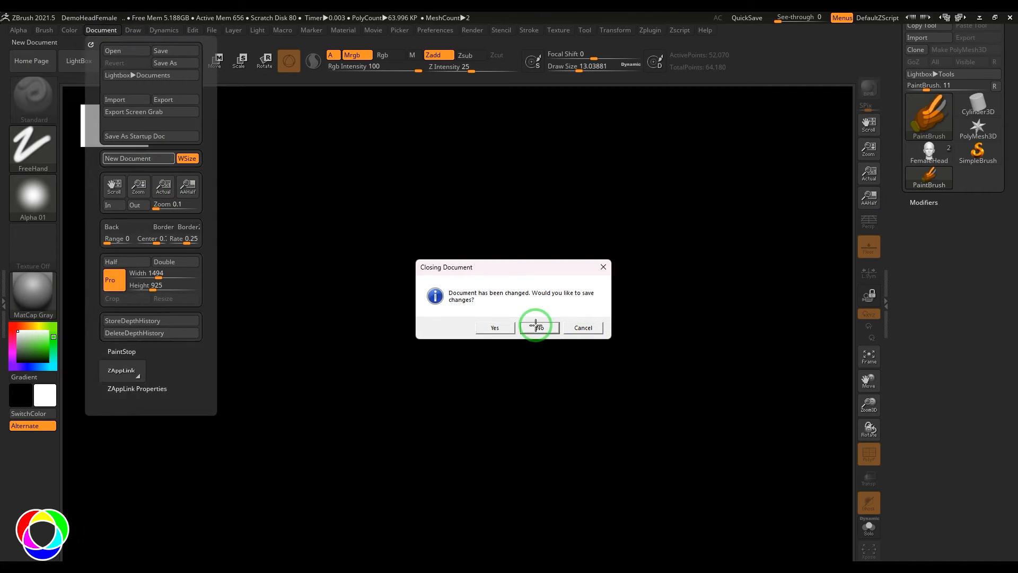
left_click(936, 165)
left_click_drag(427, 330, 652, 489)
left_click_drag(659, 276, 656, 255)
key("ctrl+z")
key("ctrl+z")
left_click_drag(397, 318, 615, 462)
key("t")
key("shift+f")
mouse_move(606, 281)
left_mouse_down()
mouse_move(625, 287)
mouse_move(724, 251)
mouse_move(625, 352)
mouse_move(743, 338)
left_mouse_up()
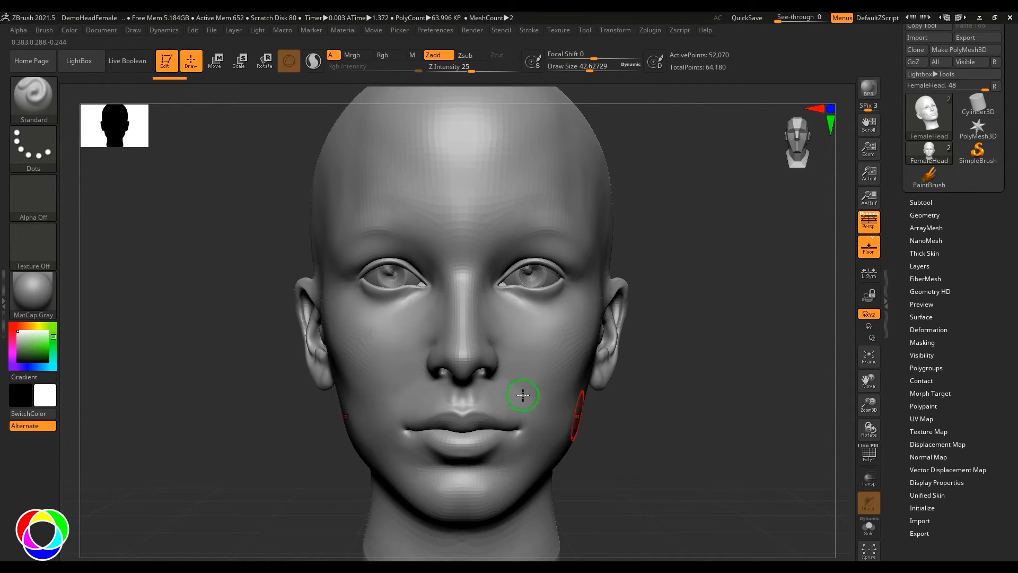
Try fine strokes across the forehead at a Draw Size of about 5.93, checking them from both sides
key("s")
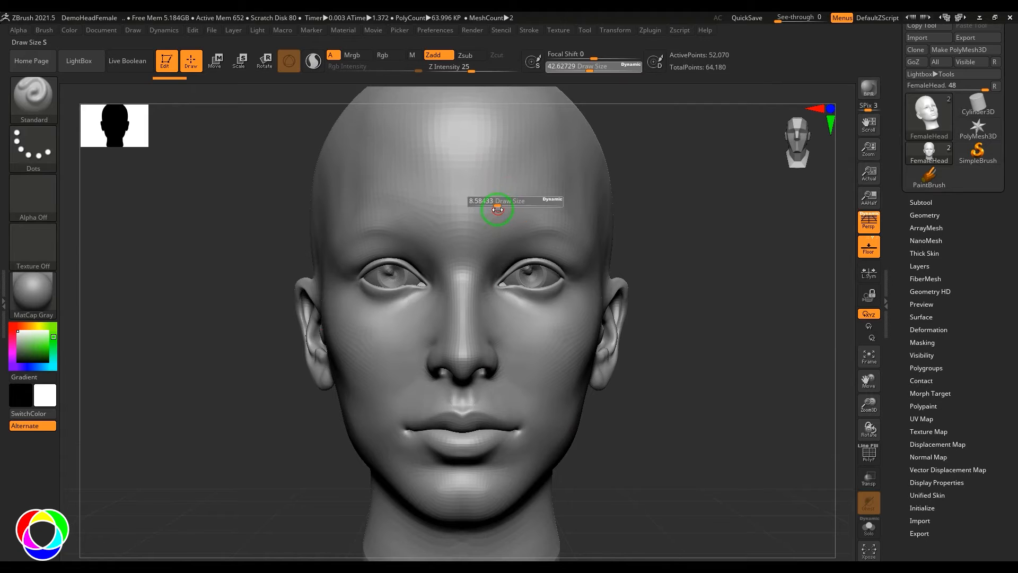
left_click_drag(497, 210, 487, 230)
key("s")
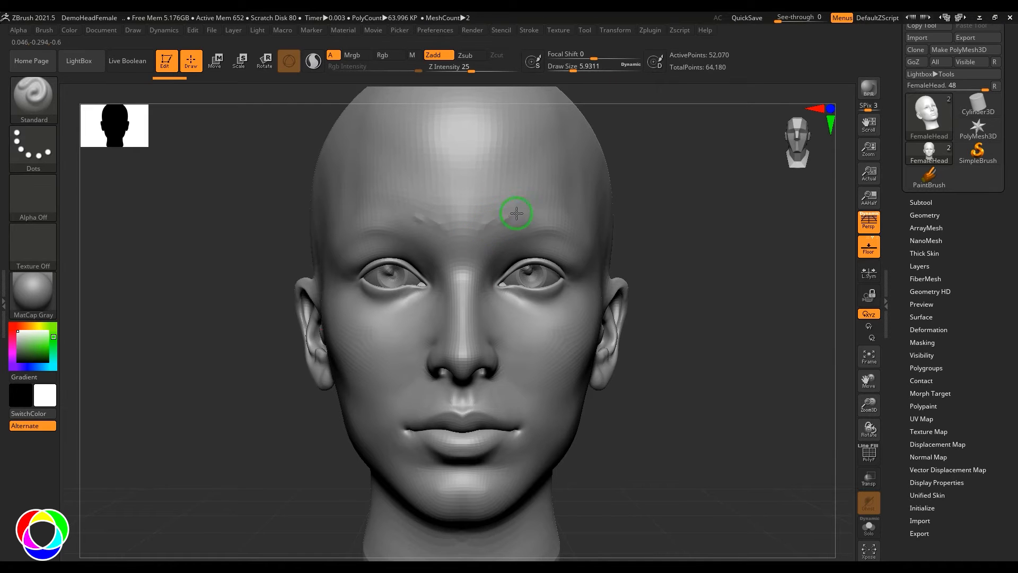
left_click_drag(689, 213, 580, 209)
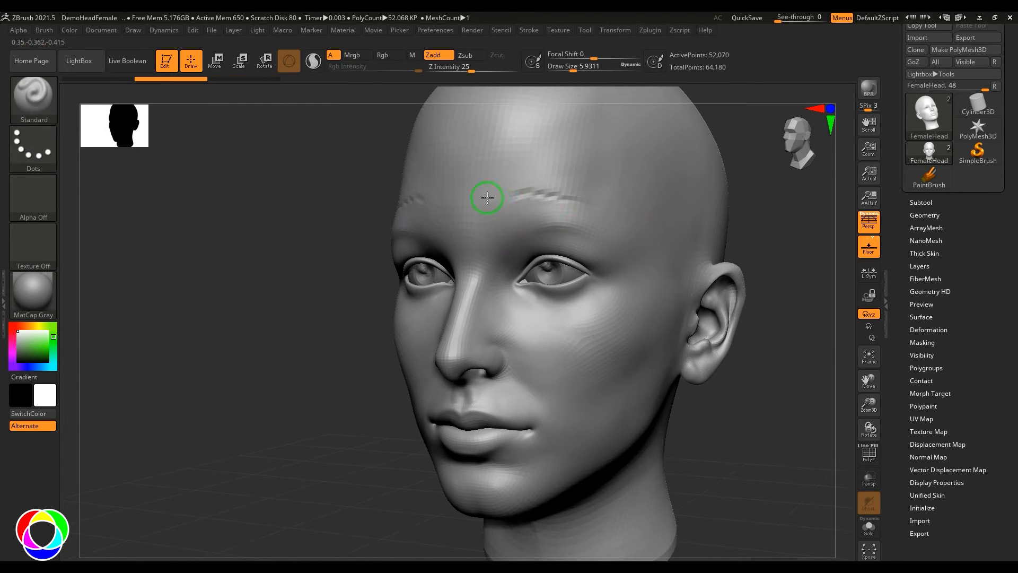
left_click_drag(302, 268, 491, 198)
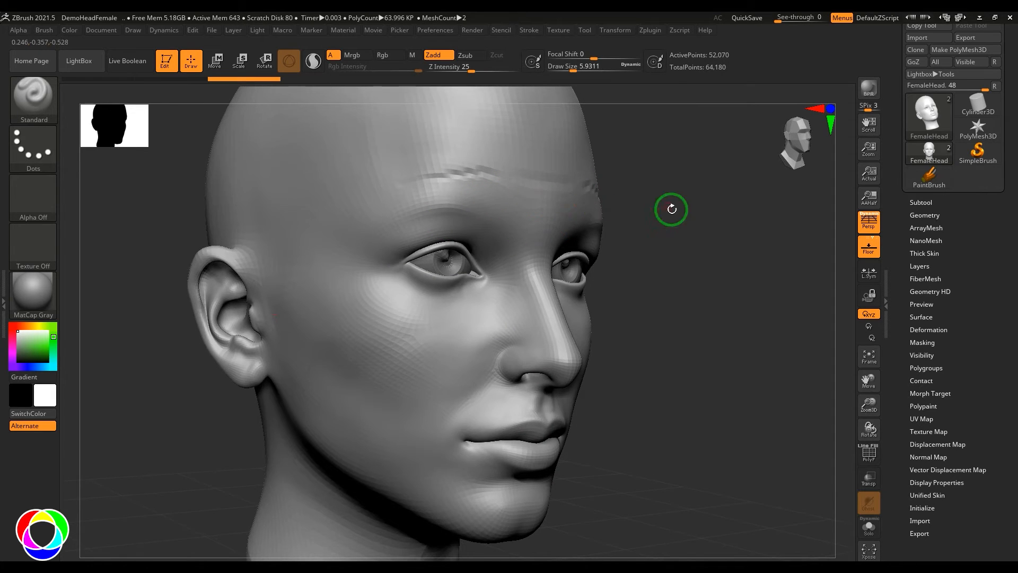
left_click_drag(672, 209, 546, 193)
left_click_drag(201, 354, 209, 366, "shift")
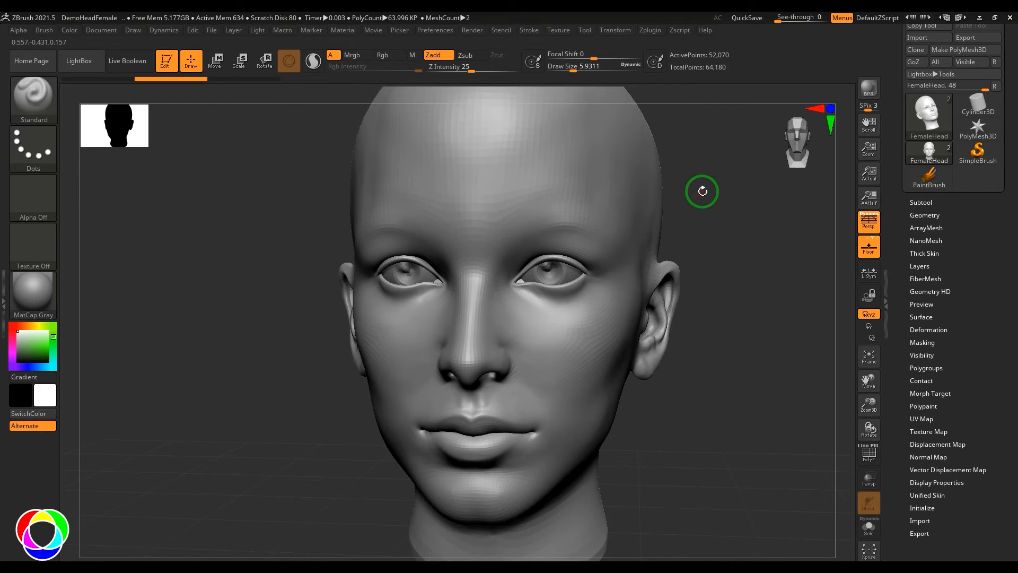
Subdivide the head mesh two more times with Divide, up to SDiv 4
left_click_drag(701, 192, 697, 240, "alt")
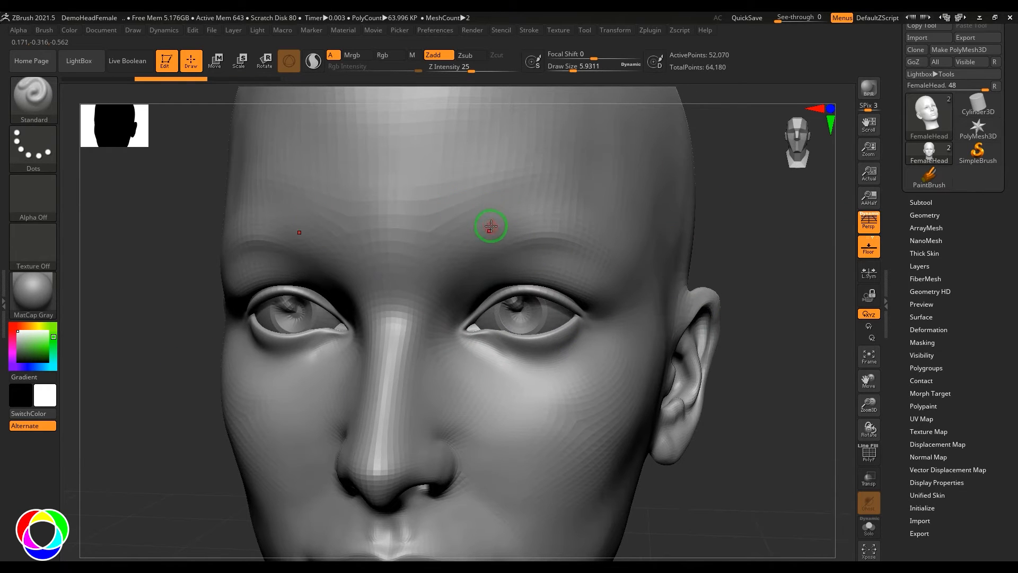
left_click(927, 215)
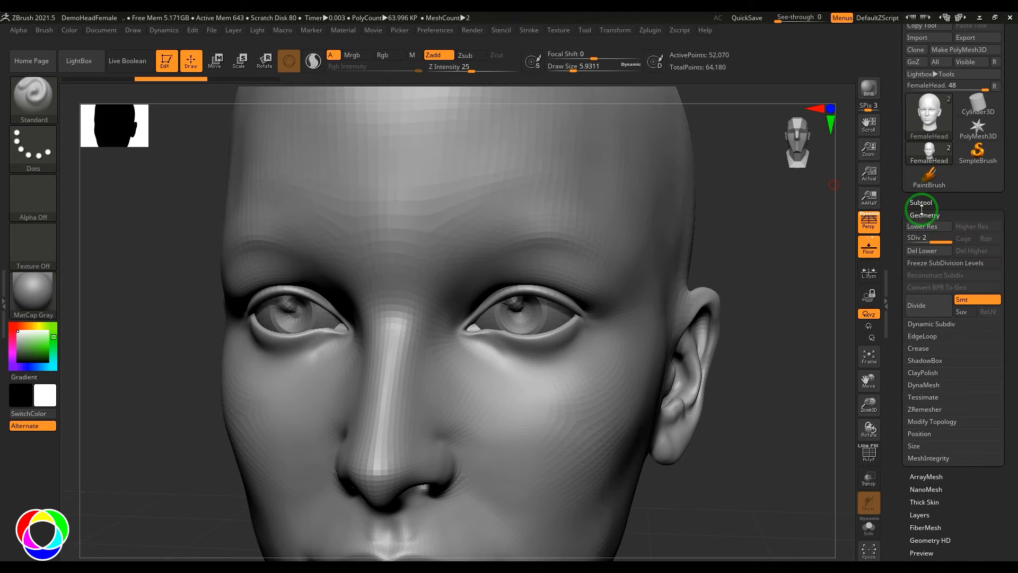
left_click(931, 307)
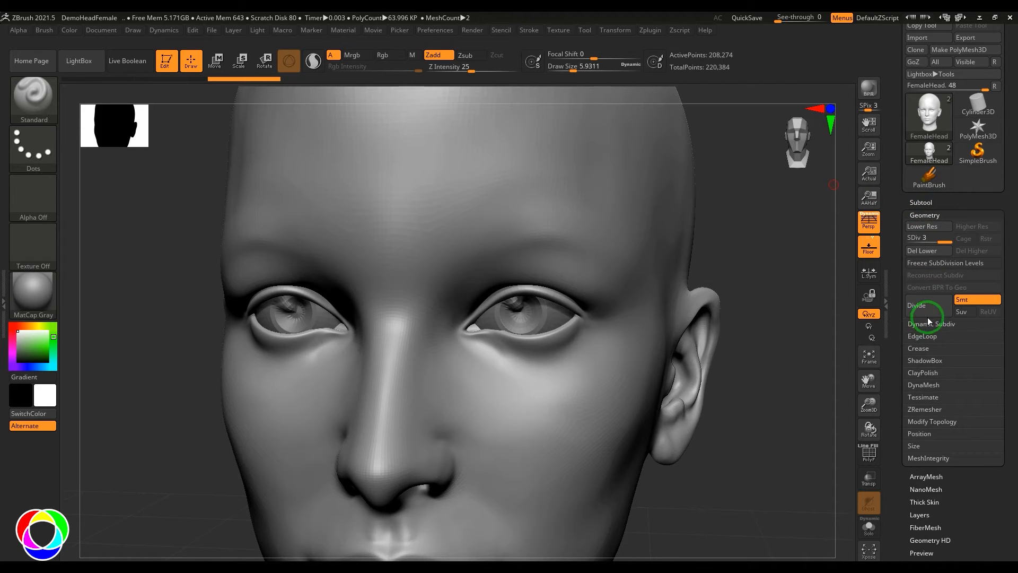
left_click(929, 307)
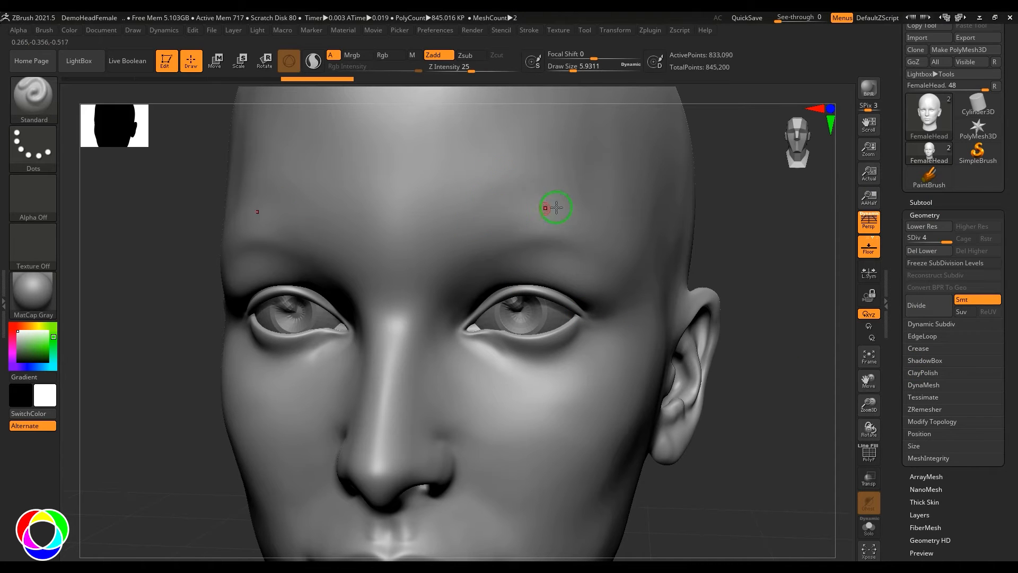
Set the Draw Size to about 3.74 and test a fine stroke across the forehead
key("s")
left_click_drag(525, 196, 426, 209)
key("ctrl+z")
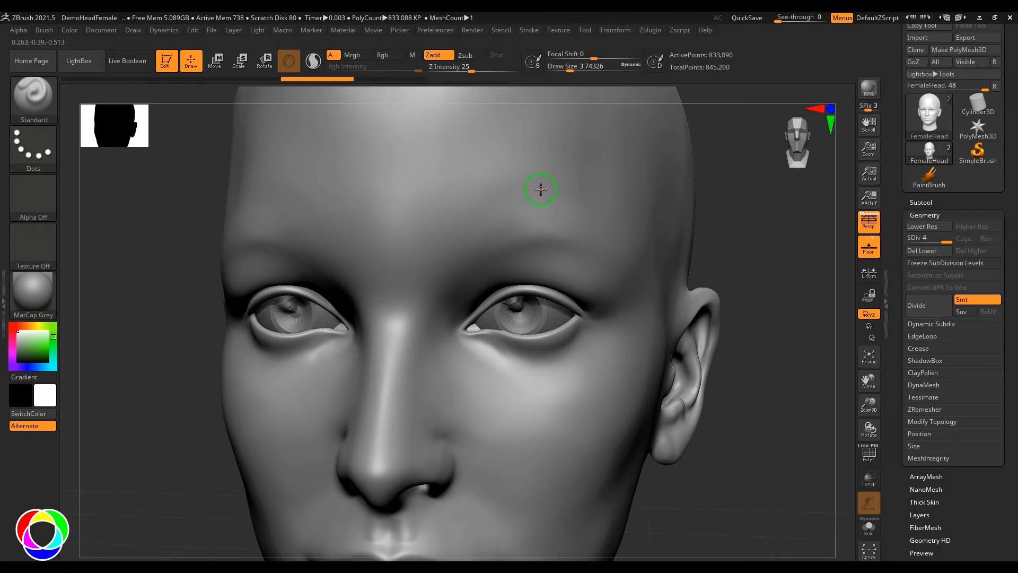
left_click_drag(734, 218, 731, 276, "alt")
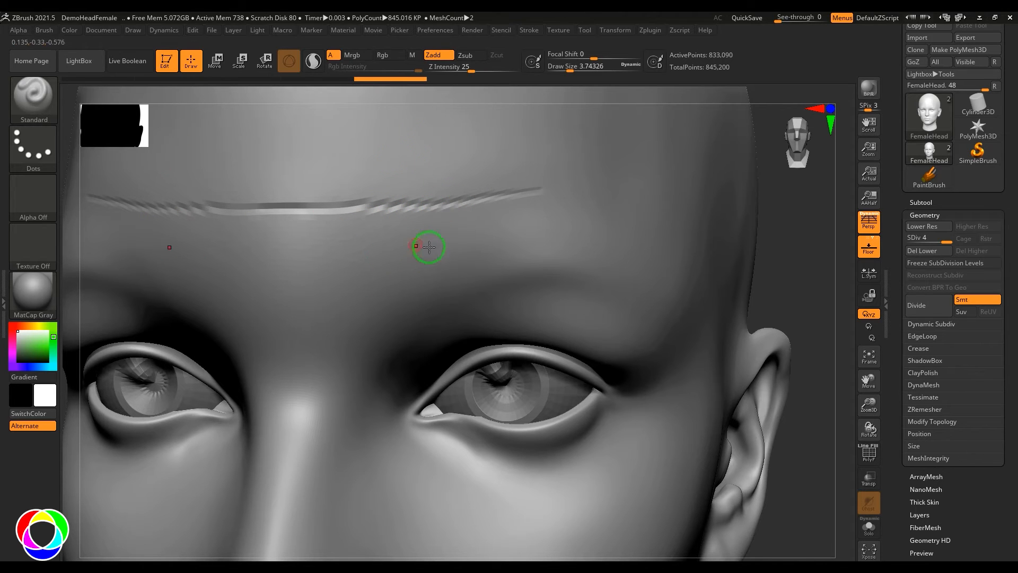
Subdivide the head up to SDiv 6 and sculpt a thin wrinkle line across the forehead
left_click(919, 302)
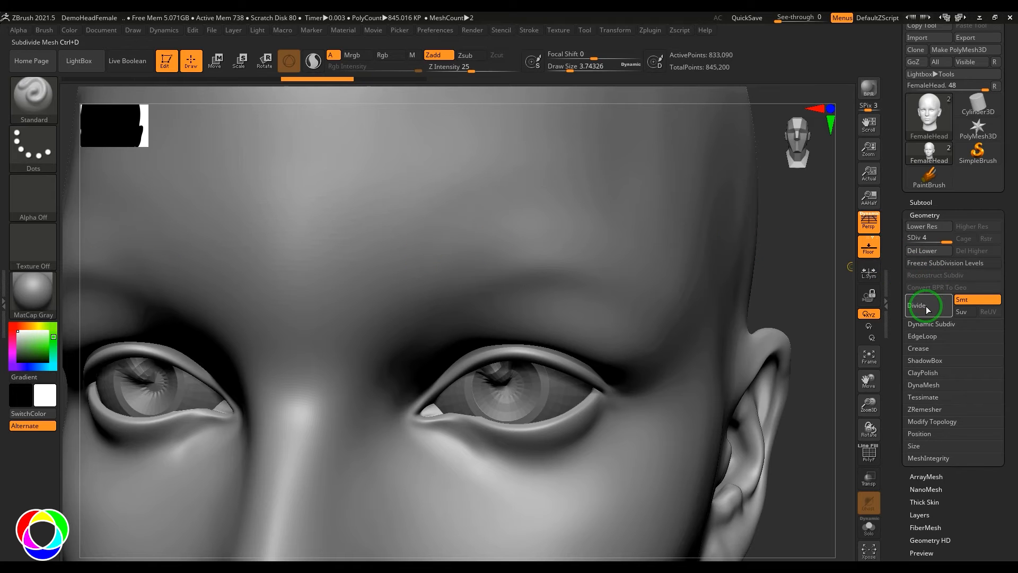
mouse_move(513, 197)
left_mouse_down()
mouse_move(416, 189)
mouse_move(257, 199)
mouse_move(378, 208)
left_mouse_up()
key("ctrl+z")
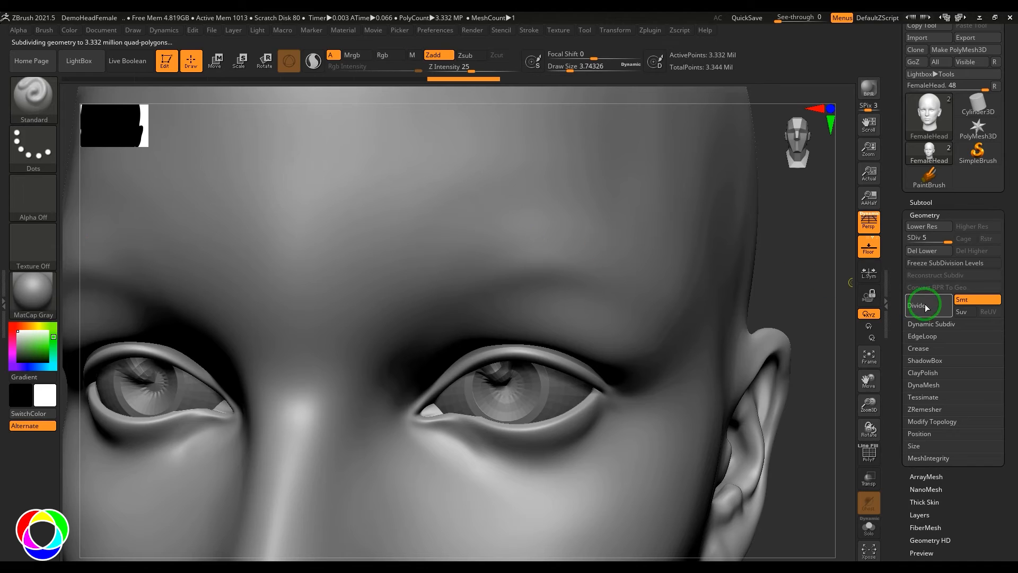
left_click_drag(535, 184, 280, 199)
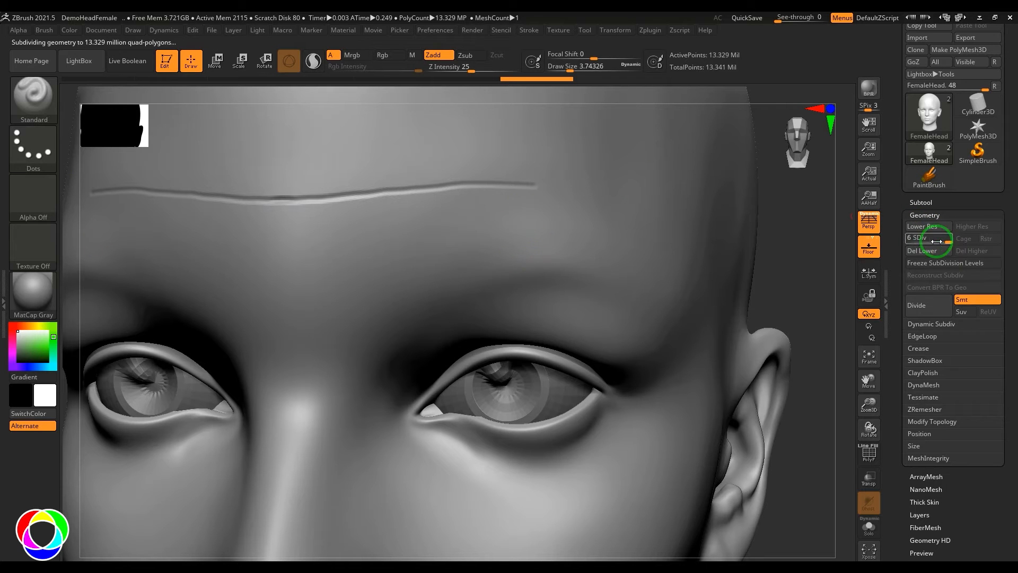
Drop the head to SDiv 1 and raise it through 2 to 3, comparing the forehead line at each level
left_click_drag(936, 240, 909, 238)
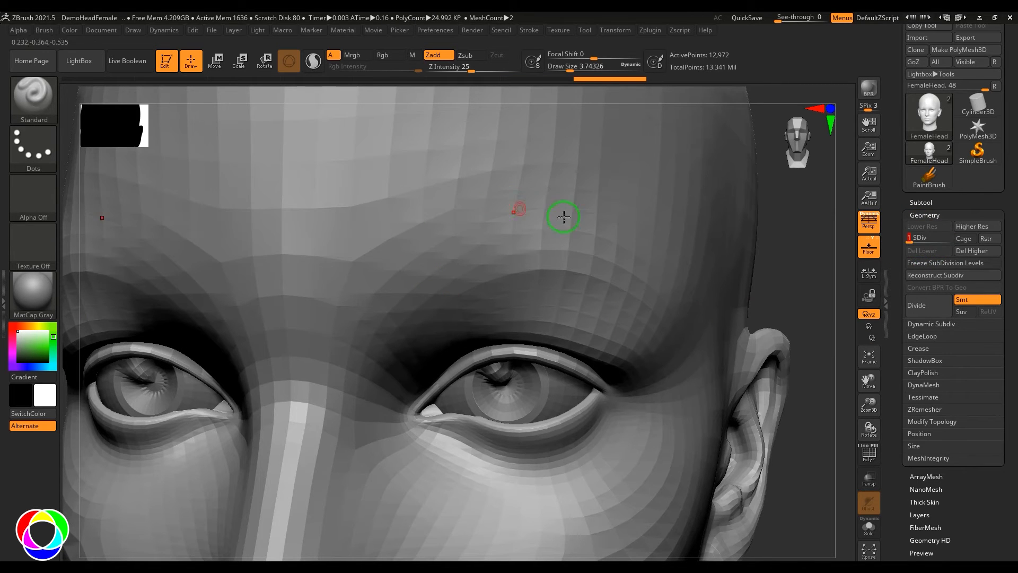
left_click(919, 239)
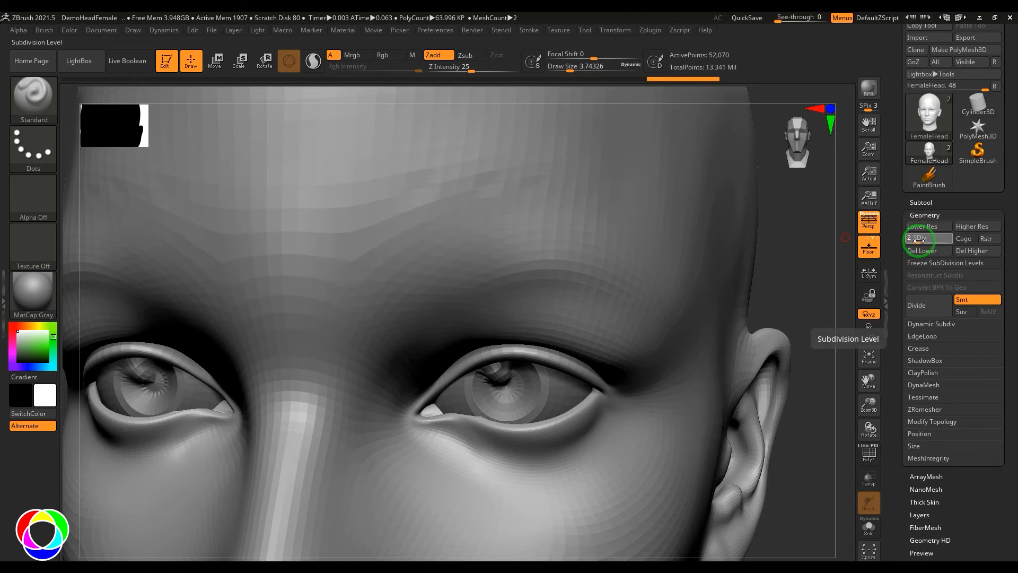
left_click(925, 241)
left_click_drag(791, 269, 734, 243, "alt")
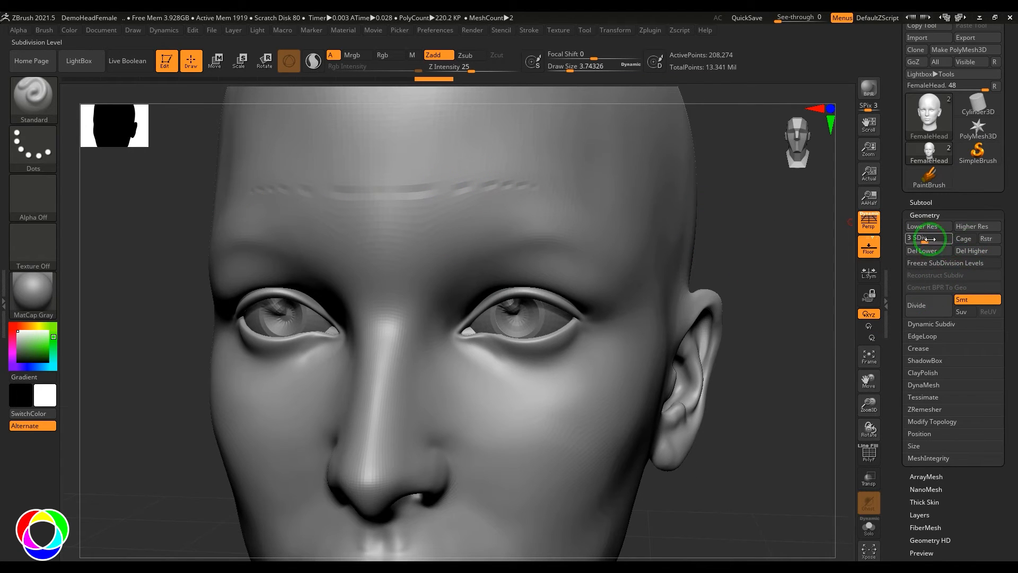
Return the head to SDiv 6 and sculpt very fine, roughly parallel lines above the brows at Draw Size 1
left_click_drag(909, 238, 952, 240)
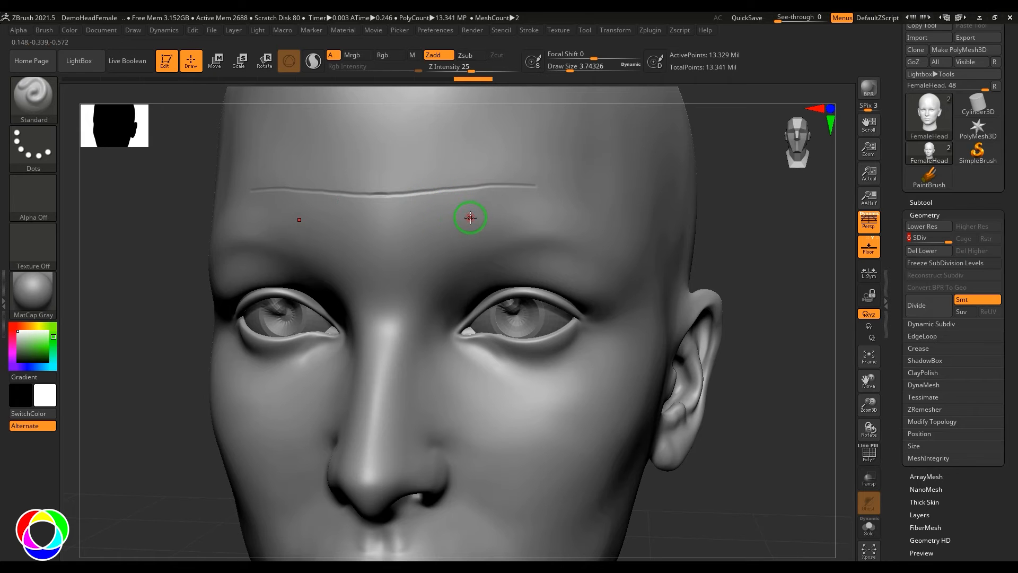
left_click_drag(372, 256, 371, 256)
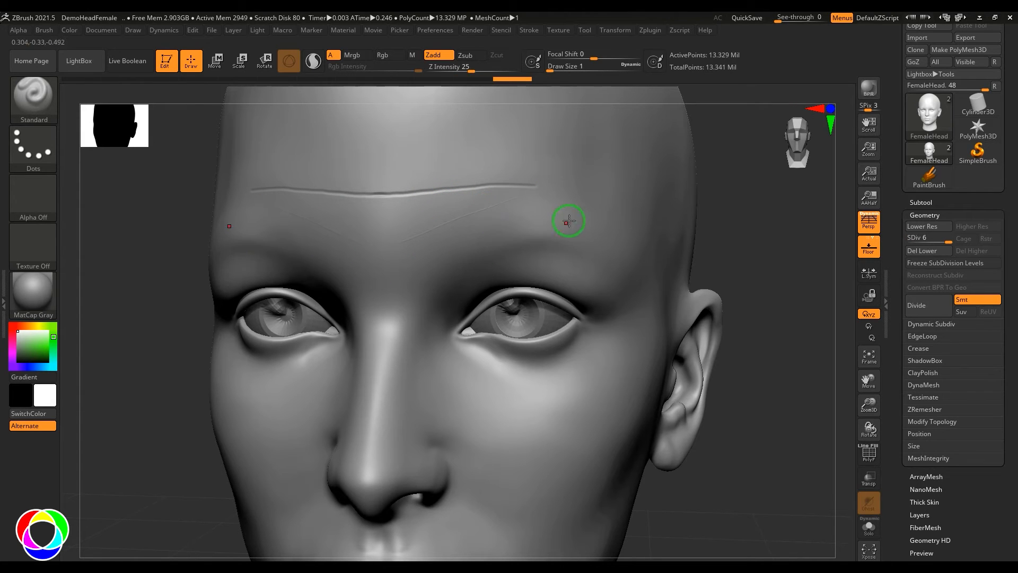
left_click_drag(748, 240, 742, 289, "alt")
mouse_move(317, 307)
left_mouse_down()
mouse_move(530, 242)
mouse_move(329, 285)
left_mouse_up()
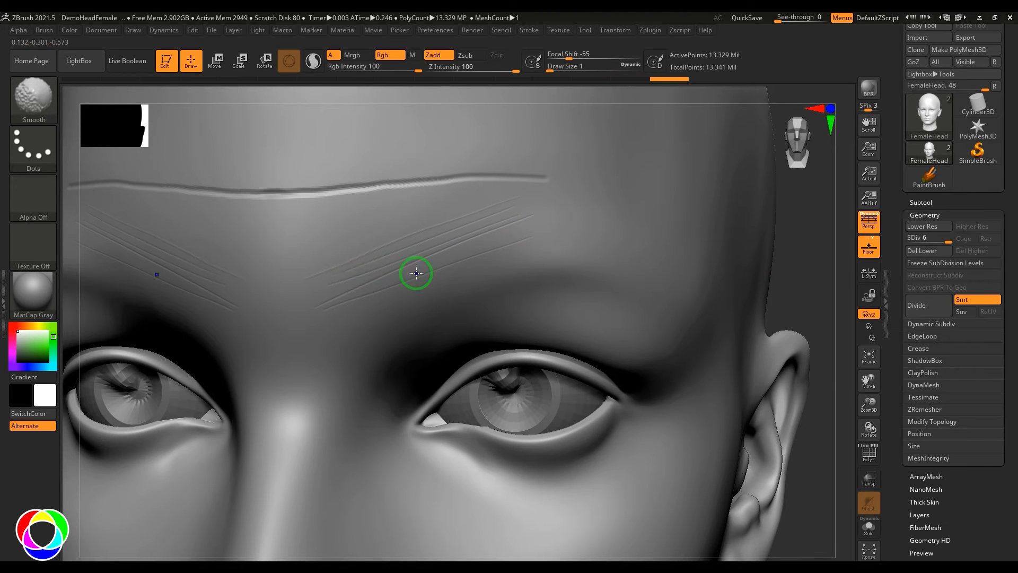
Toggle the polyframe display on and off and examine the fine brow lines from the side and front
key("shift+f")
key("shift+f")
left_click_drag(806, 252, 652, 262)
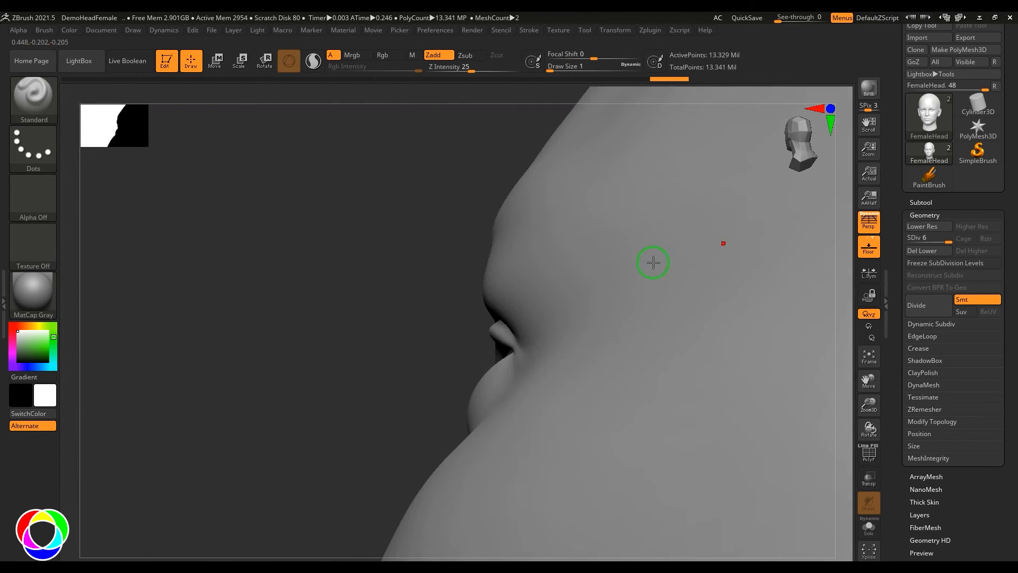
left_click_drag(201, 299, 275, 350)
mouse_move(684, 233)
left_mouse_down("shift")
mouse_move(708, 232)
mouse_move(681, 214)
left_mouse_up("shift")
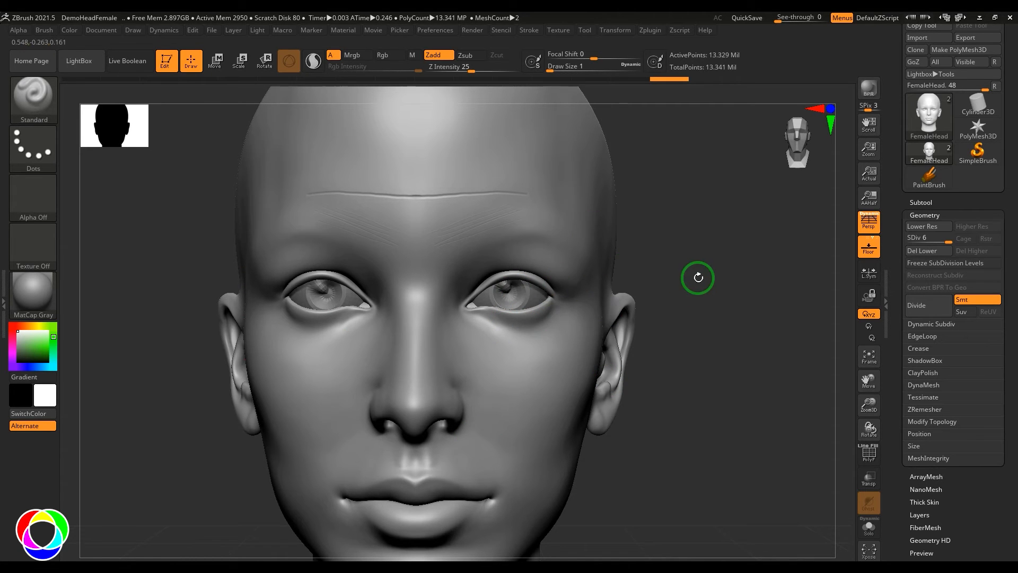
mouse_move(698, 278)
left_mouse_down()
mouse_move(237, 386)
mouse_move(127, 396)
mouse_move(89, 357)
mouse_move(79, 318)
left_mouse_up()
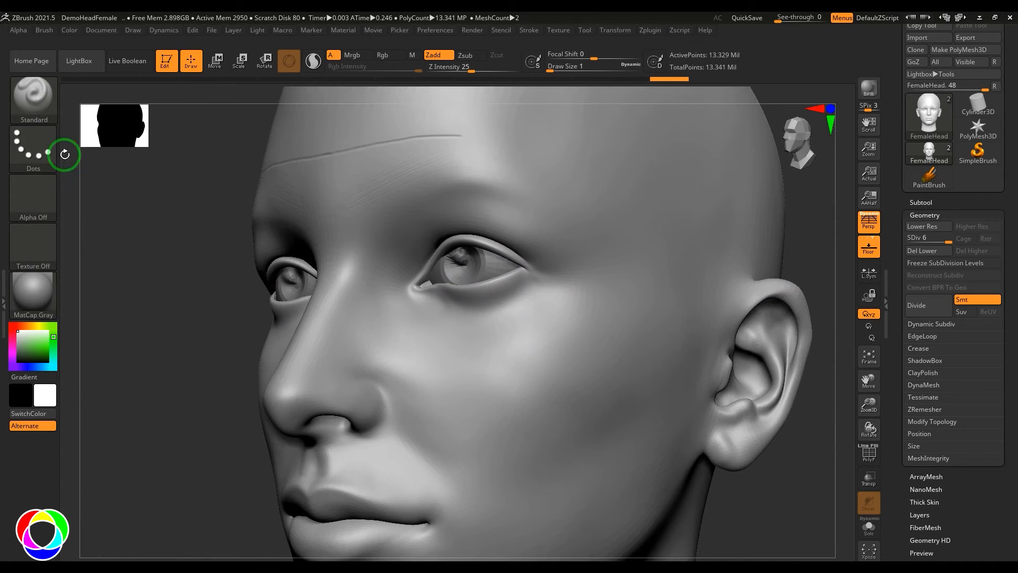
Sculpt a raised stroke across the cheek with the Standard brush in Zadd mode at Draw Size about 26
left_click(30, 101)
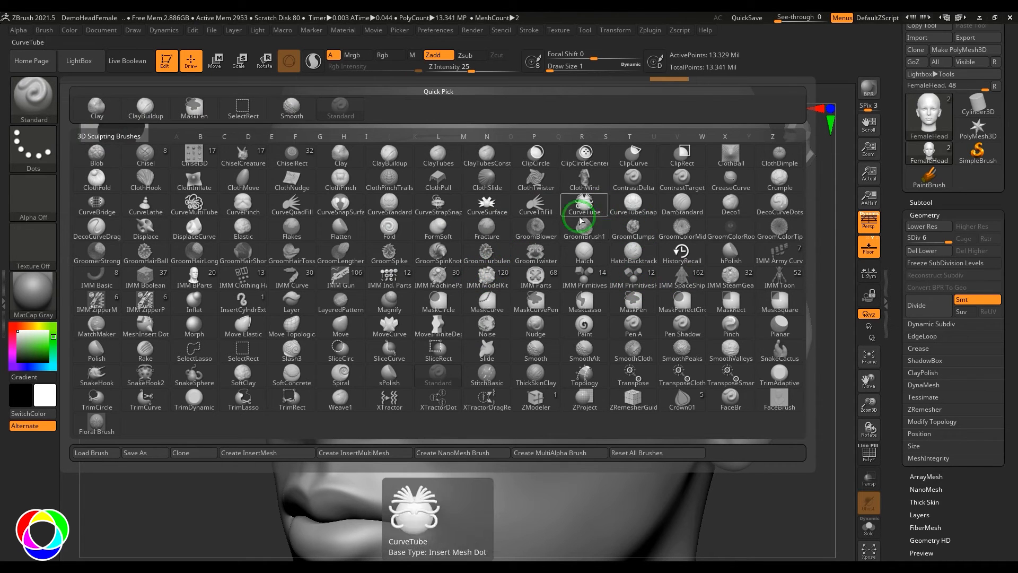
left_click(513, 212)
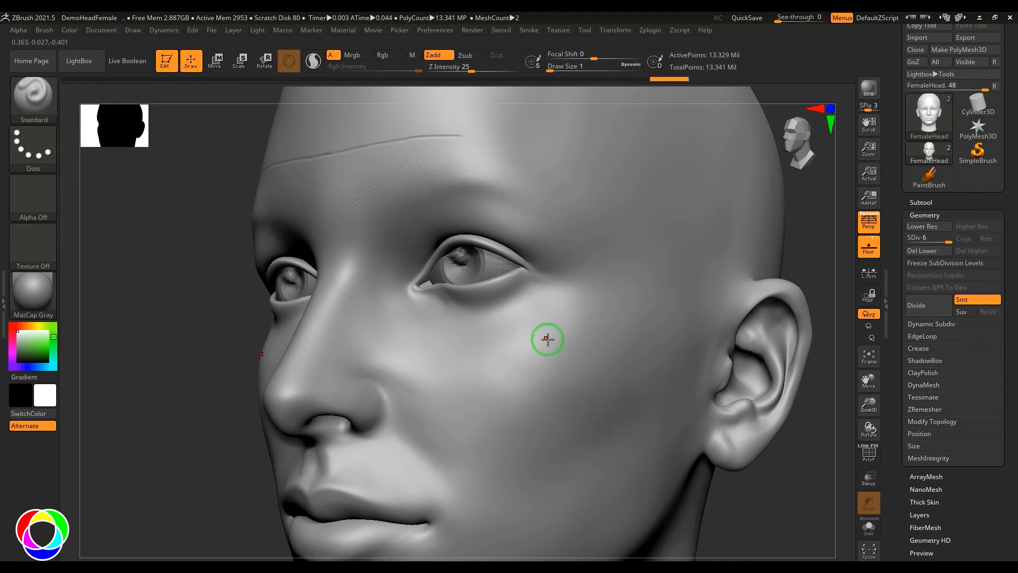
mouse_move(573, 357)
left_mouse_down()
mouse_move(588, 363)
mouse_move(562, 352)
mouse_move(430, 410)
left_mouse_up()
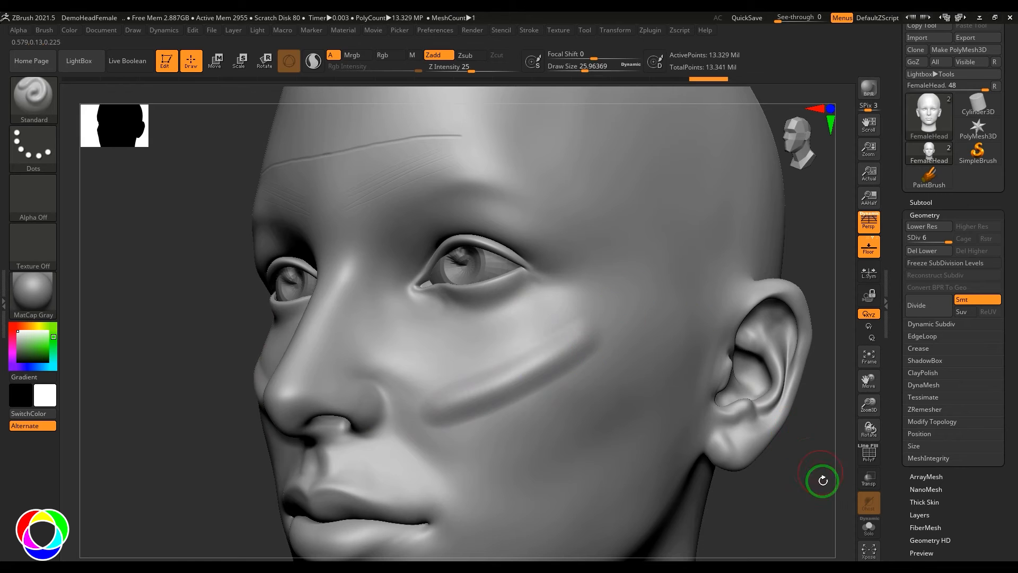
left_click_drag(823, 480, 793, 491)
mouse_move(737, 333)
left_mouse_down()
mouse_move(744, 314)
mouse_move(756, 328)
mouse_move(732, 300)
left_mouse_up()
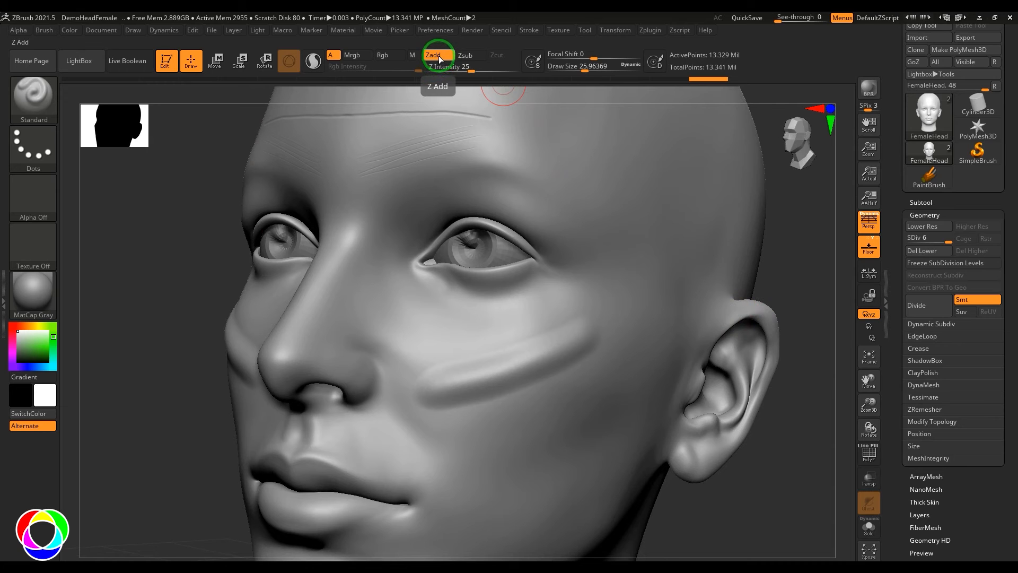
left_click_drag(792, 269, 822, 266)
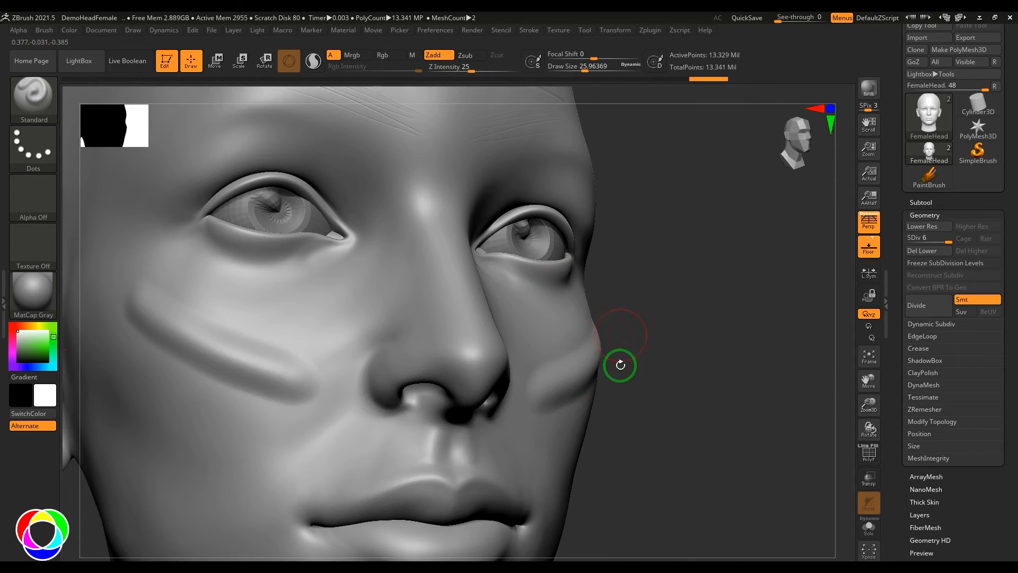
left_click_drag(732, 305, 697, 304)
Switch the brush to Zsub and carve a groove into the cheek along the underside of the raised stroke
left_click(477, 60)
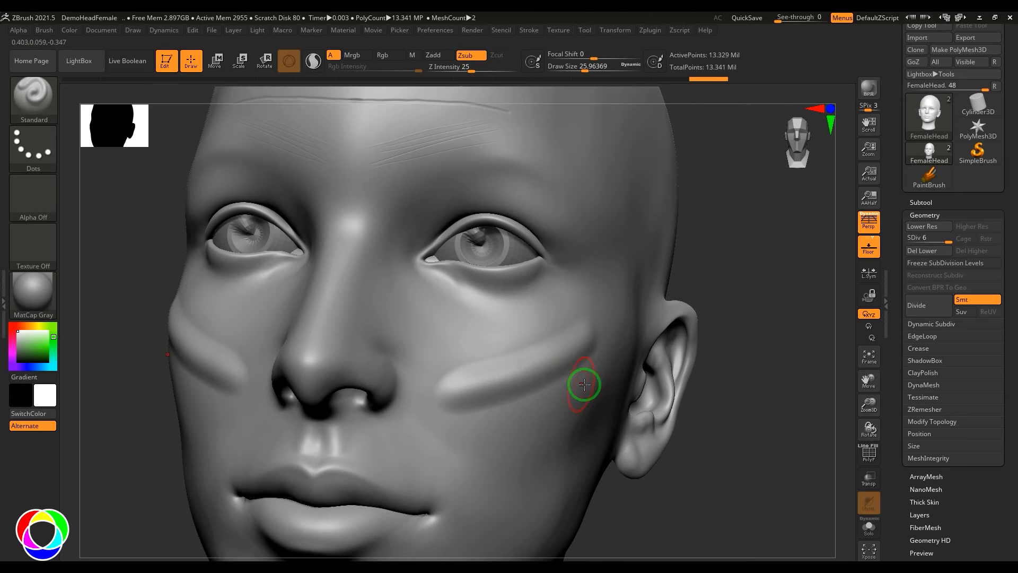
mouse_move(582, 382)
left_mouse_down()
mouse_move(546, 398)
mouse_move(593, 380)
mouse_move(520, 404)
left_mouse_up()
left_click_drag(753, 280, 722, 282)
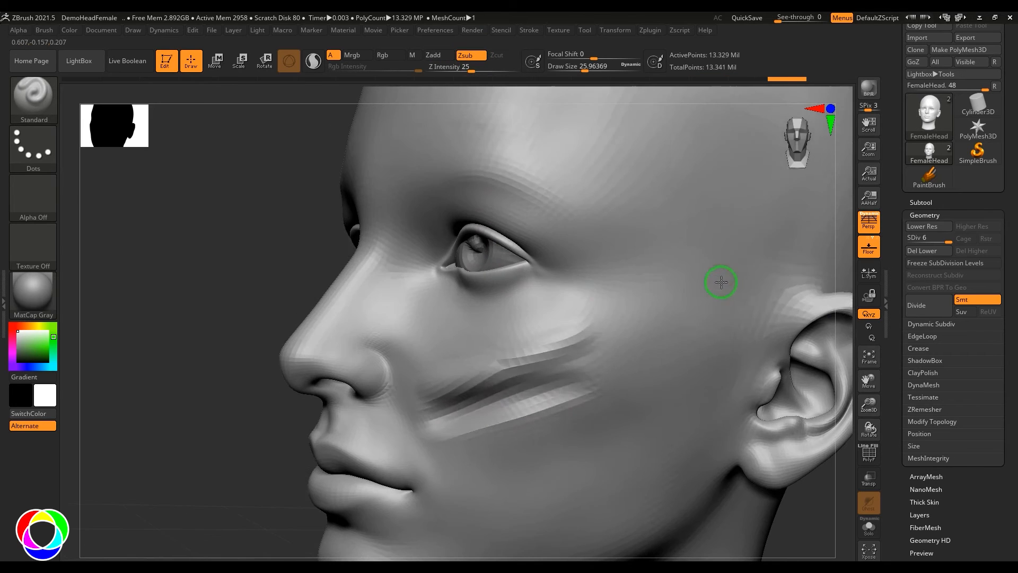
Switch the brush to Zadd and sculpt several short raised strokes on the temple beside the eye
left_click(448, 59)
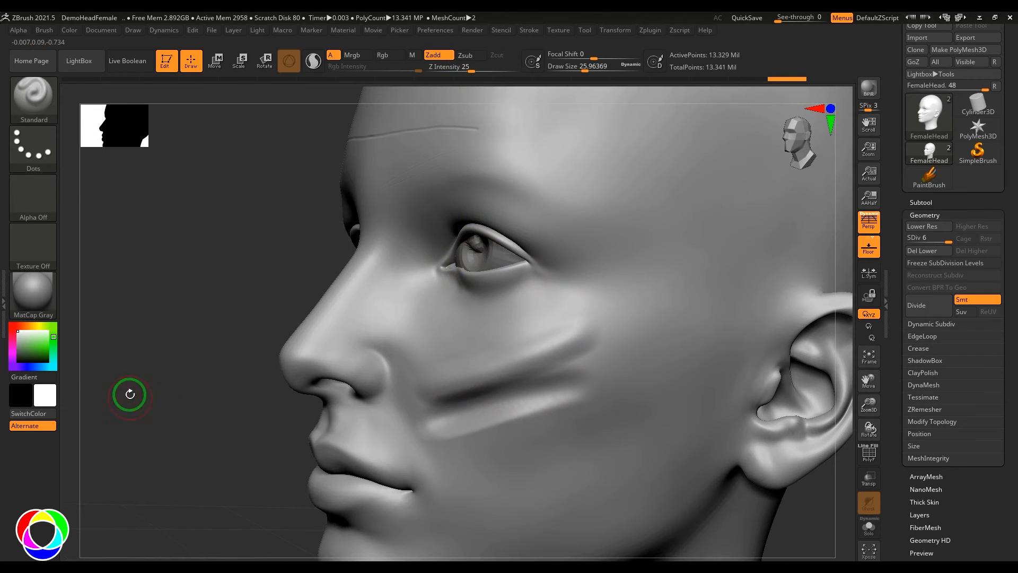
left_click_drag(129, 393, 336, 359)
left_click_drag(661, 216, 582, 257)
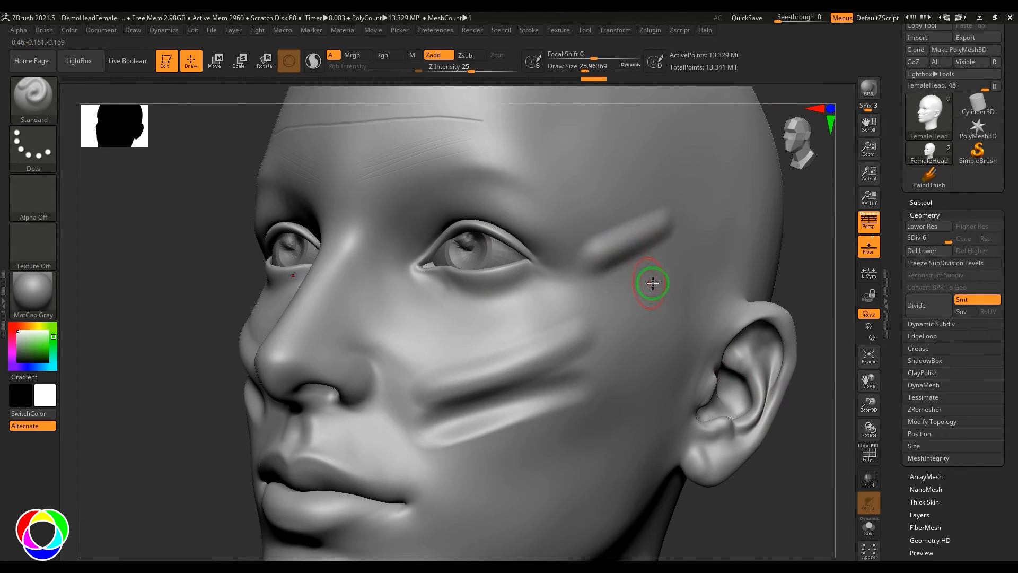
left_click_drag(675, 263, 597, 286)
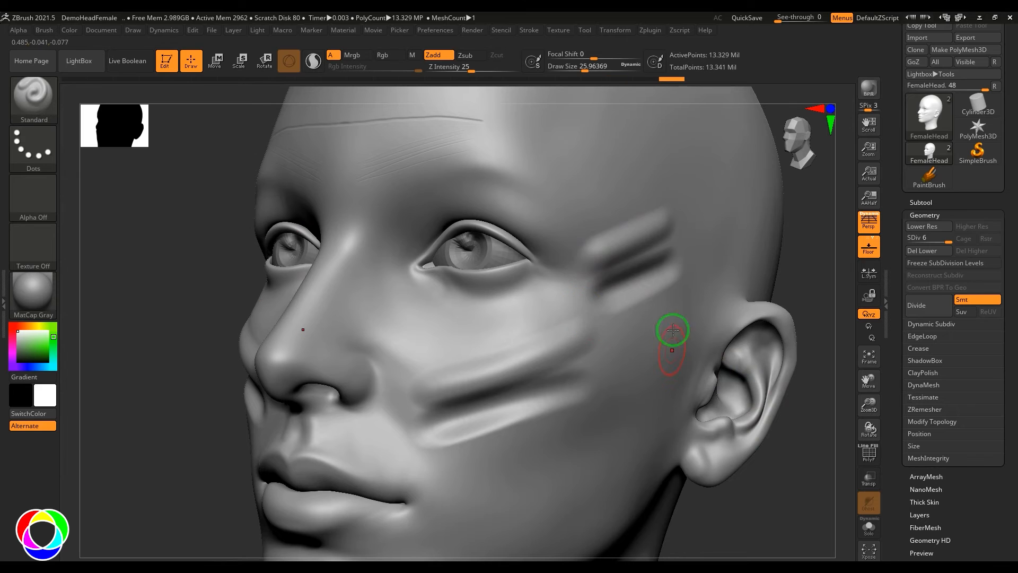
left_click_drag(652, 159, 566, 189)
left_click_drag(653, 199, 602, 217)
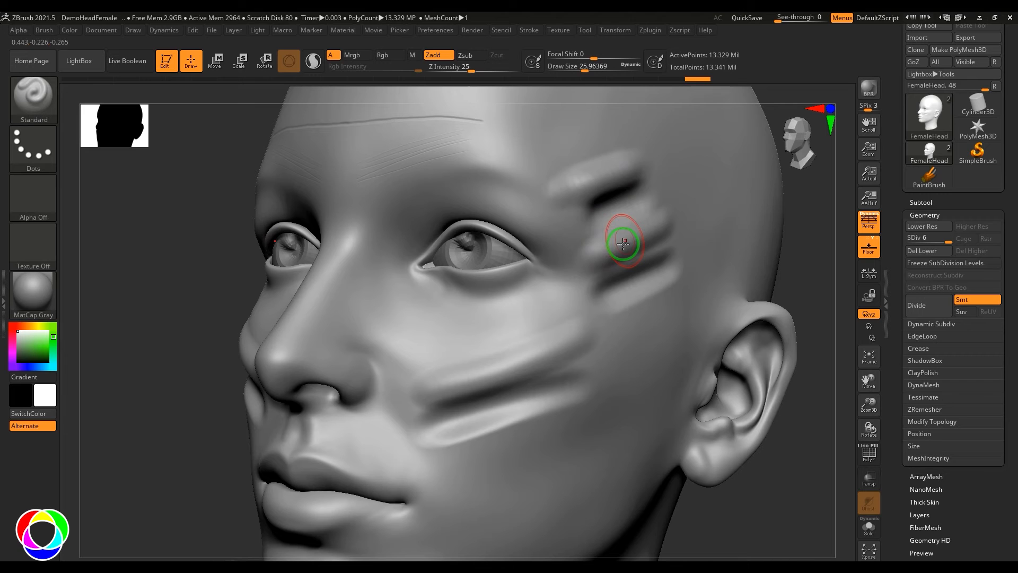
Switch the brush to Zsub and carve two short grooves into the cheek in front of the ear
left_click(466, 55)
left_click_drag(683, 333, 615, 354)
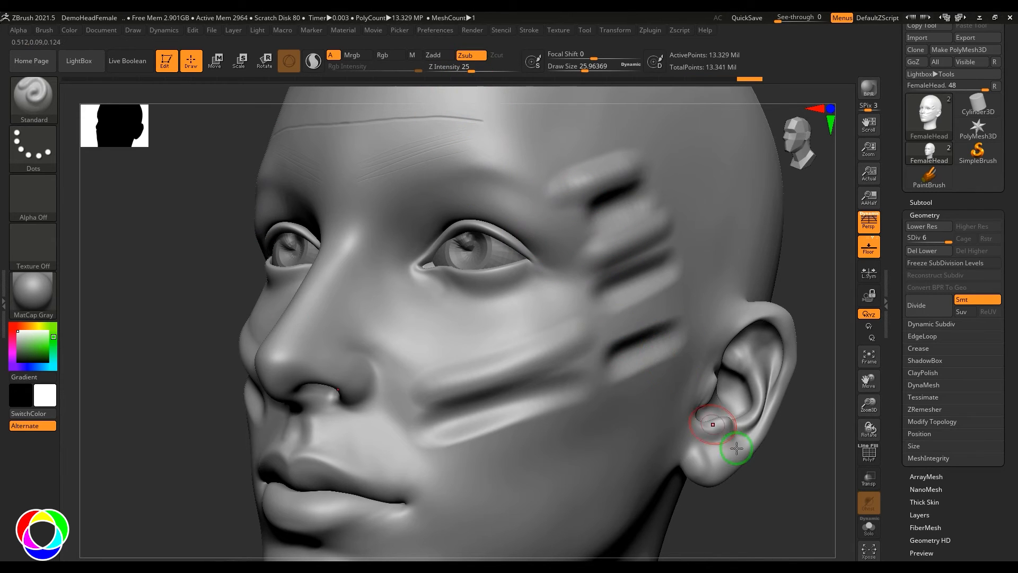
left_click_drag(795, 513, 768, 500)
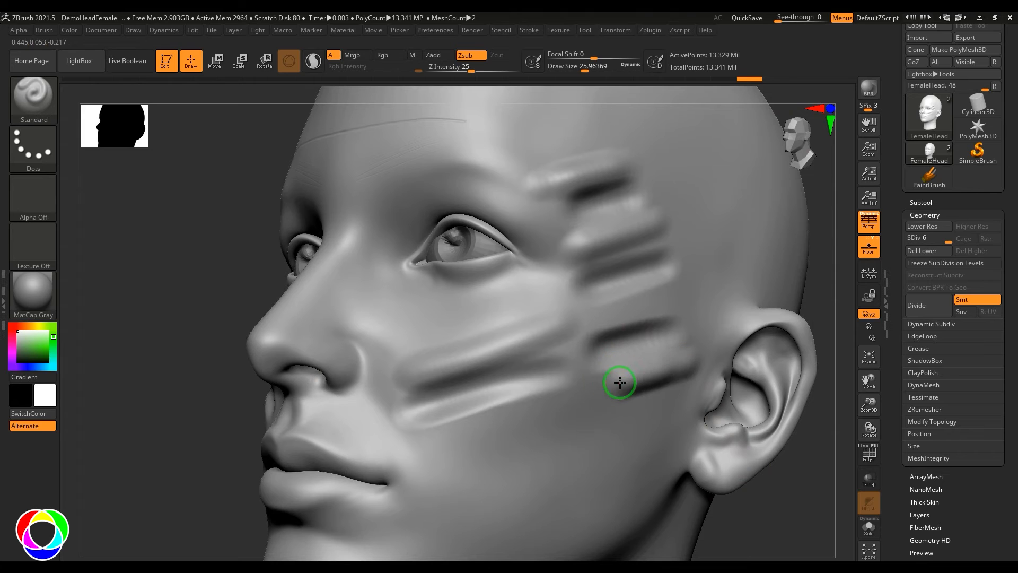
left_click_drag(619, 379, 670, 394)
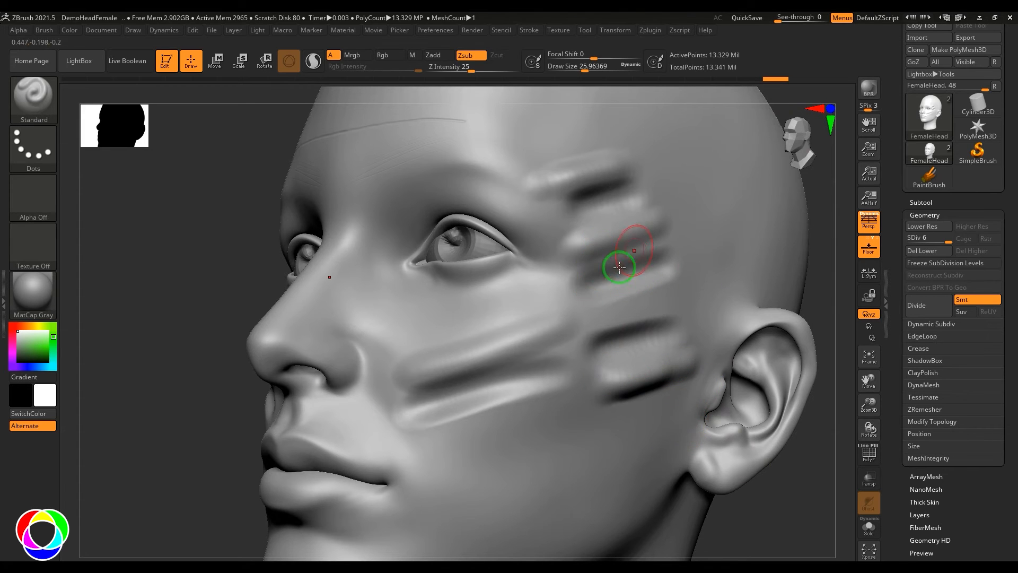
left_click_drag(129, 430, 190, 332)
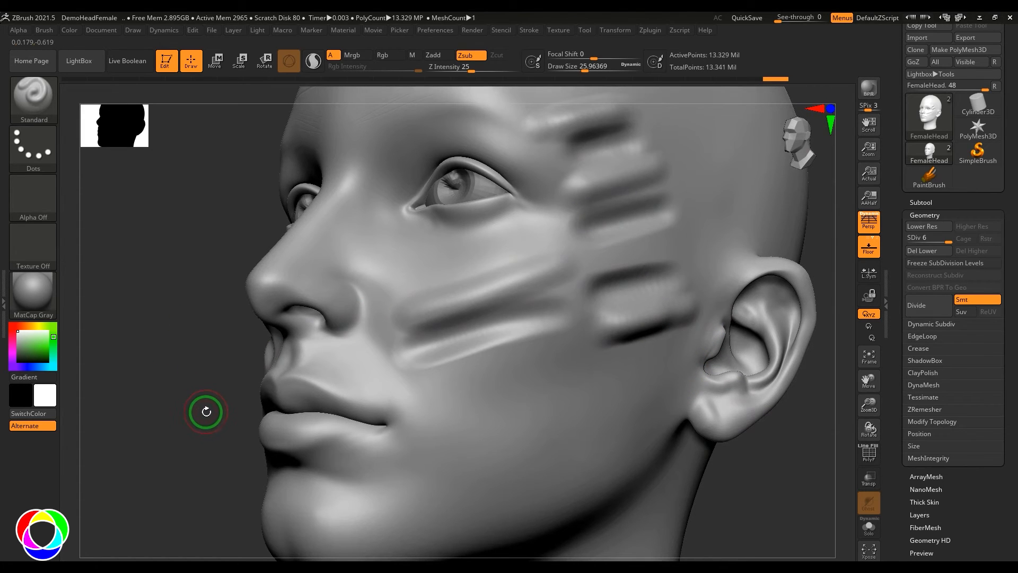
Switch back to Zadd and sculpt a thin raised stroke across the lower cheek at Draw Size 10
left_click(437, 55)
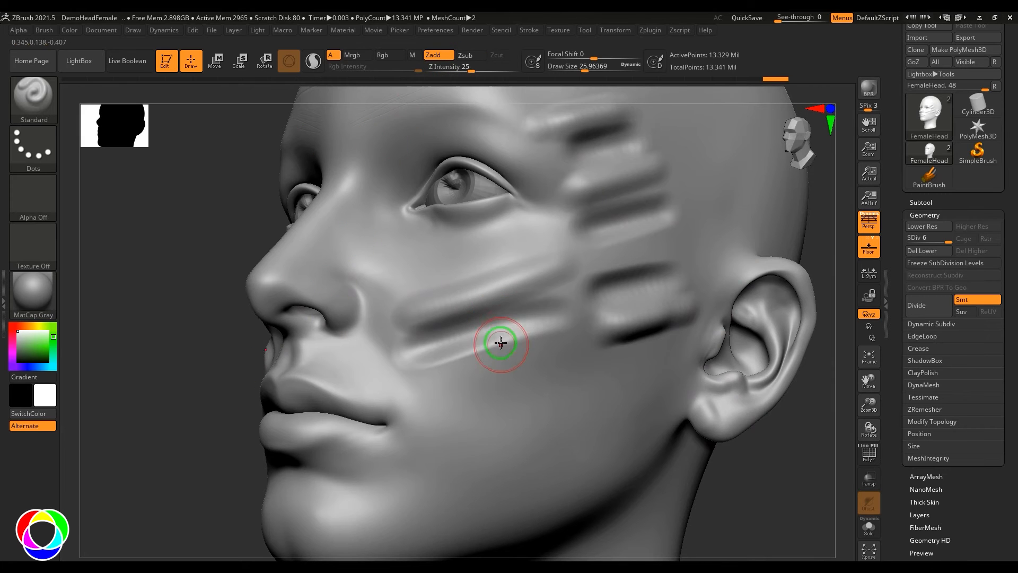
key("space")
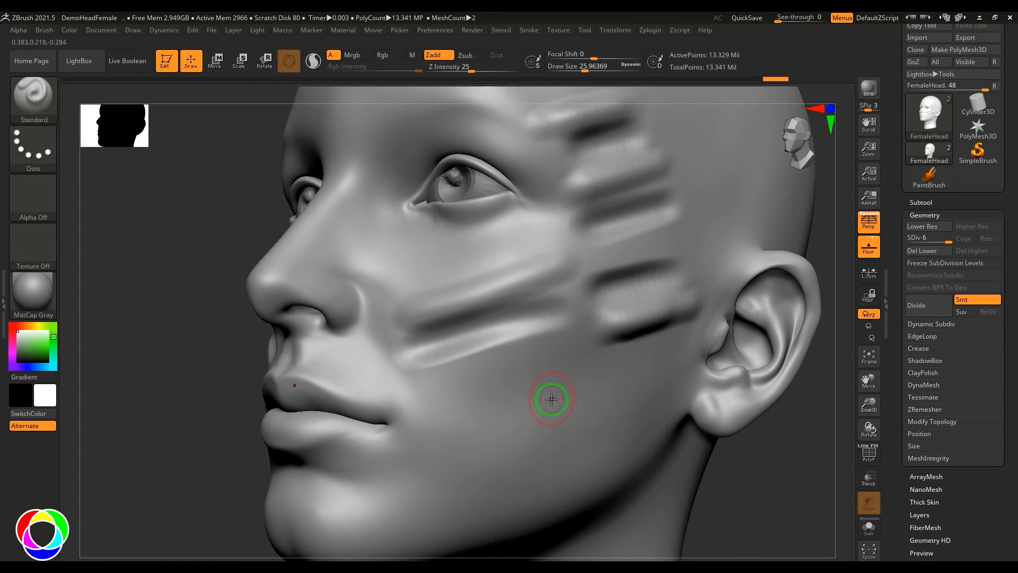
left_click_drag(767, 478, 539, 280)
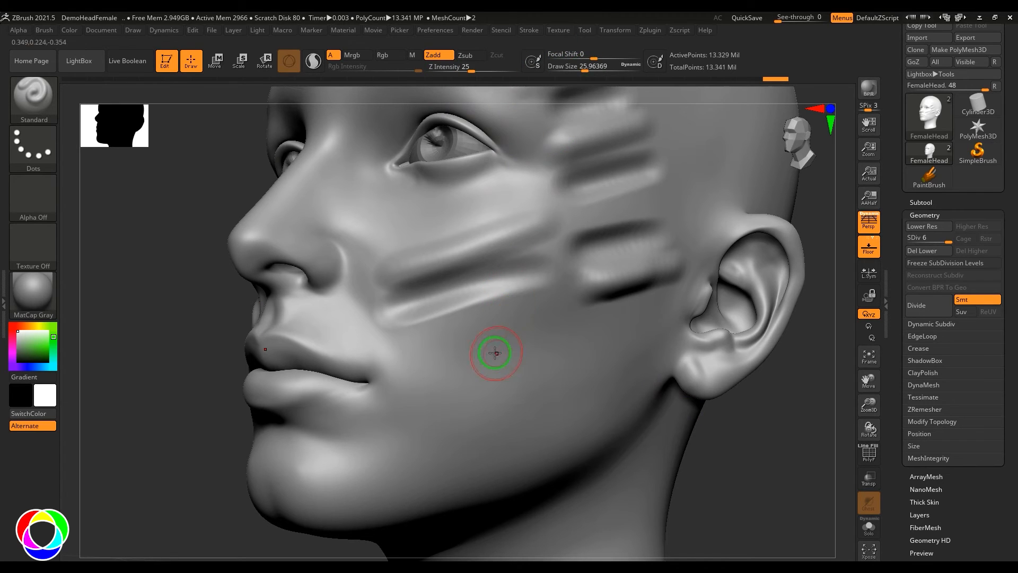
mouse_move(586, 68)
left_mouse_down()
mouse_move(609, 68)
mouse_move(559, 66)
left_mouse_up()
type("10")
left_click_drag(549, 331, 403, 376)
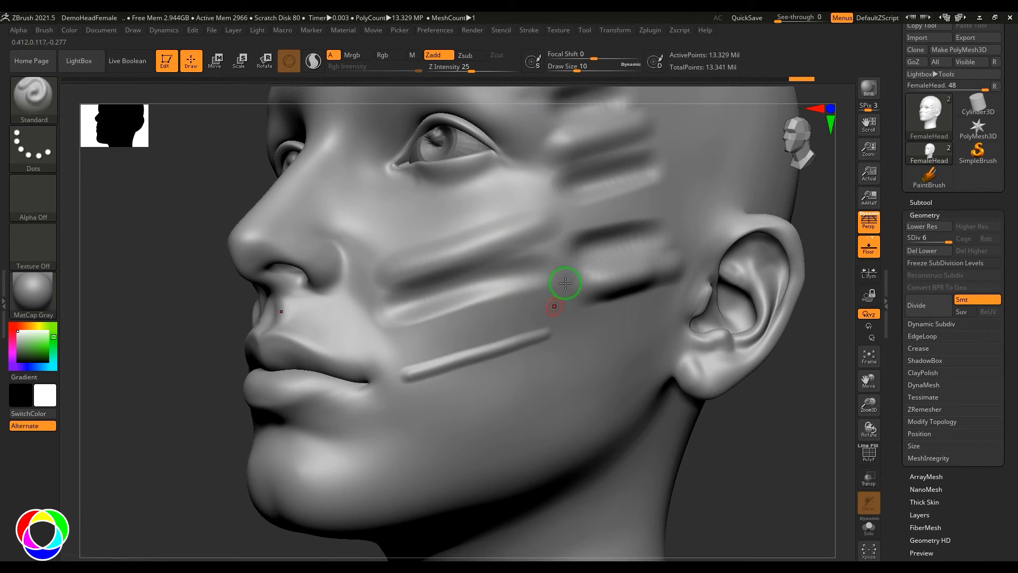
Set the Draw Size to about 32.59 and sculpt a wide soft stroke just below the thin cheek stroke
left_click_drag(578, 68, 587, 68)
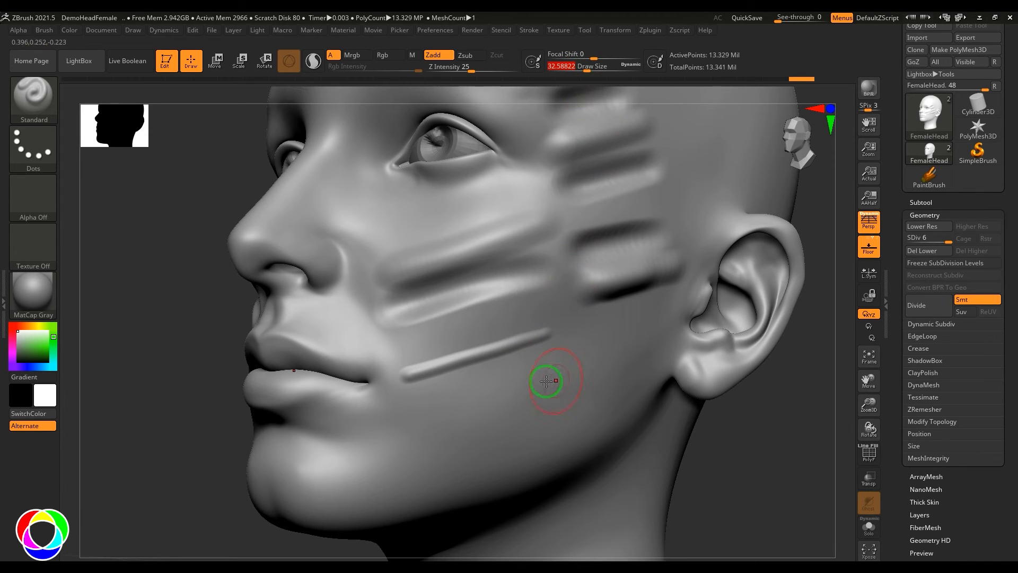
left_click_drag(545, 375, 442, 410)
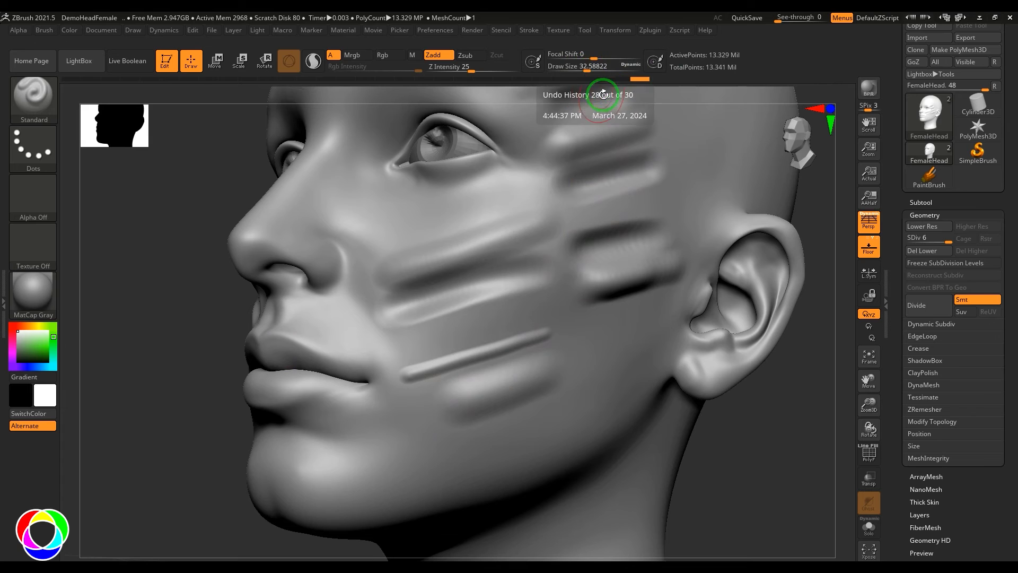
right_click(607, 340)
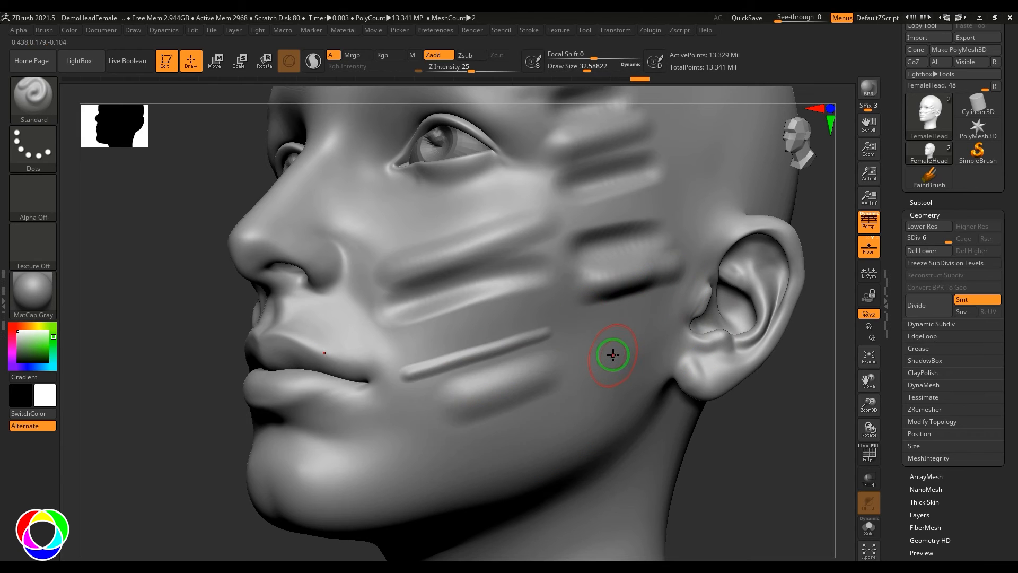
Sculpt three S-shaped strokes between ear and jaw at Draw Sizes of about 9.9, 2.56 and 24.48
key("s")
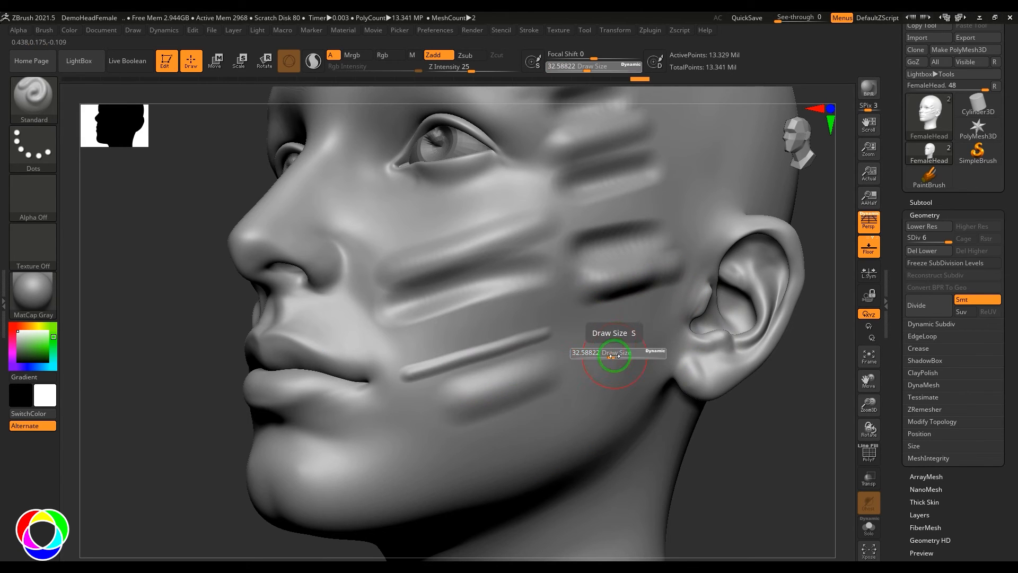
mouse_move(611, 354)
left_mouse_down()
mouse_move(634, 354)
mouse_move(602, 359)
left_mouse_up()
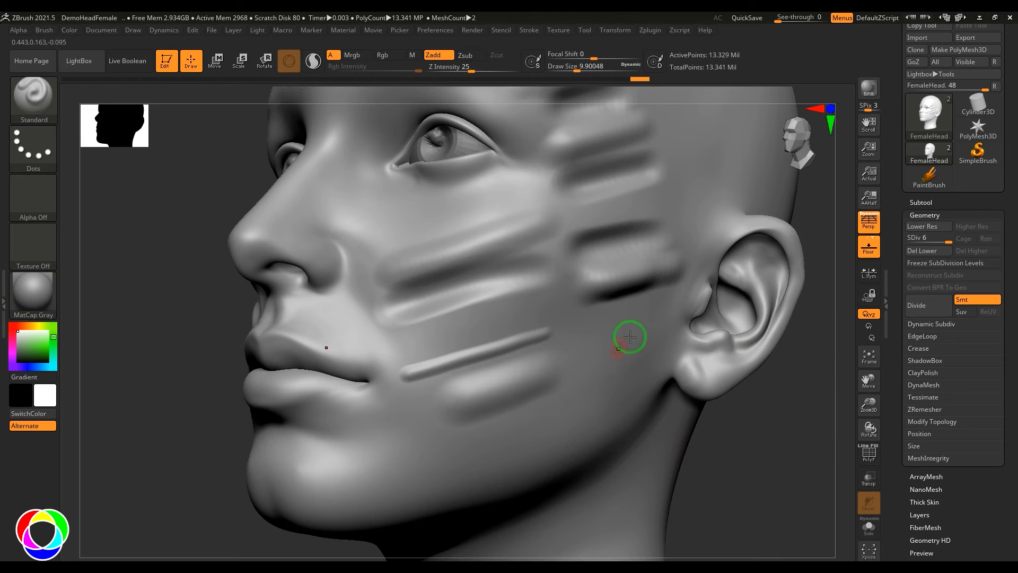
left_click_drag(639, 310, 585, 375)
key("s")
mouse_move(629, 347)
left_mouse_down()
mouse_move(616, 352)
mouse_move(628, 343)
left_mouse_up()
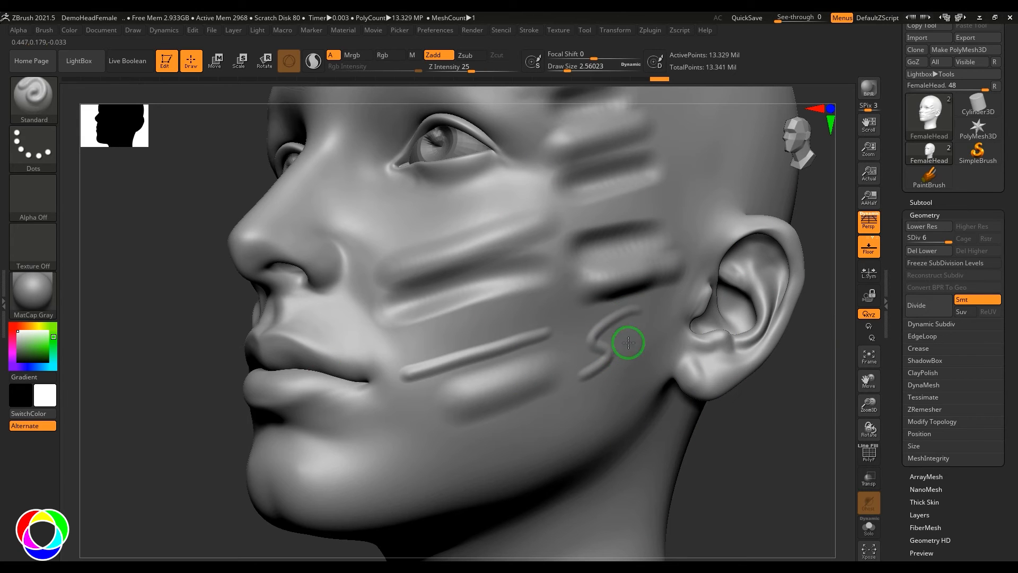
key("s")
left_click_drag(575, 406, 589, 404)
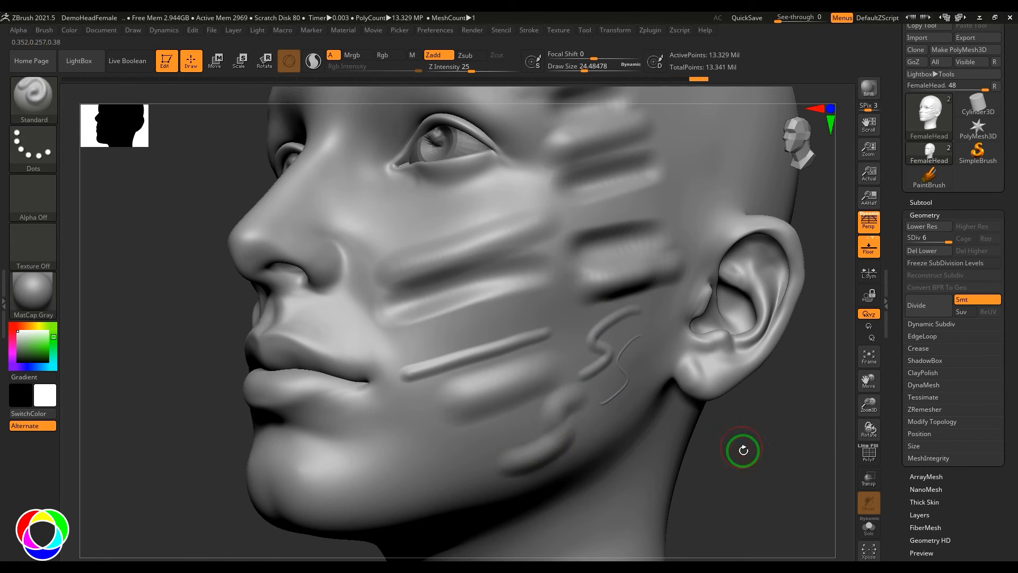
Sculpt thin squiggles above the ear at Draw Size 4 and a thicker squiggle below them at Draw Size 9
mouse_move(741, 447)
left_mouse_down()
mouse_move(691, 400)
mouse_move(747, 403)
left_mouse_up()
left_click_drag(785, 189, 756, 204)
key("bracketright")
key("bracketright")
key("bracketright")
key("bracketright")
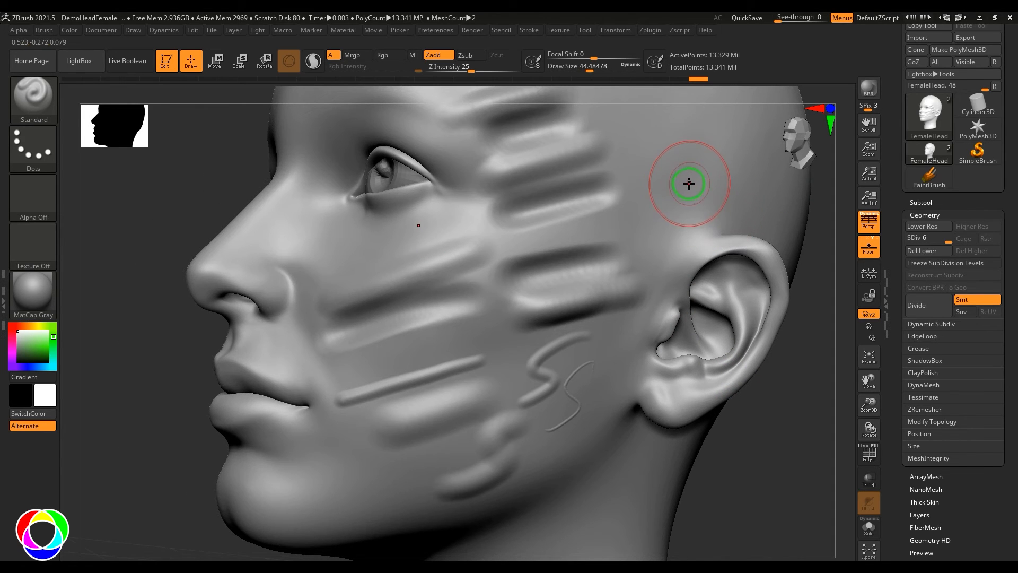
key("bracketleft")
key("bracketleft")
key("bracketleft")
key("bracketleft")
key("bracketleft")
key("bracketleft")
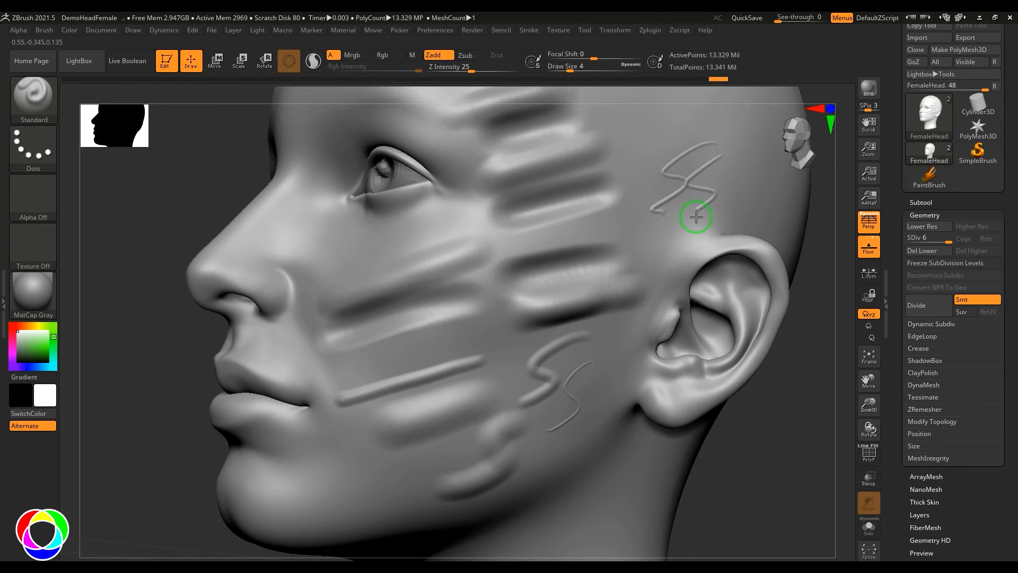
left_click_drag(665, 220, 636, 254)
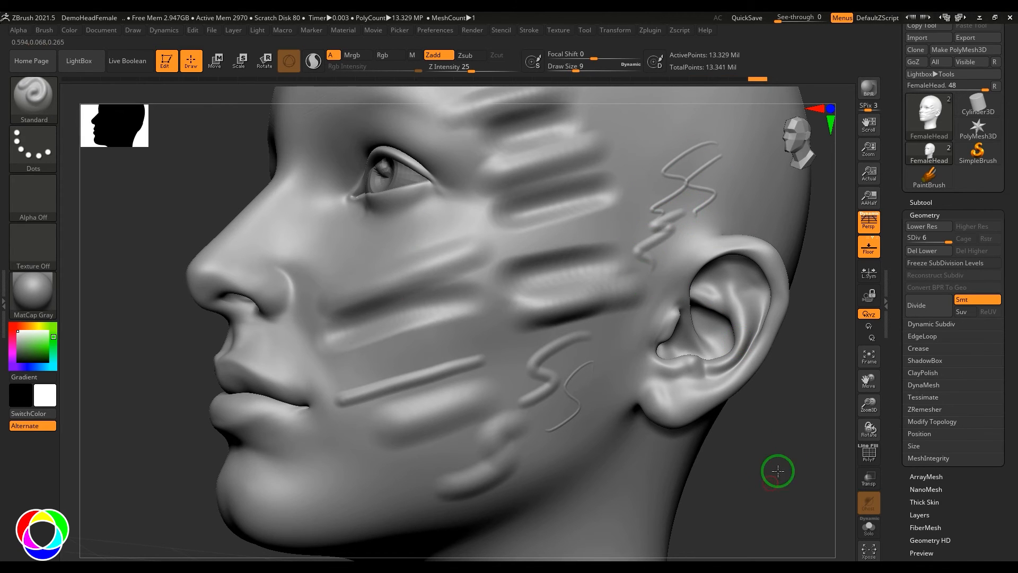
Roll the head's undo history back to the clean version before the demonstration strokes
left_click_drag(778, 471, 788, 431)
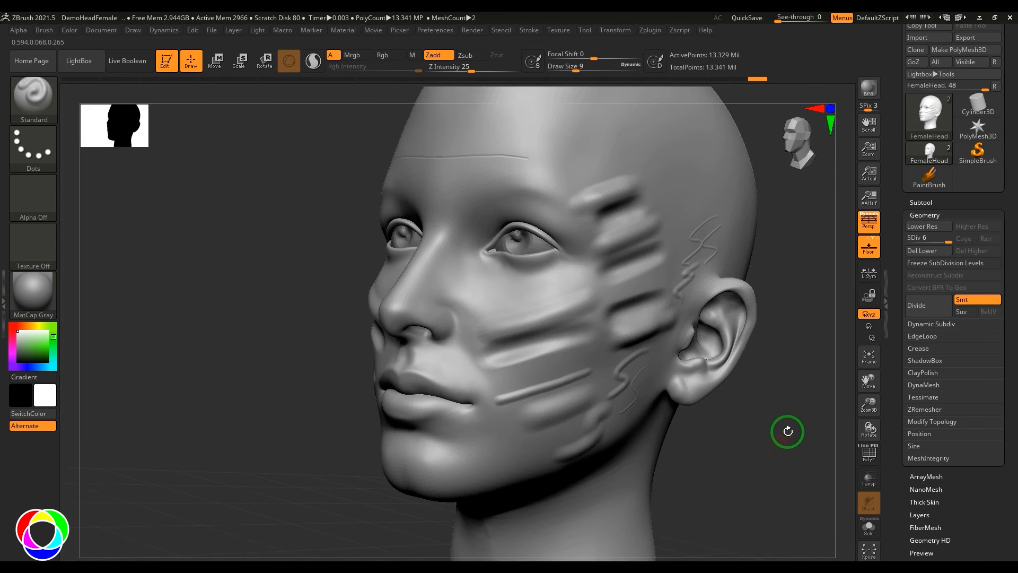
key("ctrl")
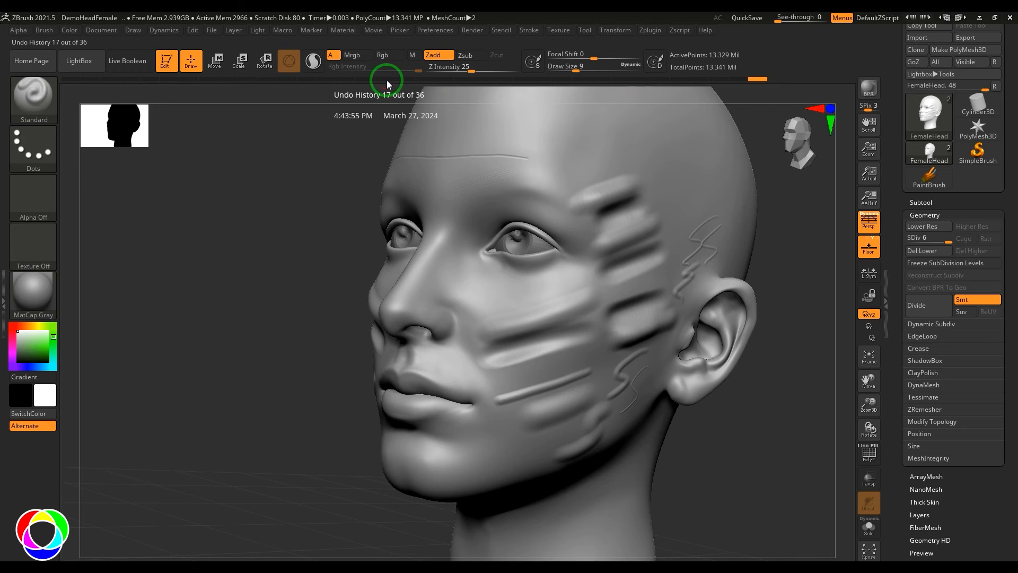
left_click_drag(386, 80, 362, 81)
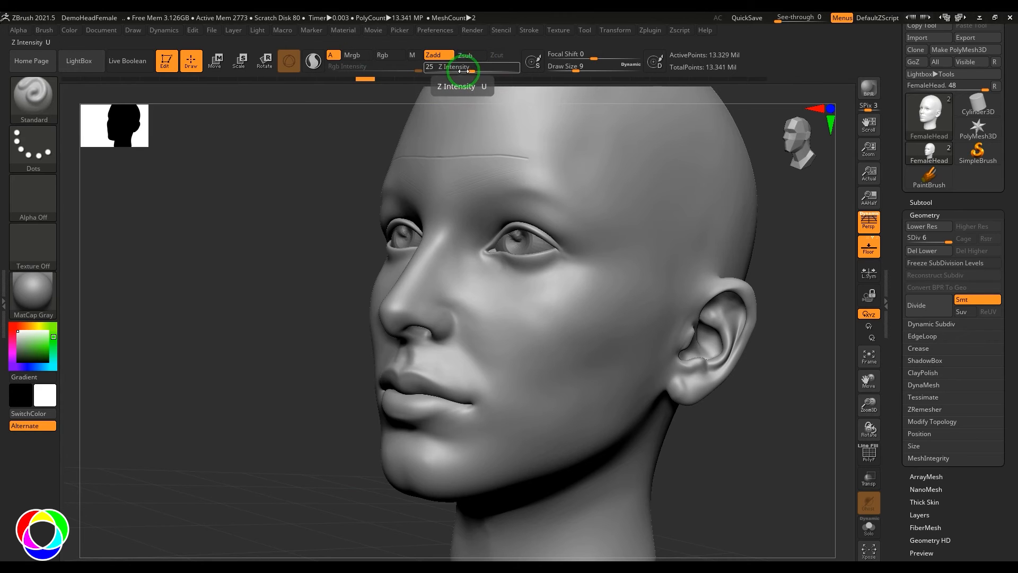
Set the Draw Size to 12 and sculpt a diagonal raised stroke across the upper cheek at Z Intensity 25
left_click(596, 69)
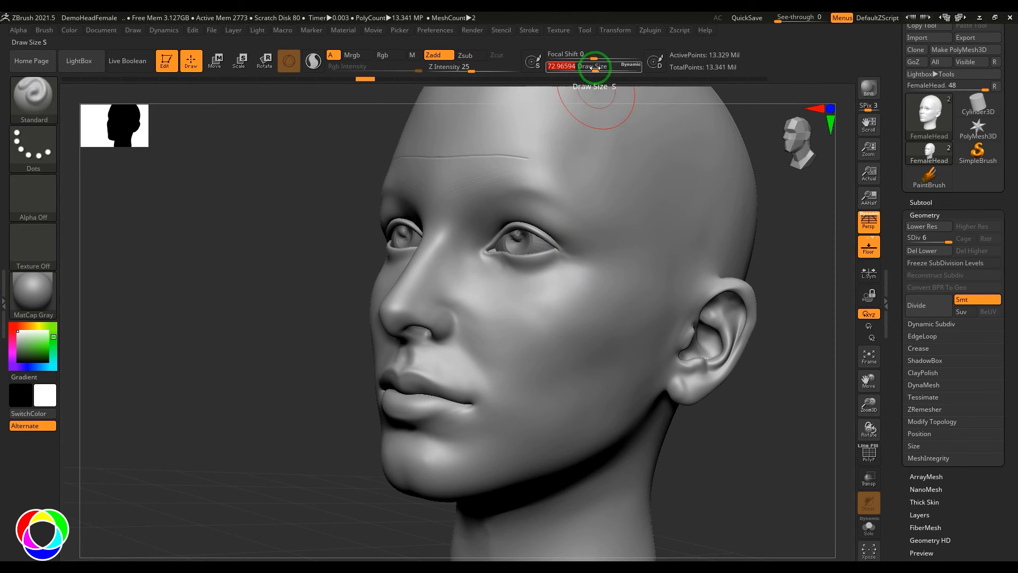
type("12")
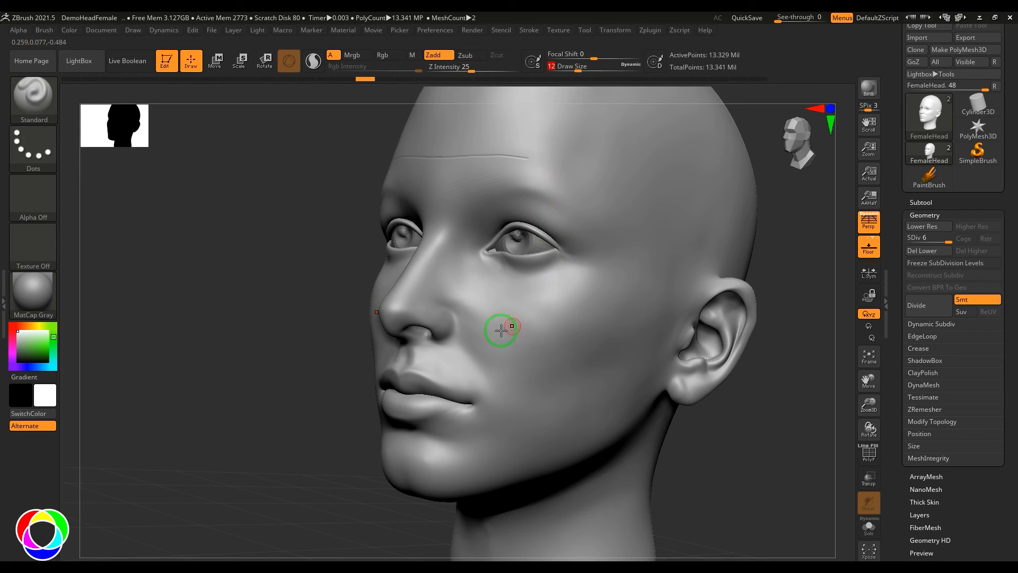
left_click_drag(501, 330, 624, 281)
left_click_drag(773, 262, 787, 303, "alt")
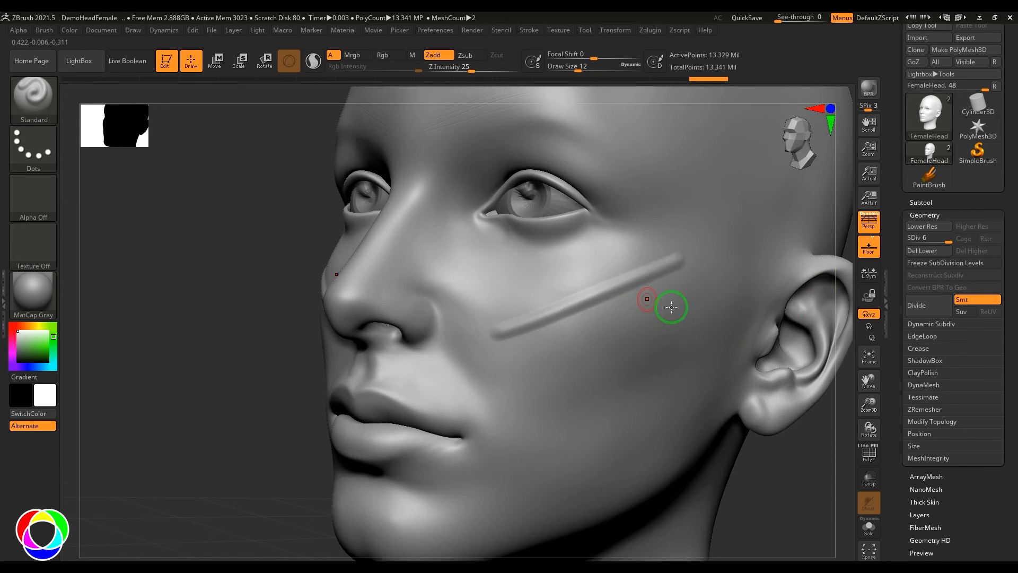
left_click_drag(780, 466, 686, 465, "alt")
Sculpt comparison strokes at Z Intensity 10 above the cheek stroke and at 40 and 60 below it
left_click_drag(482, 71, 462, 71)
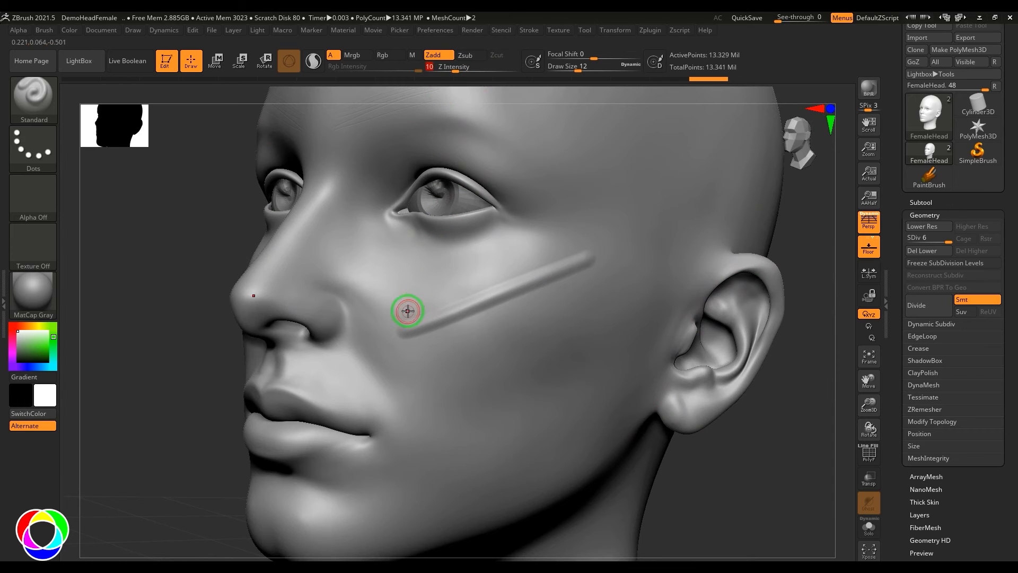
left_click_drag(455, 71, 466, 70)
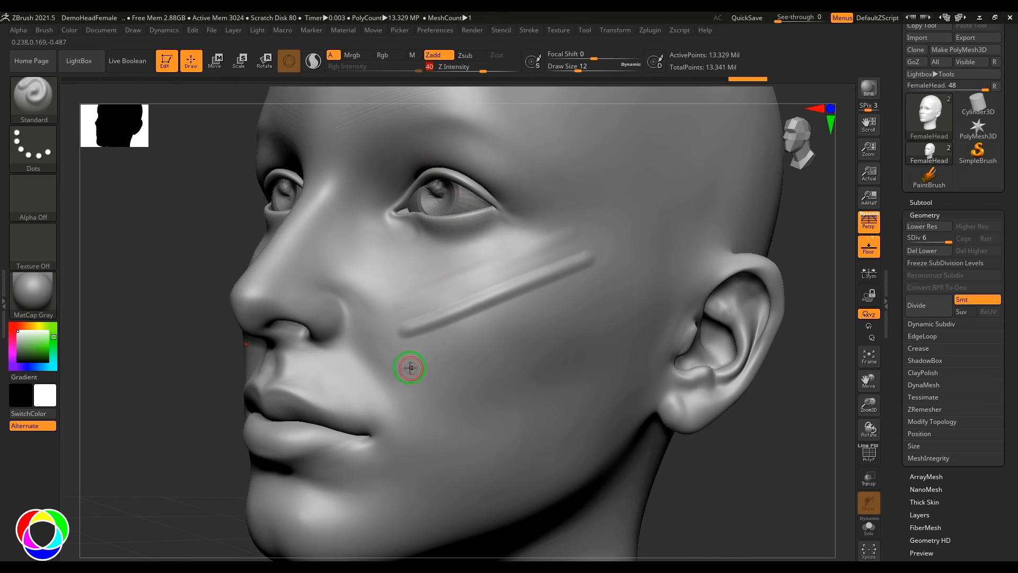
left_click_drag(409, 364, 615, 290)
left_click_drag(477, 71, 484, 70)
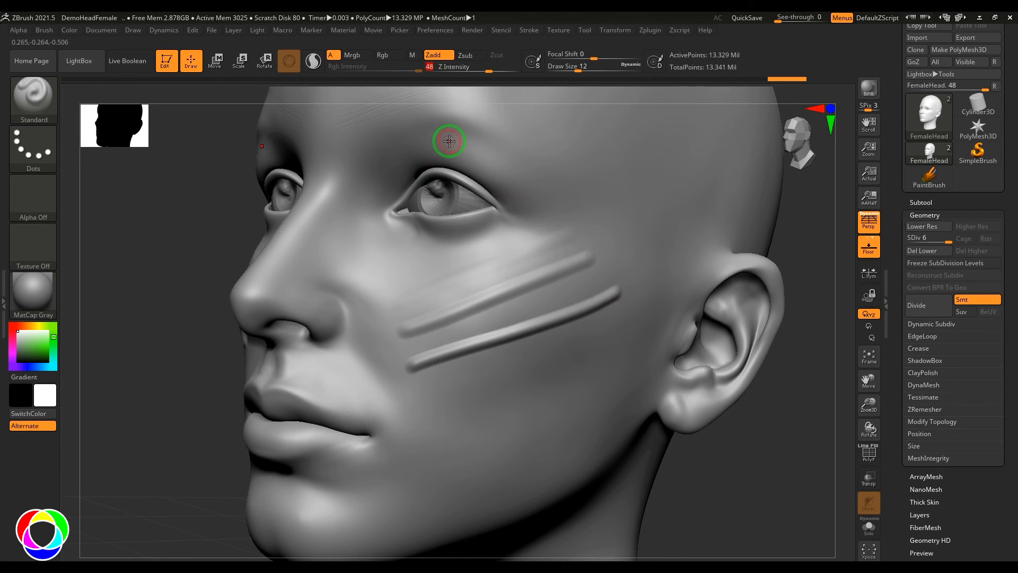
left_click_drag(420, 394, 622, 338)
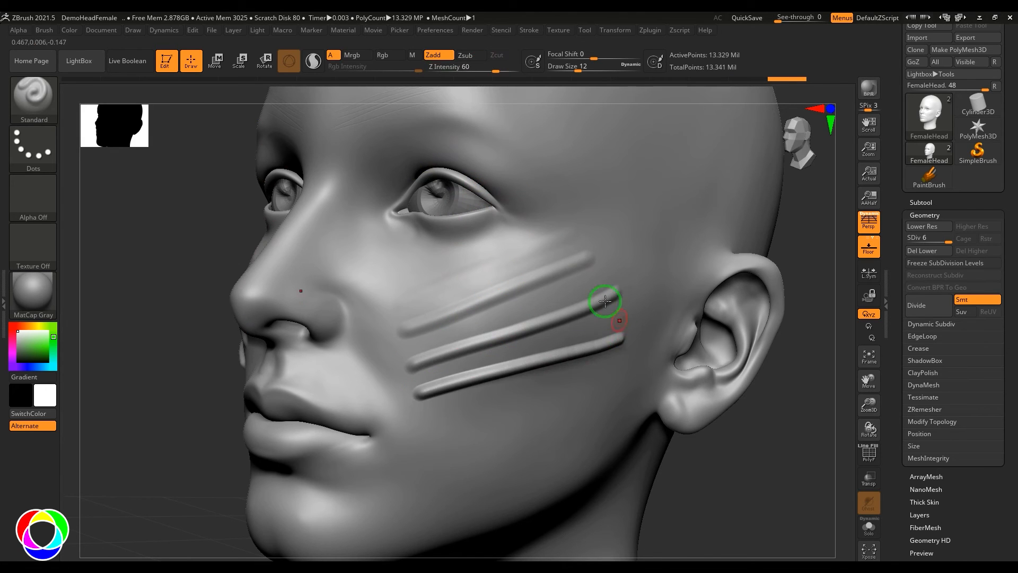
Add two more parallel strokes lower on the cheek with higher Z Intensity, the lowest one at 100
left_click(497, 70)
type("8")
left_click_drag(436, 425, 624, 381)
left_click(470, 70)
type("24")
type("100")
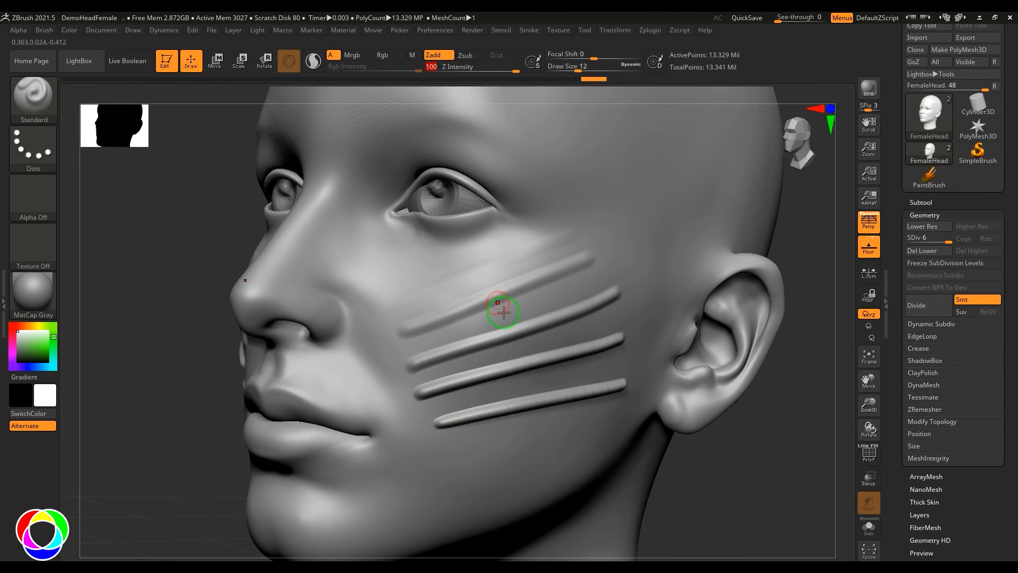
left_click_drag(462, 454, 624, 419)
left_click_drag(687, 436, 773, 455)
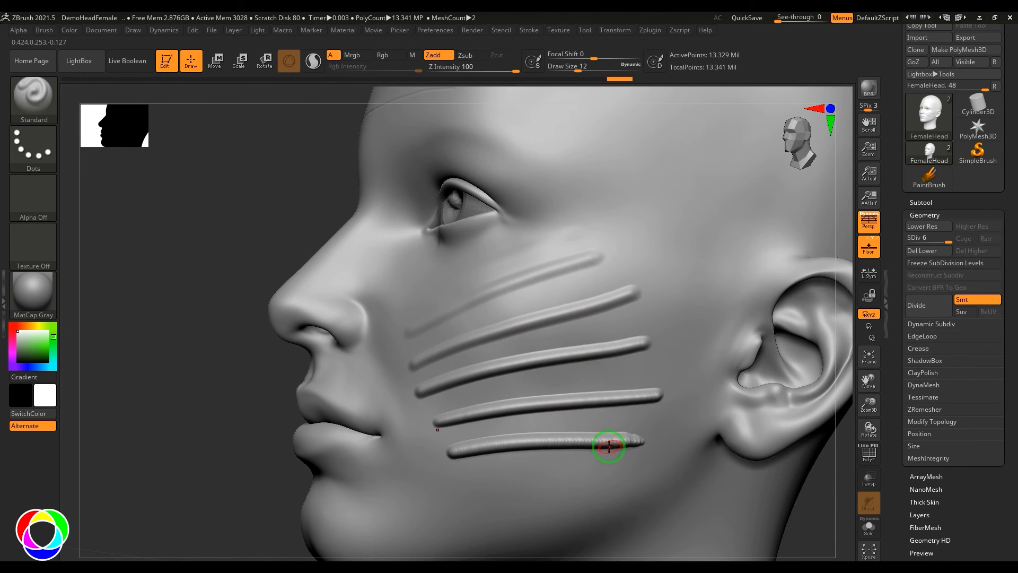
Lower the Z Intensity to 14 with the pop-up slider at the cursor
left_click_drag(217, 454, 426, 360)
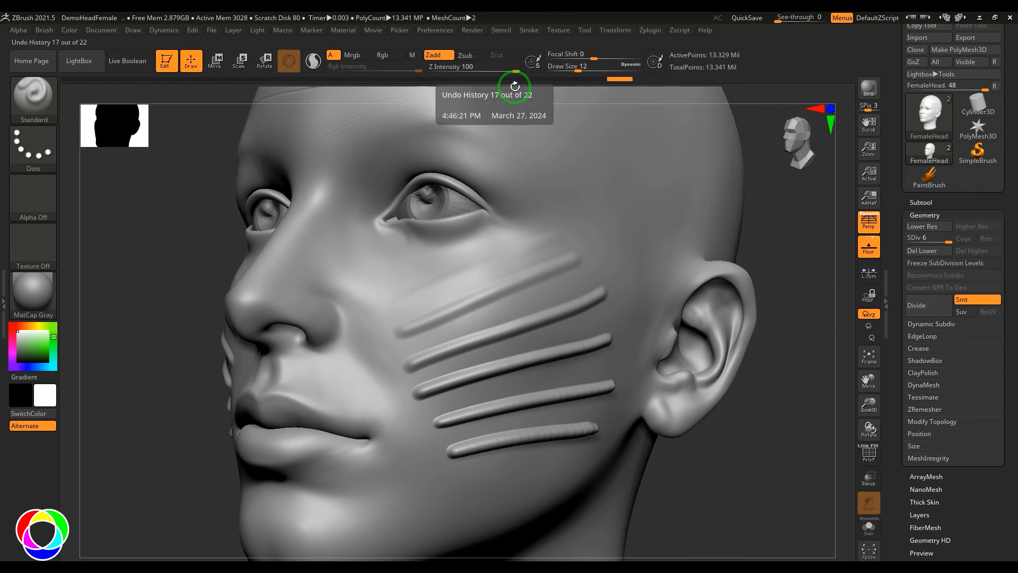
right_click(592, 190)
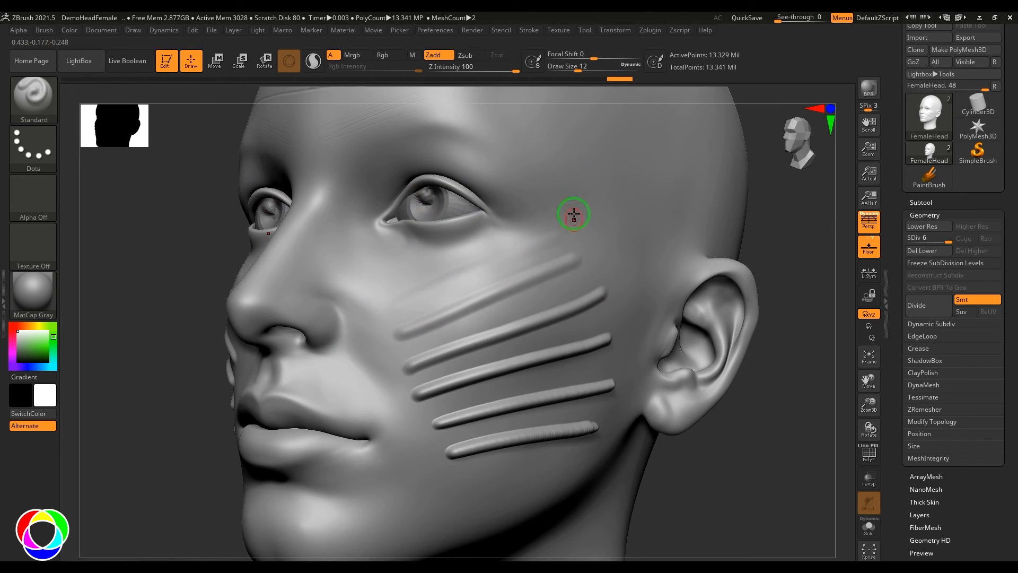
key("u")
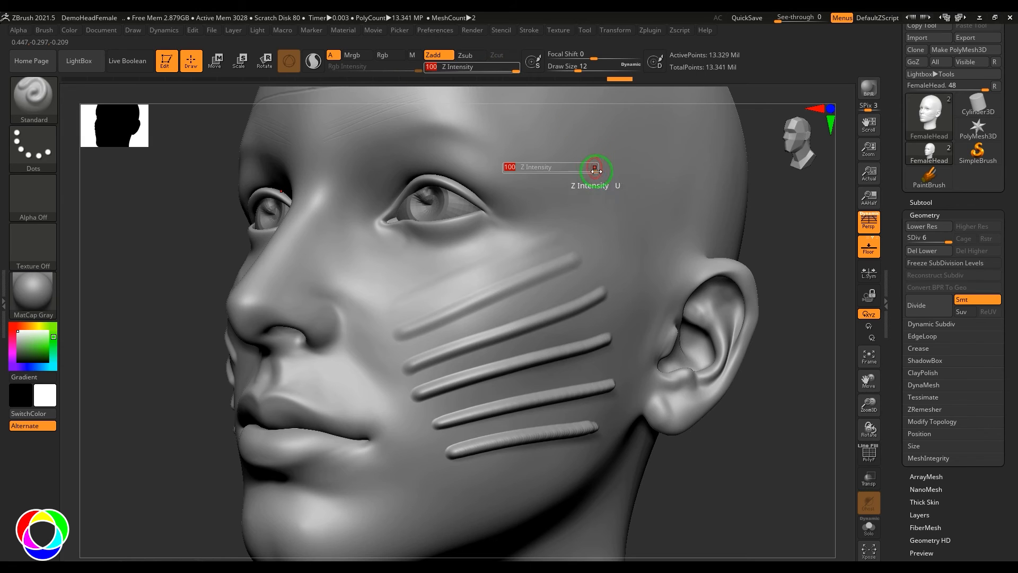
left_click_drag(586, 169, 545, 168)
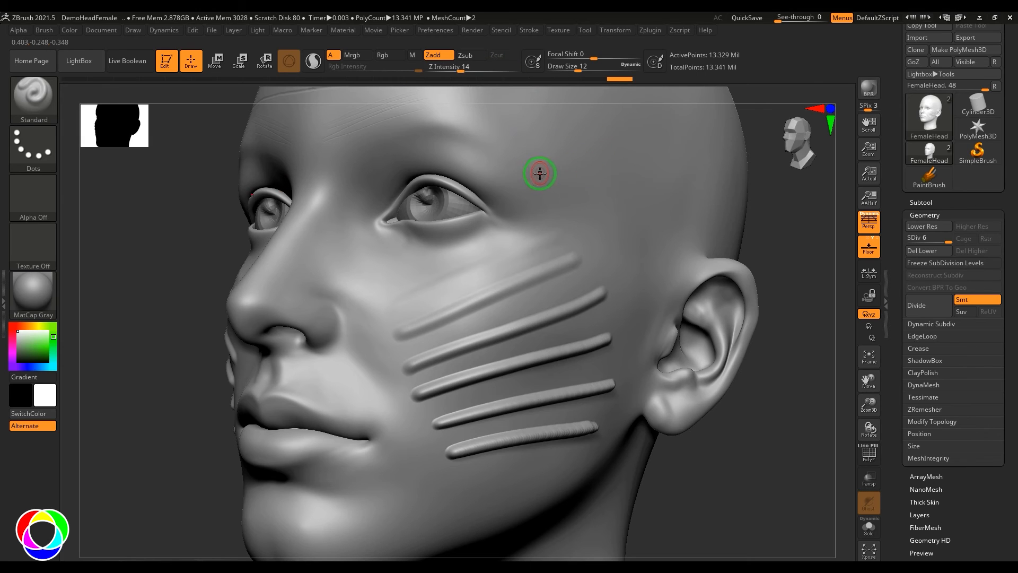
Set the Z Intensity to 25 and roll the undo history back to before the cheek strokes
left_click(482, 67)
type("25")
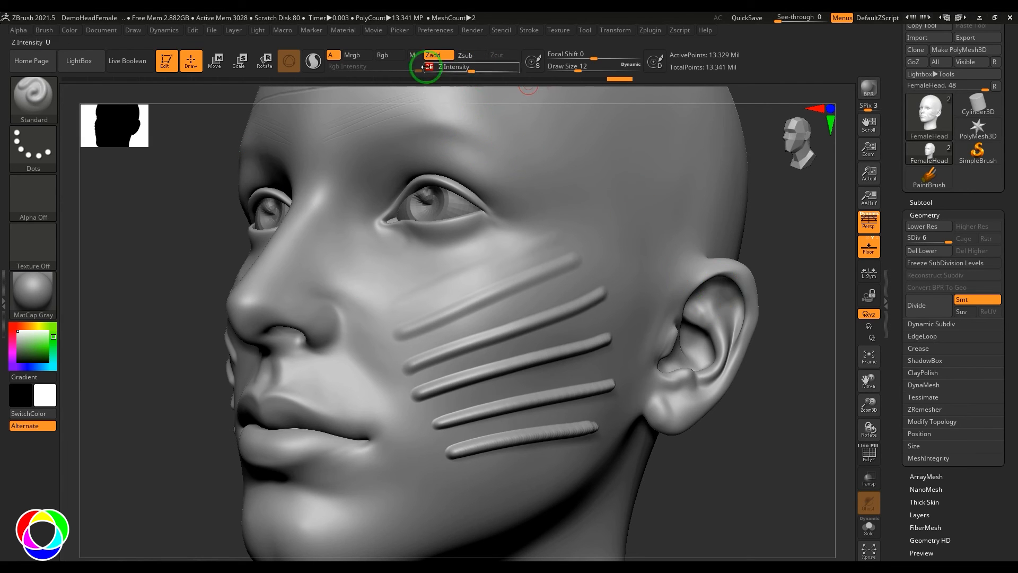
left_click(437, 80)
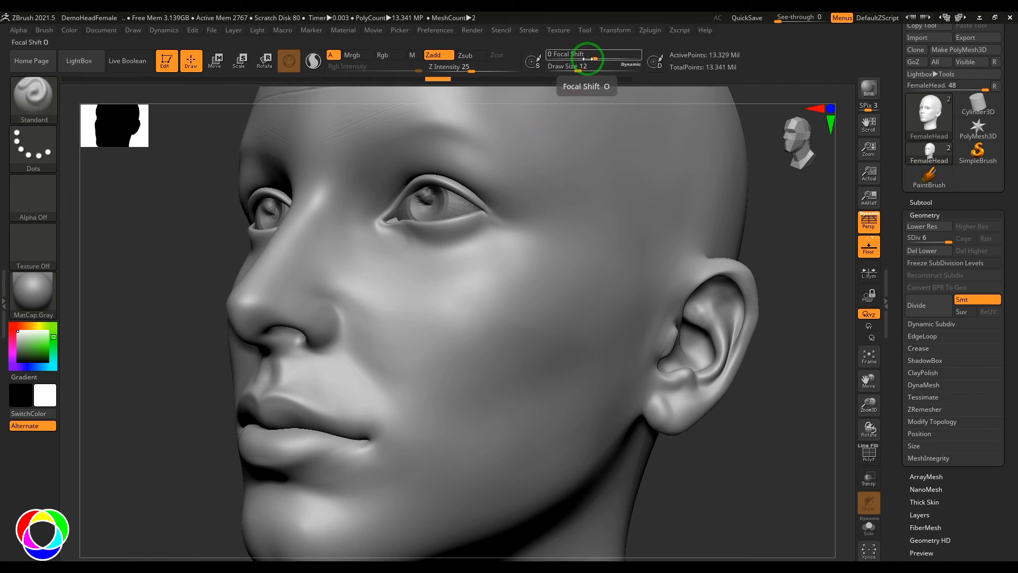
Set the Draw Size to about 34.43 and sculpt a wide soft stroke across the cheek at Focal Shift 0
mouse_move(487, 317)
left_mouse_down()
mouse_move(500, 313)
mouse_move(492, 317)
left_mouse_up()
key("s")
left_click_drag(419, 333, 587, 257)
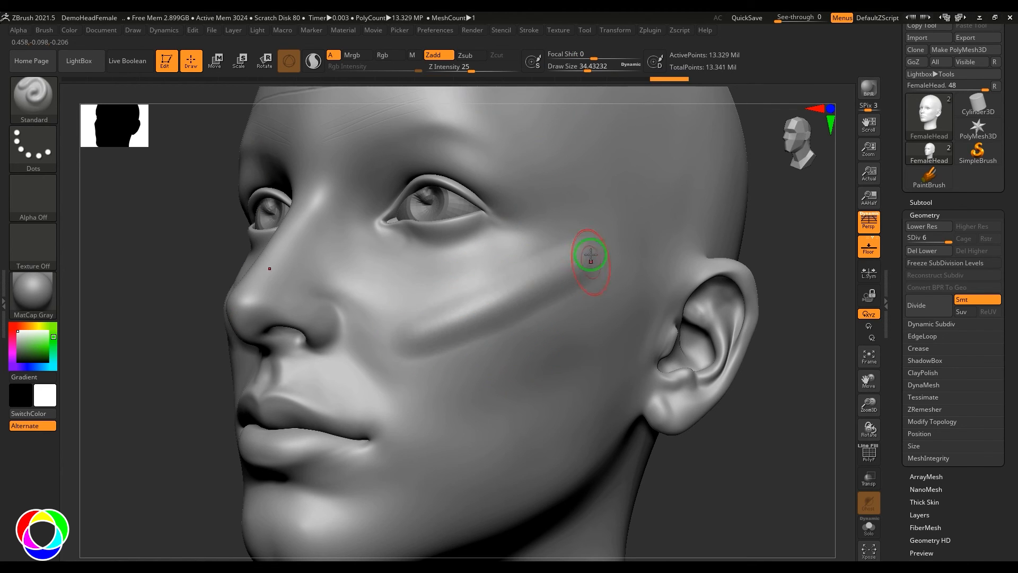
Sculpt a hard-edged stroke below the soft one at Focal Shift -100 and another above it at -74
left_click_drag(587, 55, 550, 57)
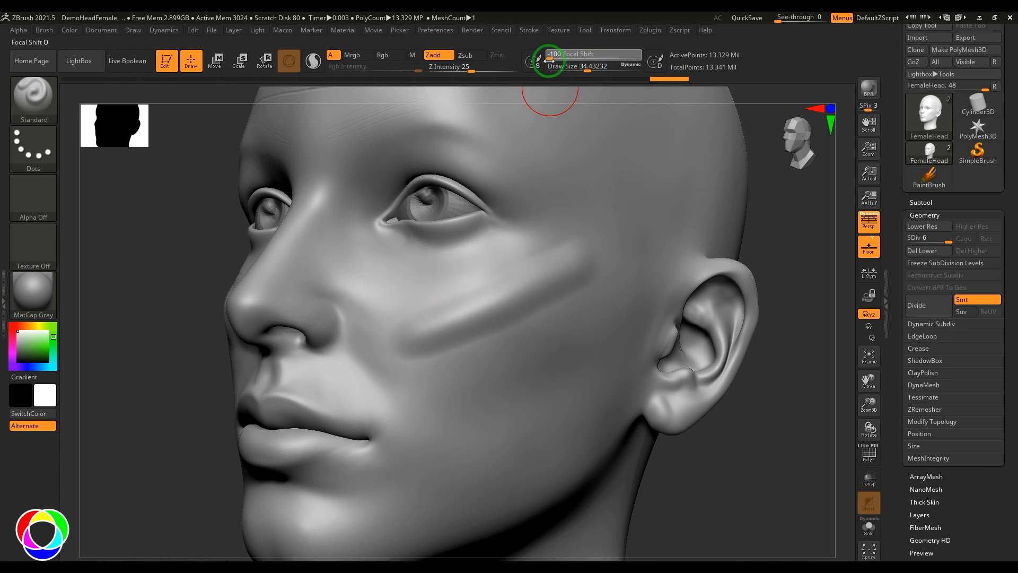
left_click_drag(447, 399, 665, 300)
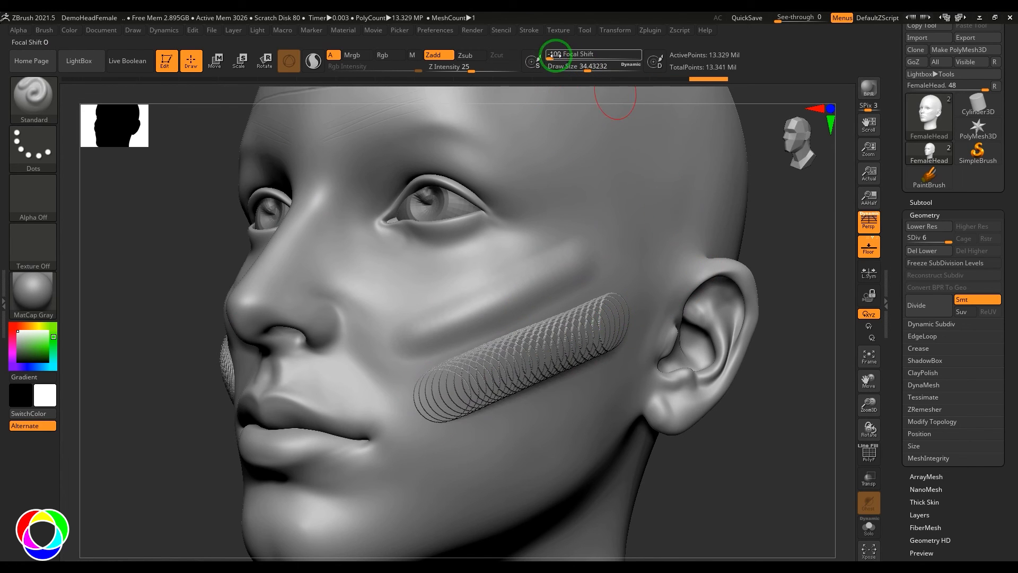
left_click_drag(556, 56, 561, 56)
left_click_drag(575, 228, 421, 296)
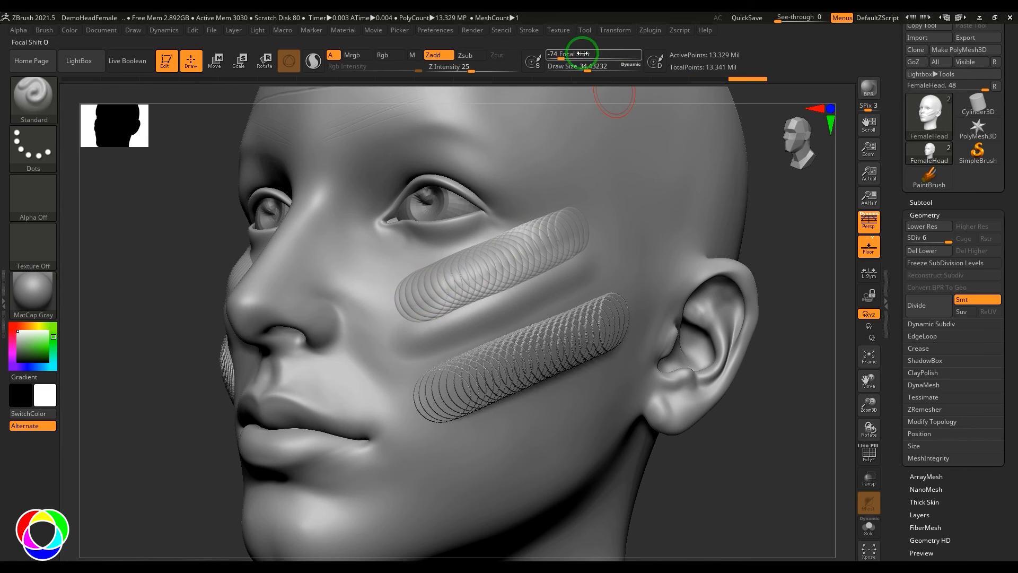
Sculpt a stroke across the temple at Focal Shift -59 and another just below it at -44
left_click_drag(561, 56, 568, 57)
left_click_drag(656, 142, 567, 155)
left_click_drag(755, 208, 632, 109)
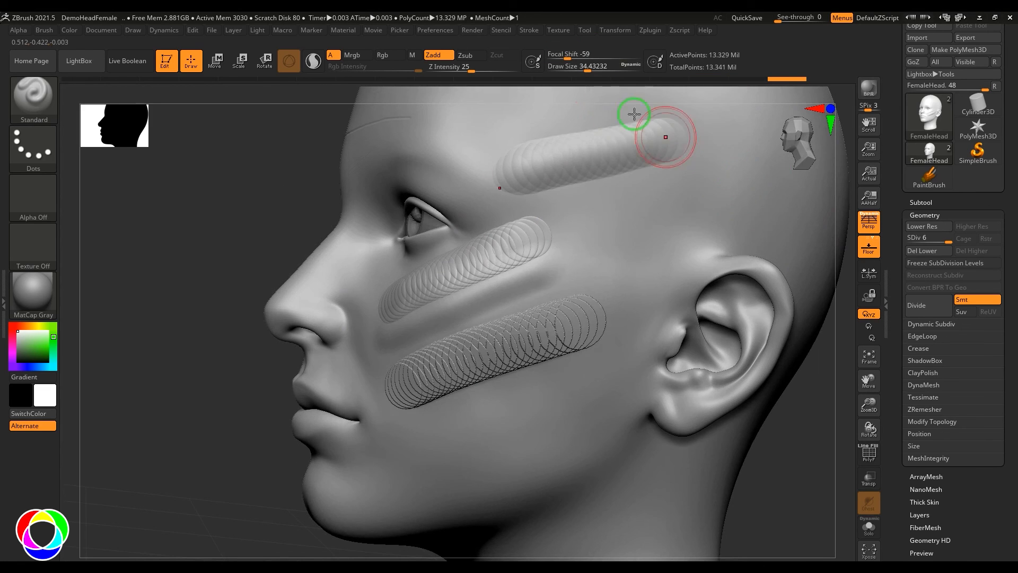
left_click_drag(568, 56, 573, 56)
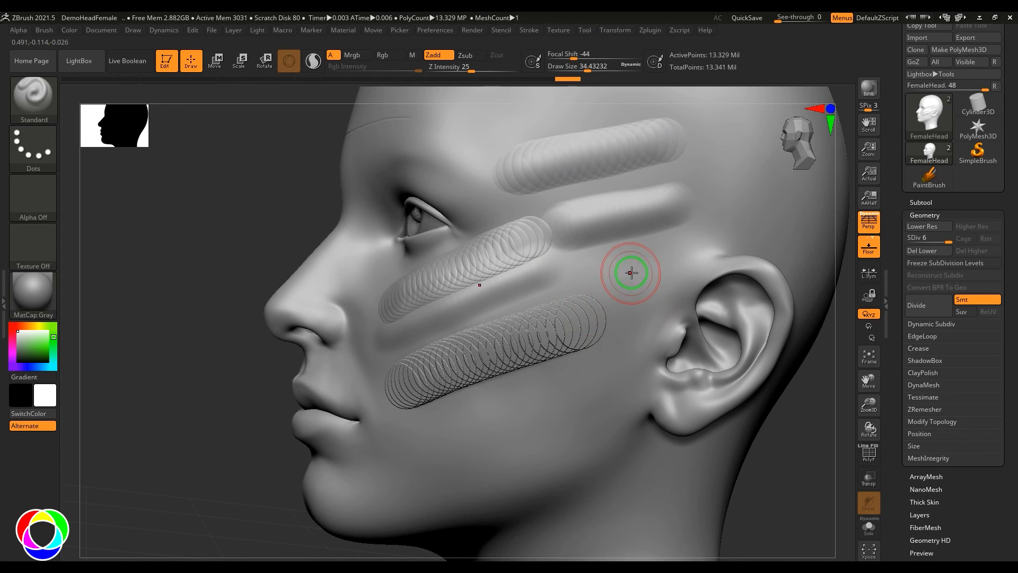
Set the brush's Focal Shift to 6
key("o")
left_click_drag(619, 273, 656, 277)
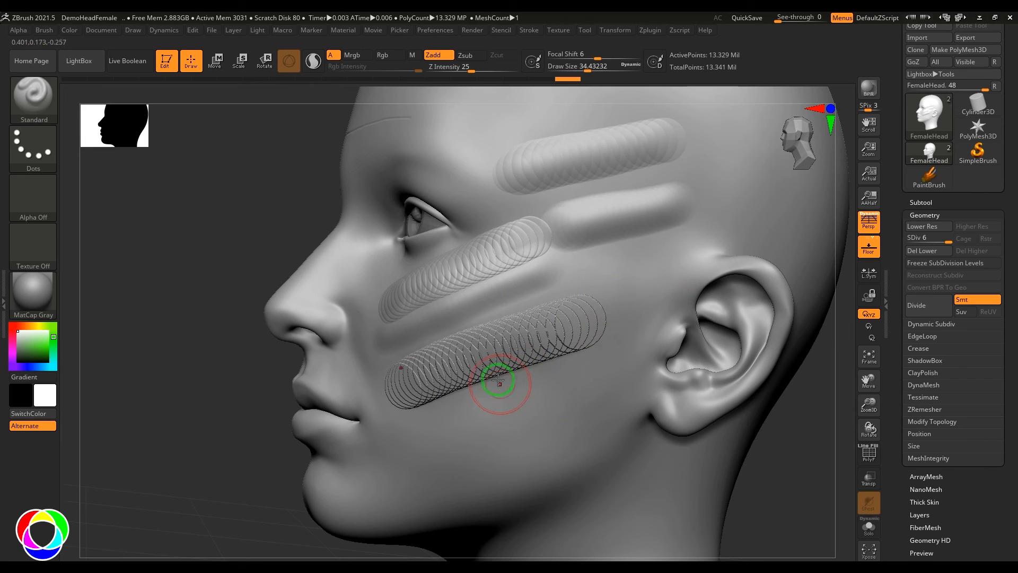
right_click_drag(502, 415, 511, 418)
left_click(502, 414)
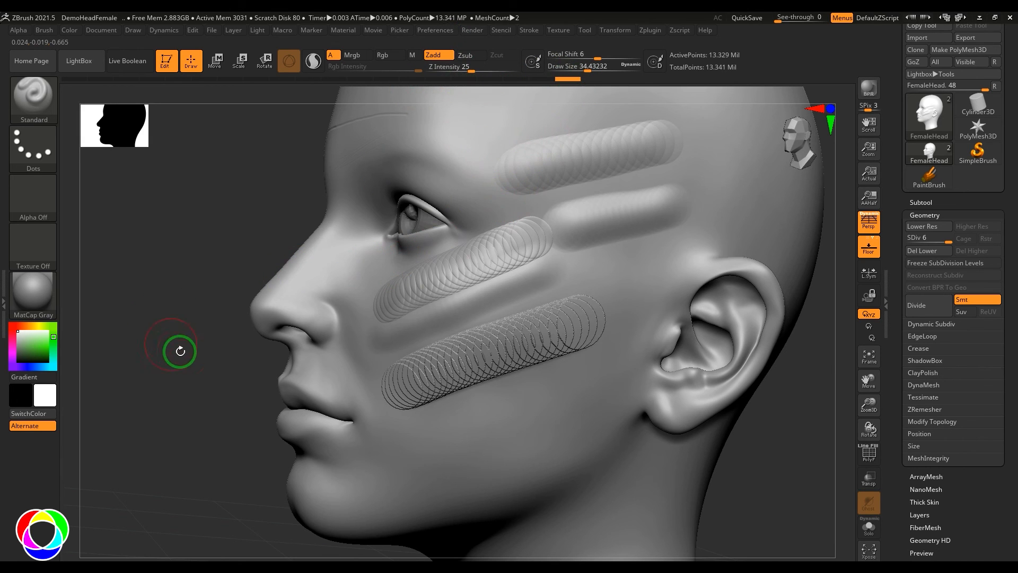
mouse_move(177, 350)
left_mouse_down()
mouse_move(186, 348)
mouse_move(175, 341)
left_mouse_up()
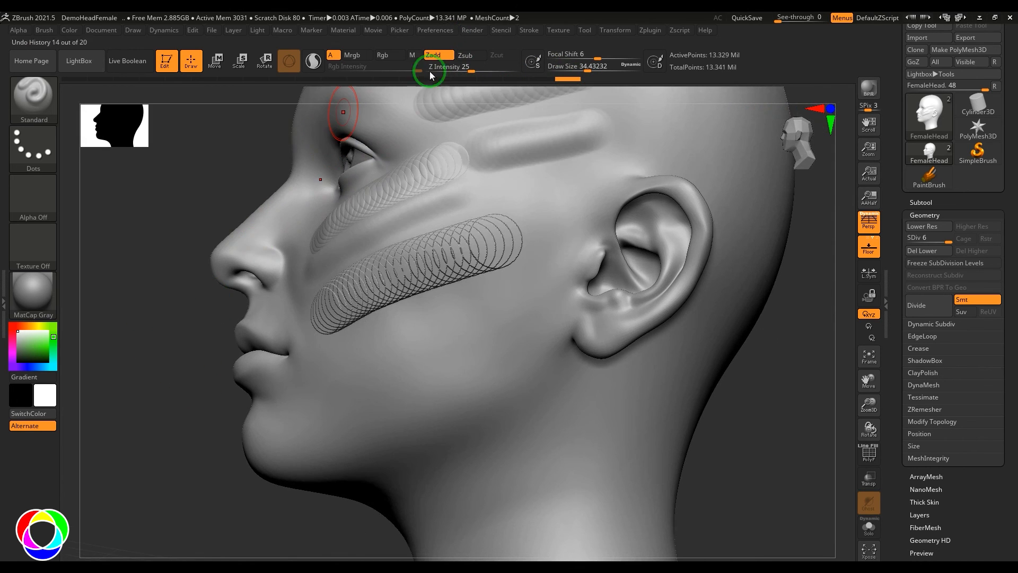
Switch the brush from Zadd to color-only Rgb and preview the head in green before restoring white
left_click(449, 58)
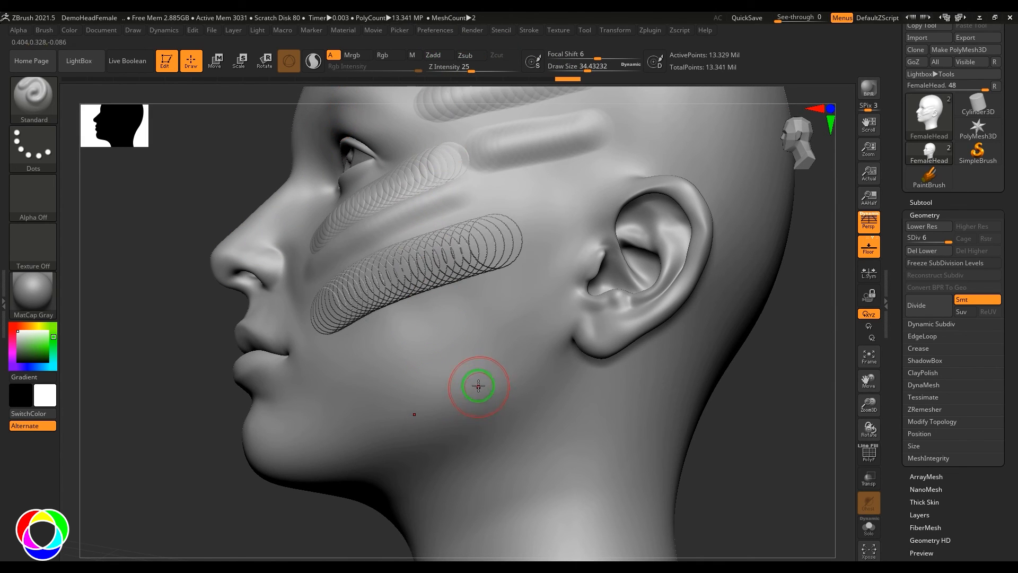
left_click(390, 58)
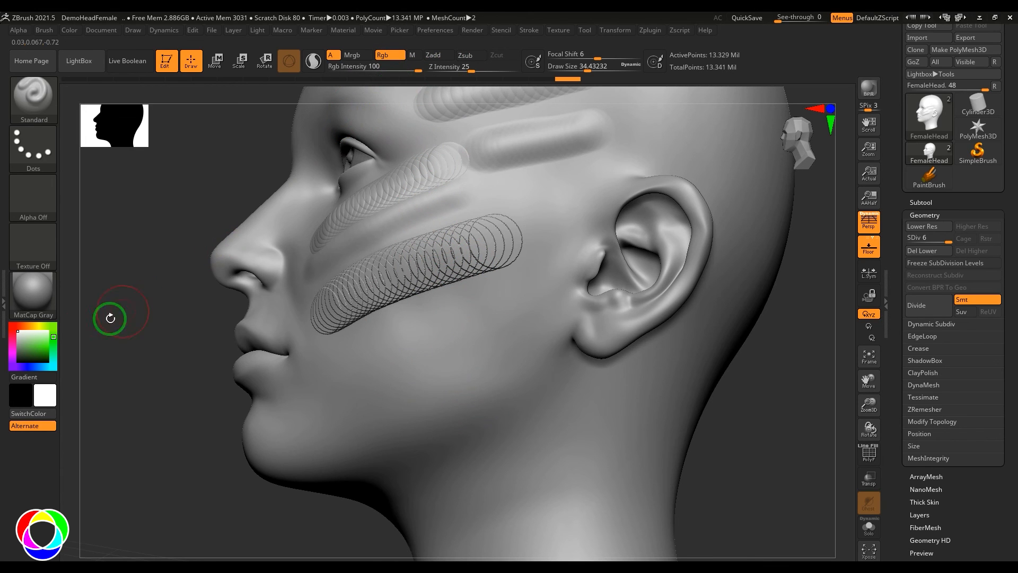
left_click(47, 346)
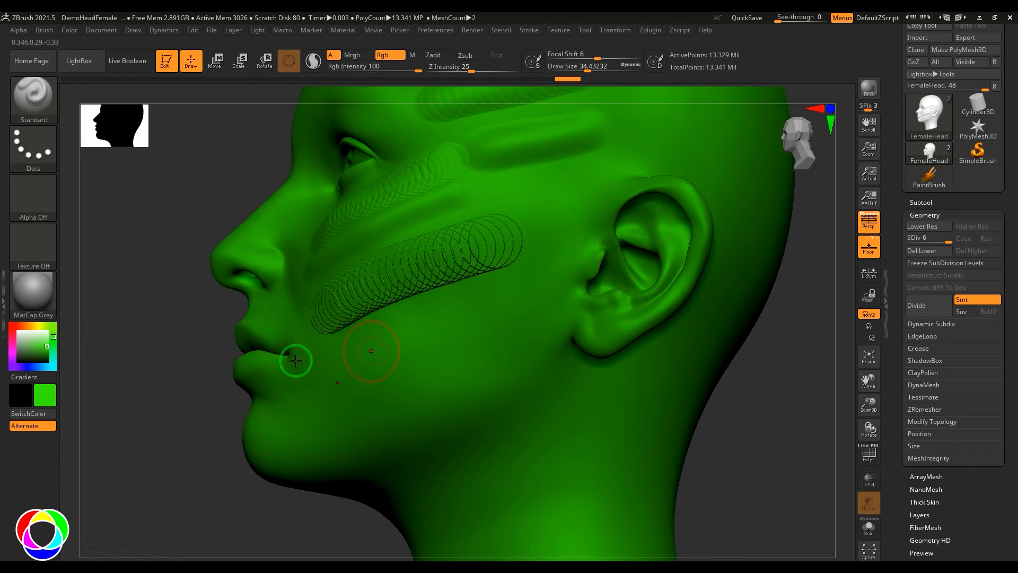
left_click(18, 332)
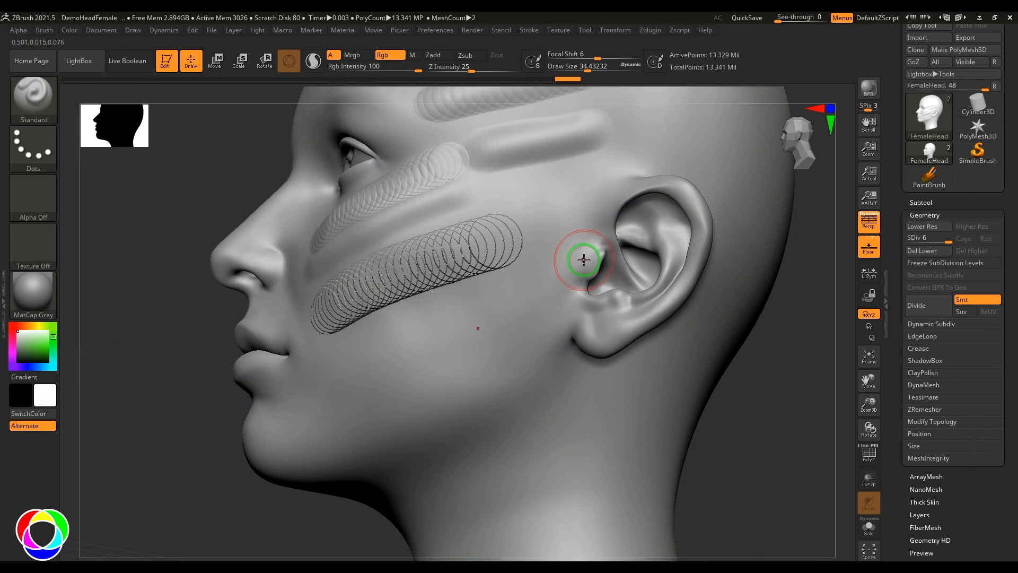
Enable Colorize for the head's polypaint and paint a green stroke across the lower cheek at Rgb Intensity 100
left_click(926, 214)
left_click_drag(981, 353, 982, 329)
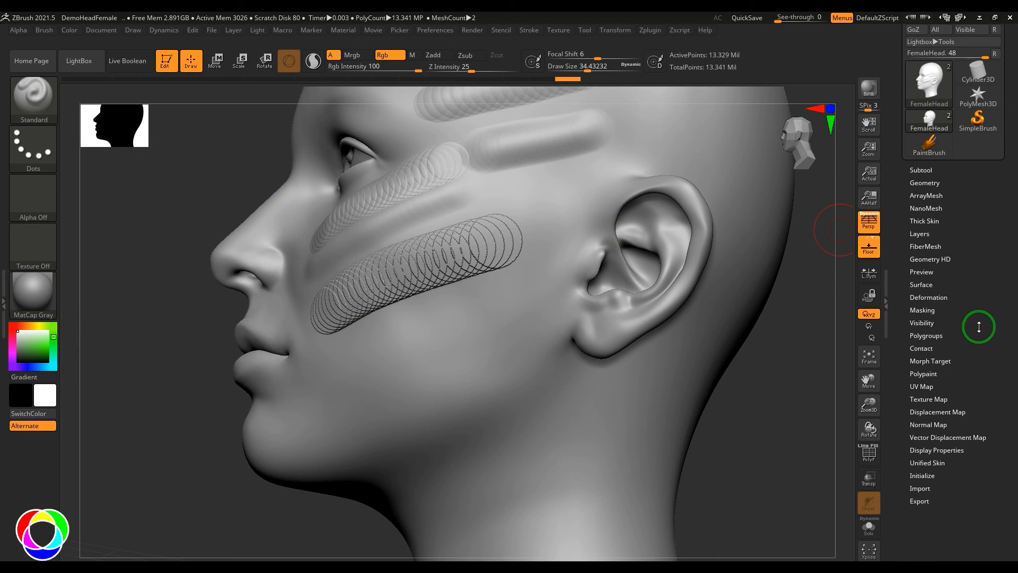
left_click_drag(950, 375, 968, 337)
left_click(924, 358)
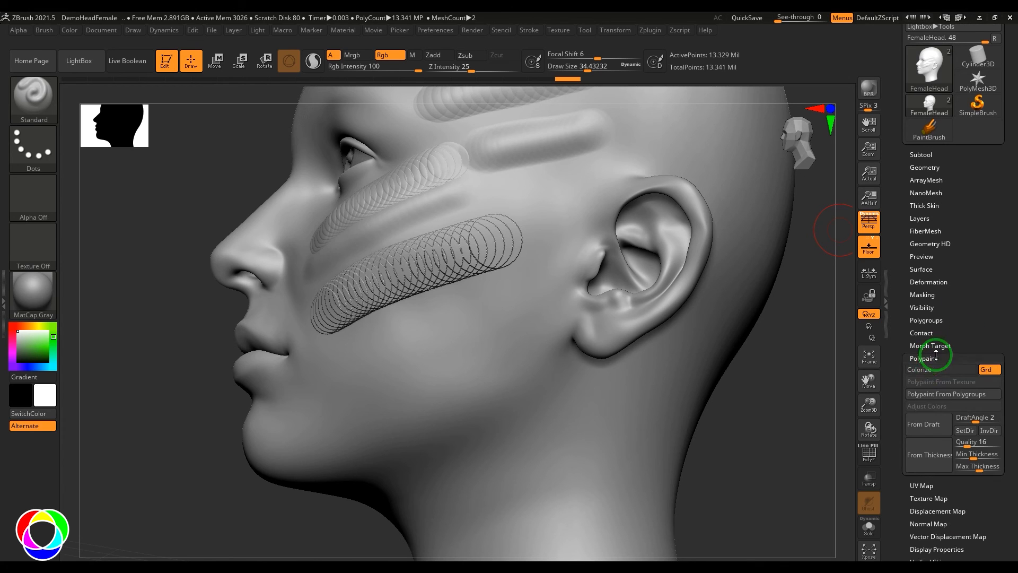
left_click(44, 344)
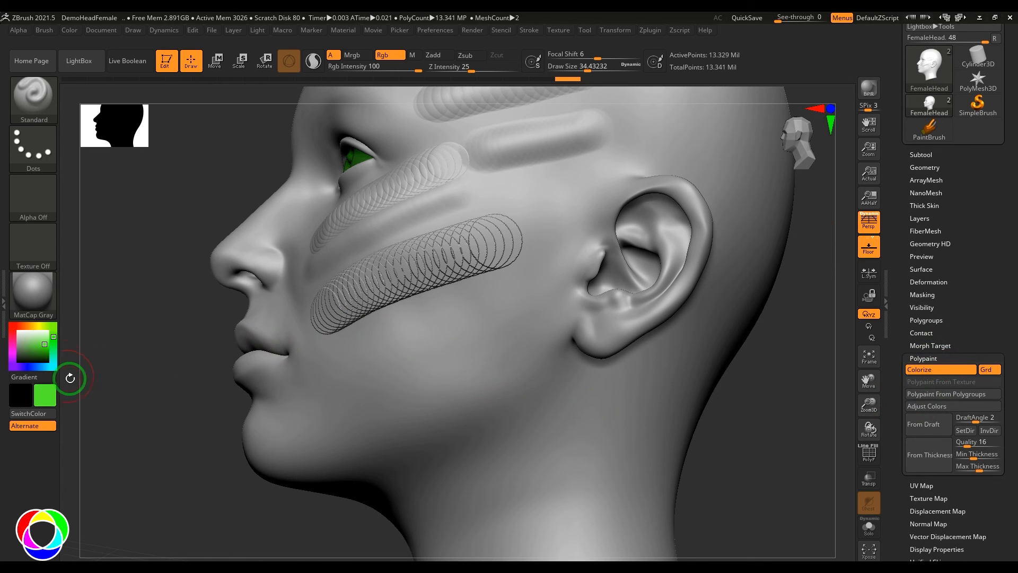
mouse_move(357, 368)
left_mouse_down()
mouse_move(484, 323)
mouse_move(398, 359)
mouse_move(414, 371)
left_mouse_up()
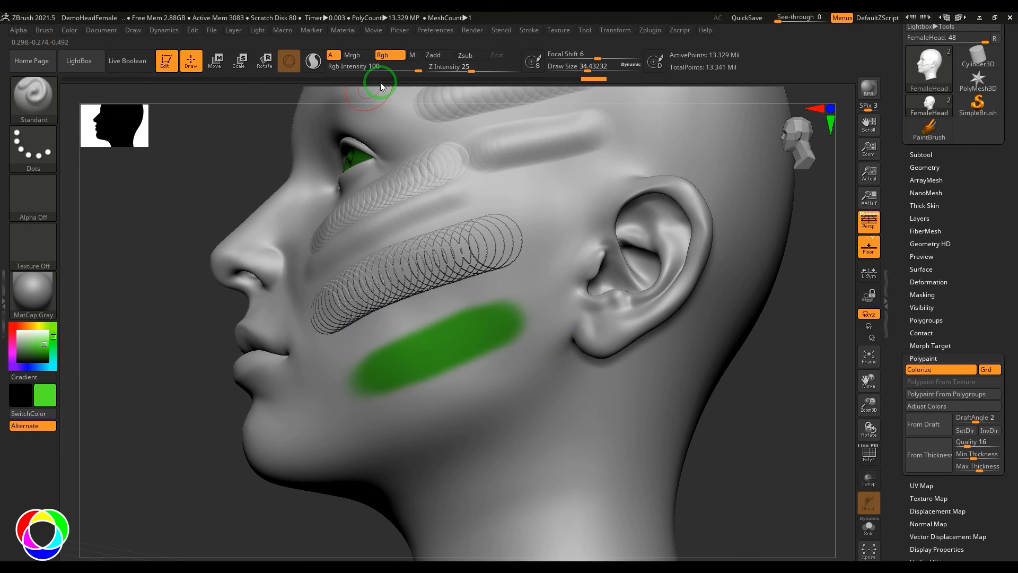
Set the brush's Rgb Intensity to 7 and paint a green stroke along the jaw below the cheek stroke
left_click(389, 56)
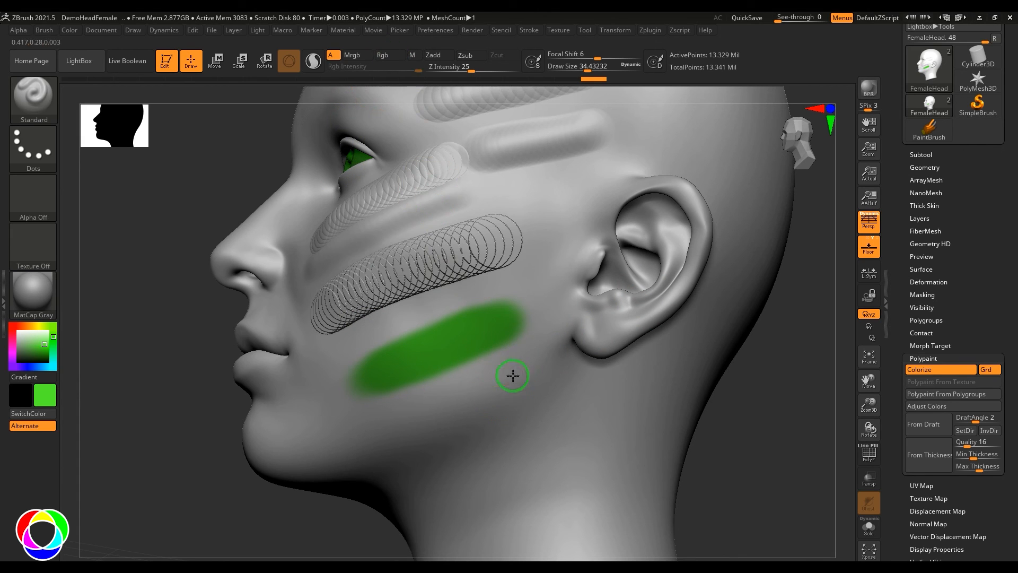
left_click(390, 58)
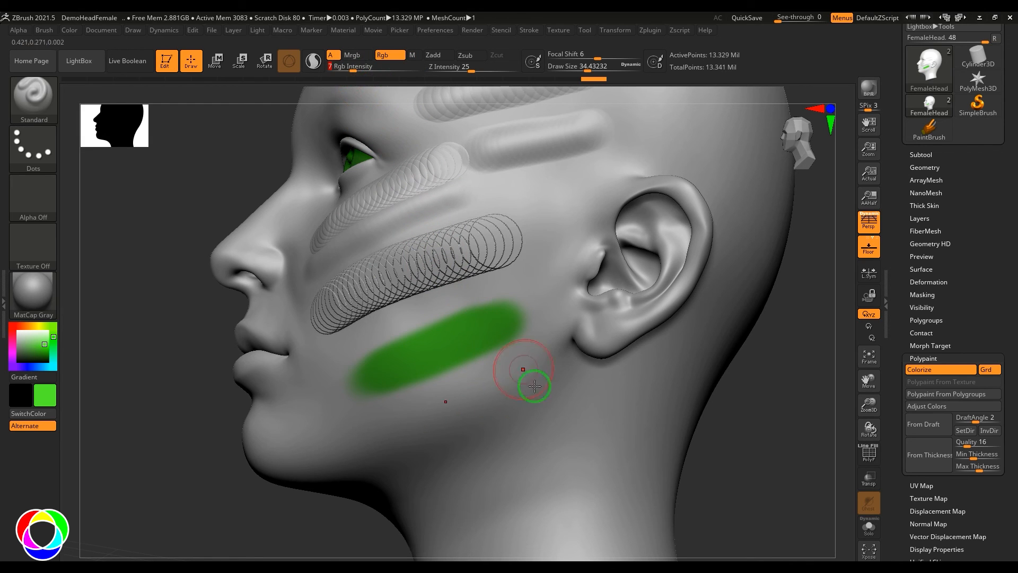
left_click_drag(456, 401, 396, 424)
Raise Rgb Intensity to 26 and paint more green strokes on the lower jaw and the side of the forehead
left_click_drag(369, 67, 374, 67)
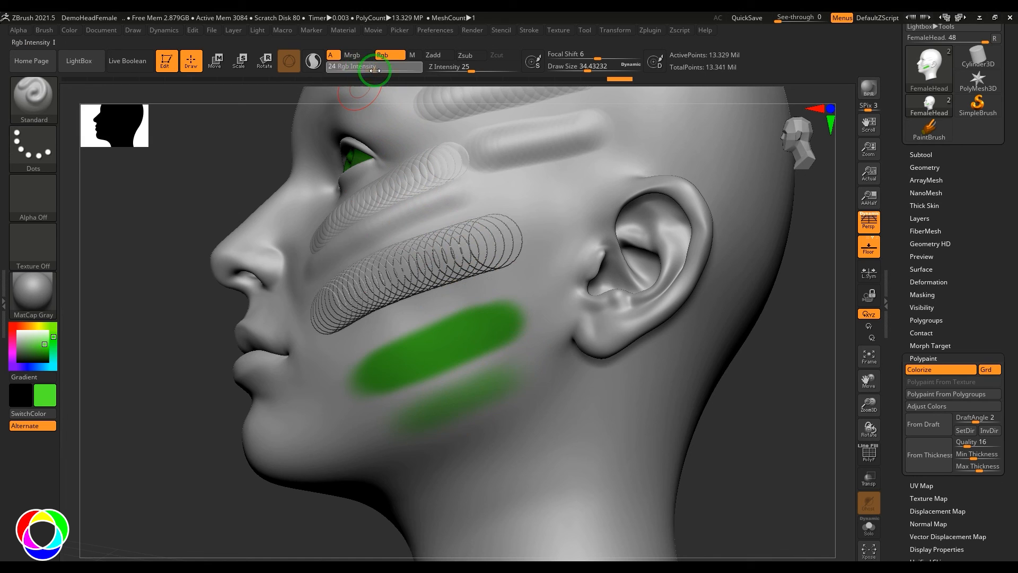
left_click_drag(544, 403, 435, 466)
mouse_move(771, 418)
left_mouse_down()
mouse_move(730, 406)
mouse_move(739, 418)
left_mouse_up()
left_click_drag(519, 205, 469, 228)
left_click_drag(686, 193, 698, 214, "alt")
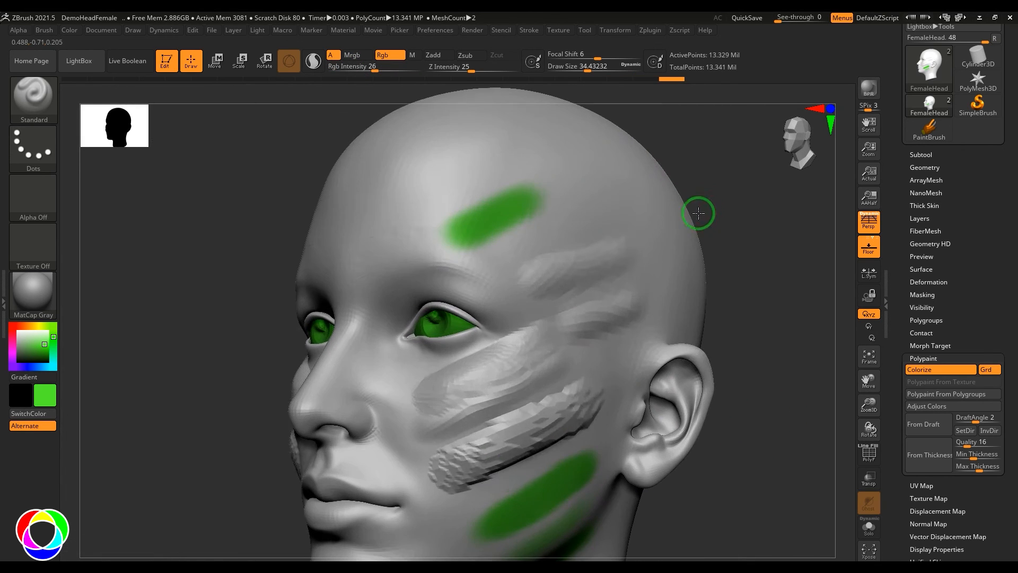
Restore Rgb Intensity to 100 and switch the brush from color to material-only painting
left_click_drag(374, 67, 436, 67)
left_click(414, 56)
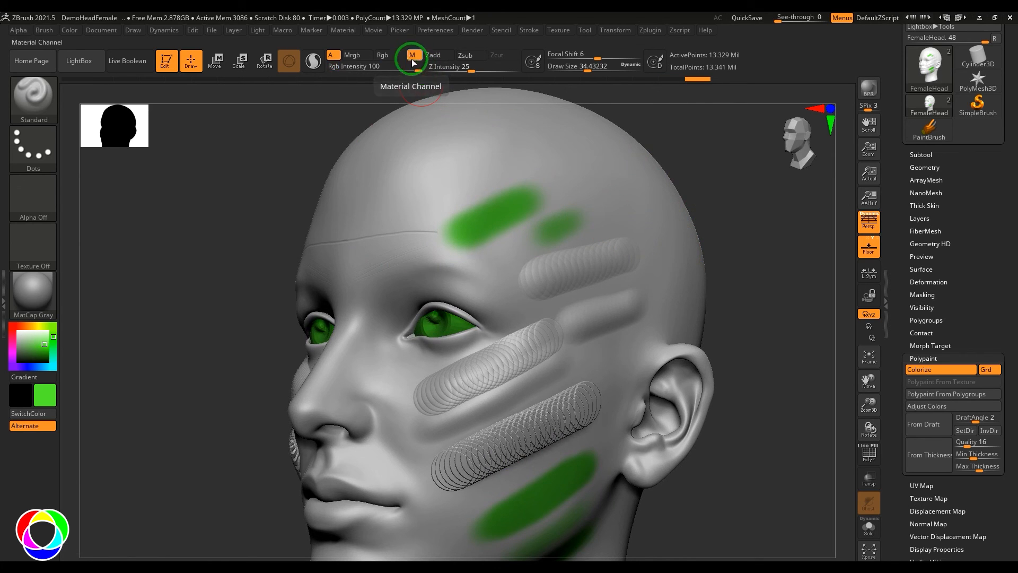
Preview the Gold material on the head, replace it with BasicMaterial and fill the whole object with that material
left_click(33, 293)
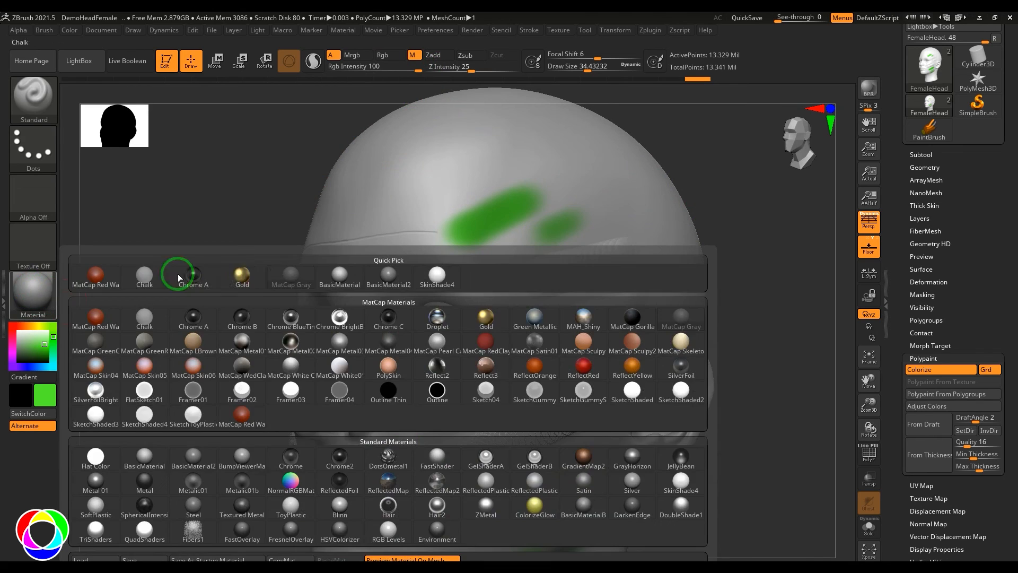
left_click(232, 273)
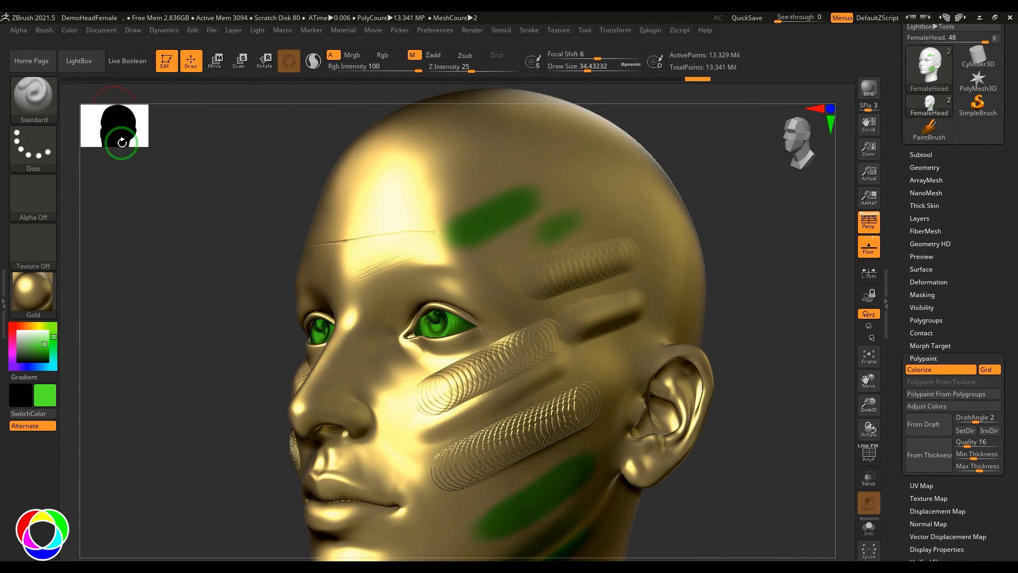
left_click(33, 294)
left_click(204, 404)
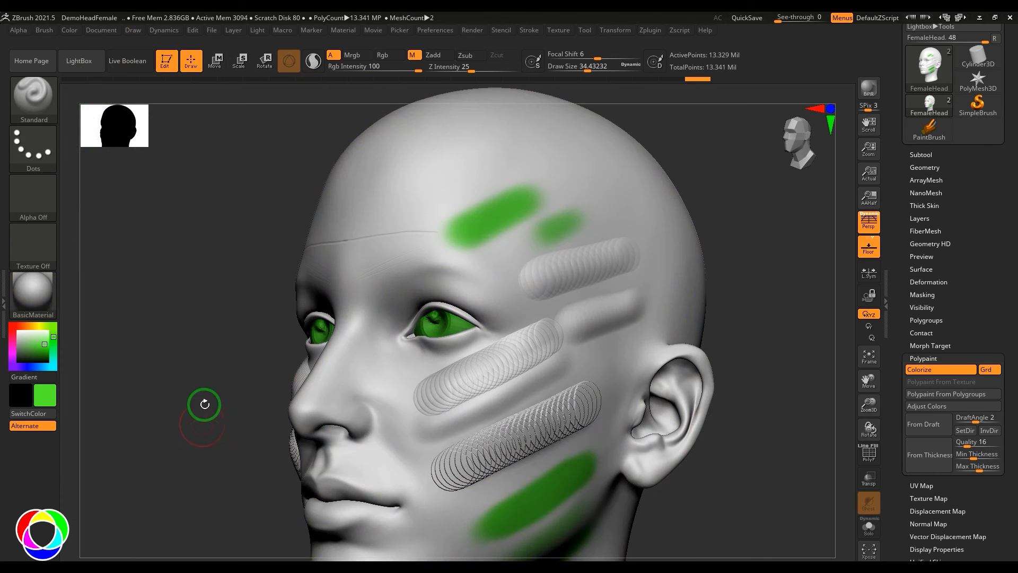
left_click(67, 31)
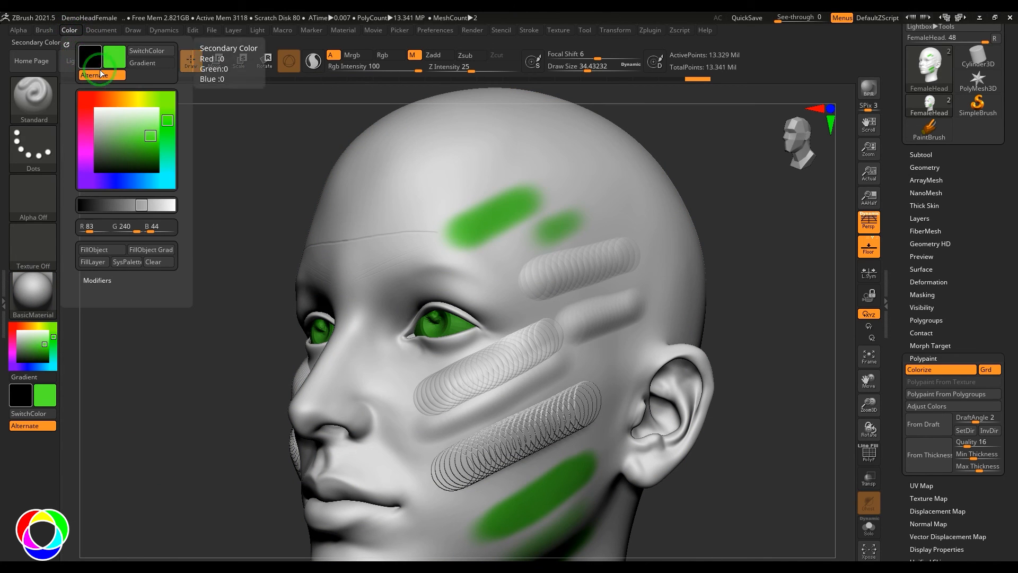
left_click(125, 253)
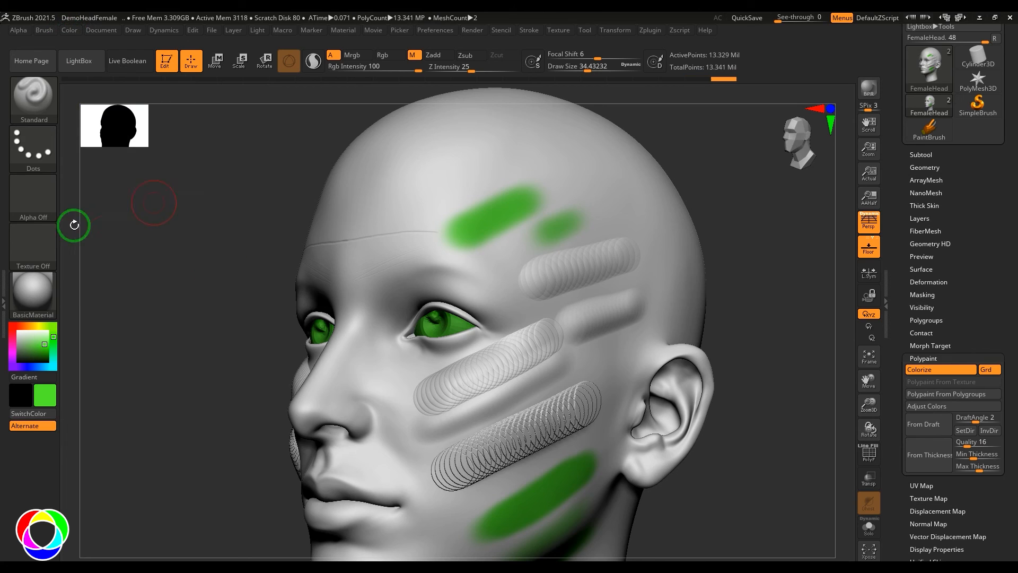
Choose the Gold material and paint it in a wide band across the forehead
left_click(33, 291)
left_click(260, 299)
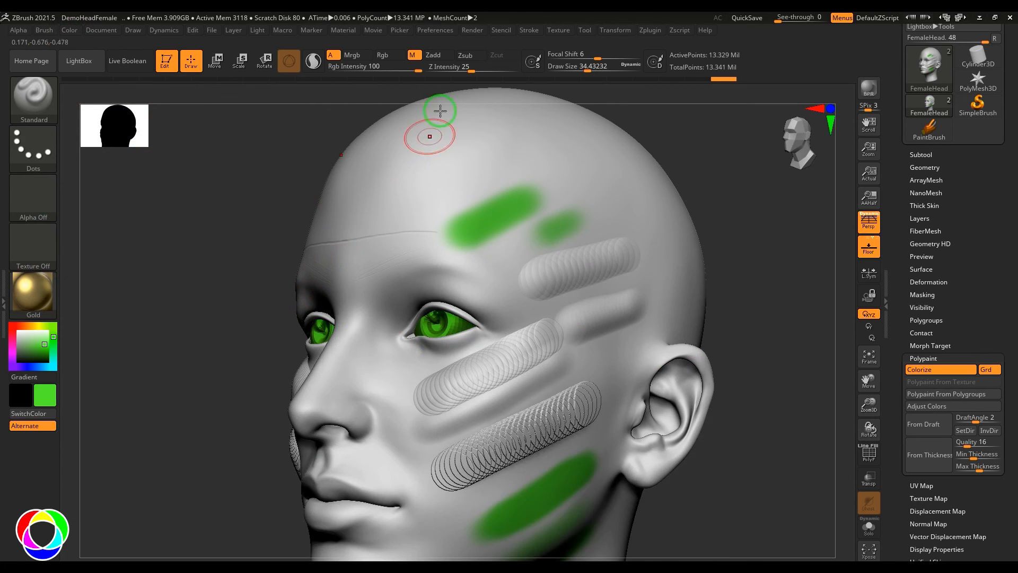
left_click_drag(435, 154, 414, 194)
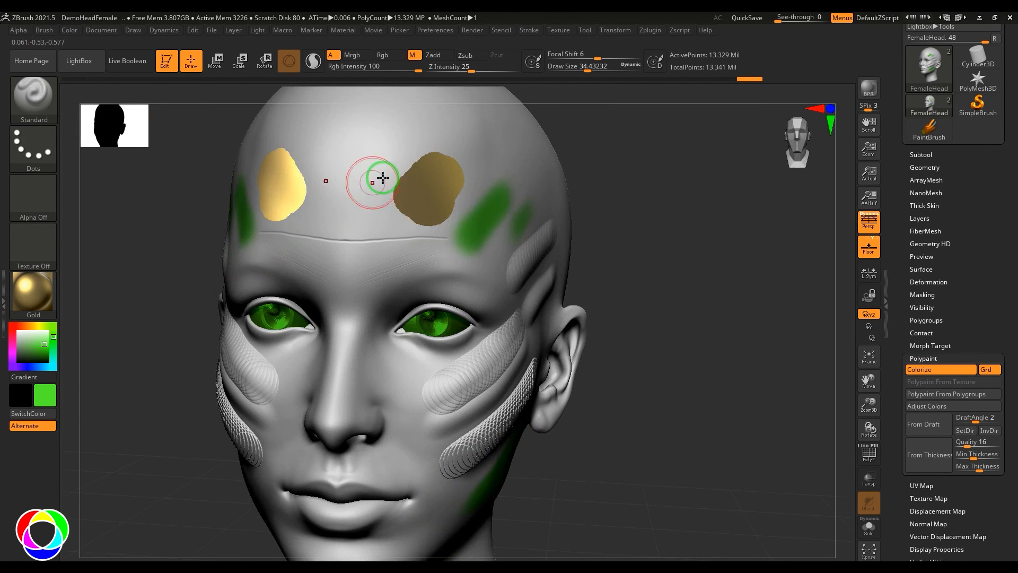
left_click_drag(379, 177, 353, 205)
mouse_move(397, 159)
left_mouse_down()
mouse_move(378, 166)
mouse_move(371, 148)
mouse_move(448, 169)
mouse_move(403, 218)
mouse_move(366, 212)
left_mouse_up()
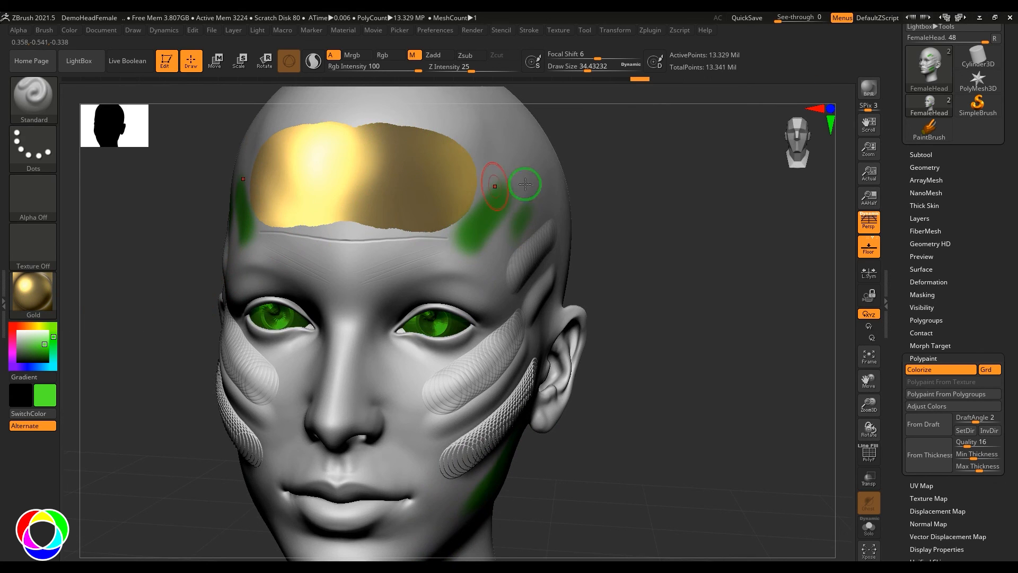
Lower the head's subdivision level to 1 and extend the gold paint around the forehead patch
left_click_drag(654, 214, 732, 210)
left_click(933, 169)
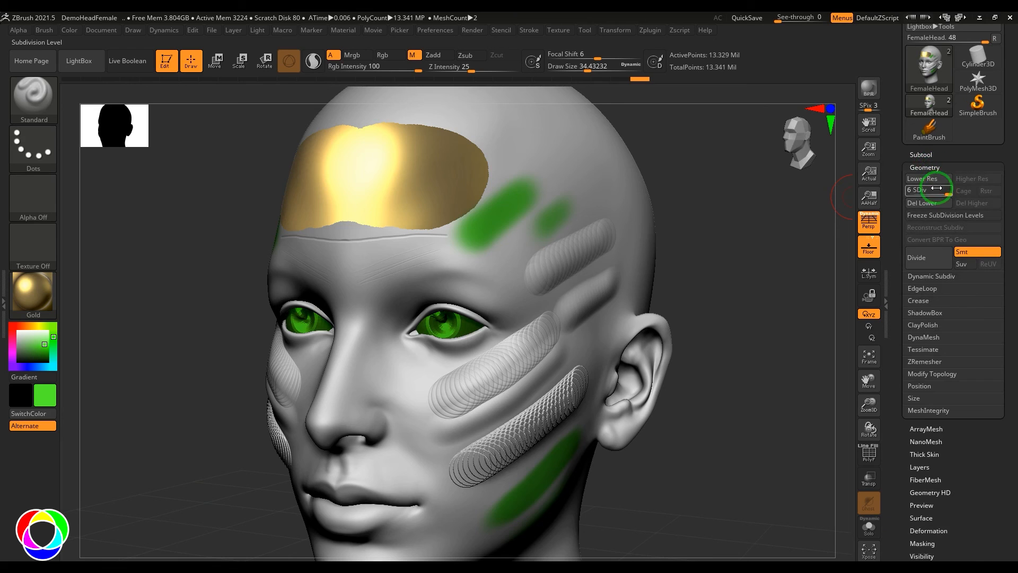
left_click_drag(937, 190, 906, 191)
mouse_move(422, 225)
left_mouse_down()
mouse_move(329, 227)
mouse_move(398, 240)
mouse_move(420, 164)
mouse_move(457, 135)
left_mouse_up()
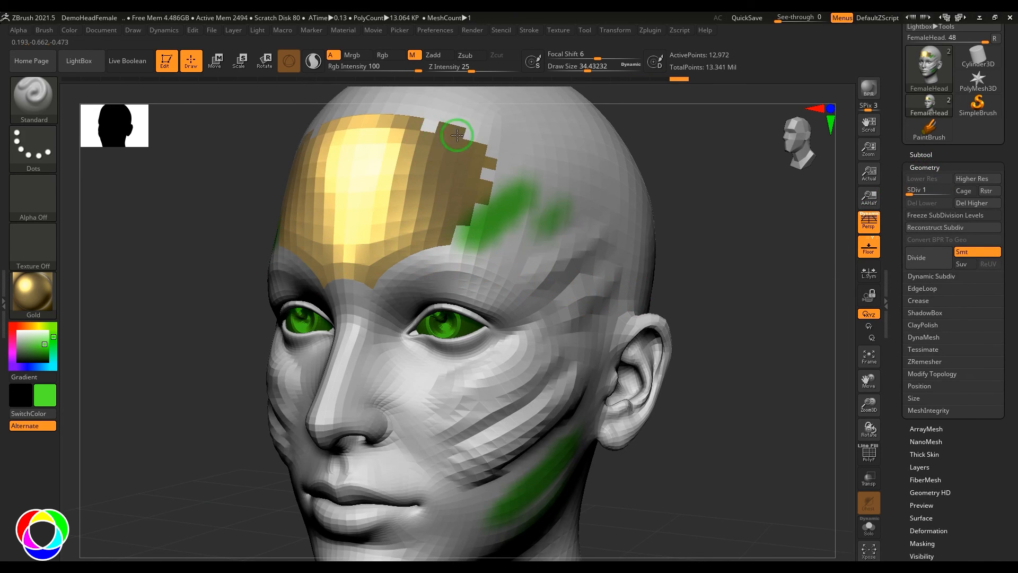
left_click_drag(462, 205, 481, 224)
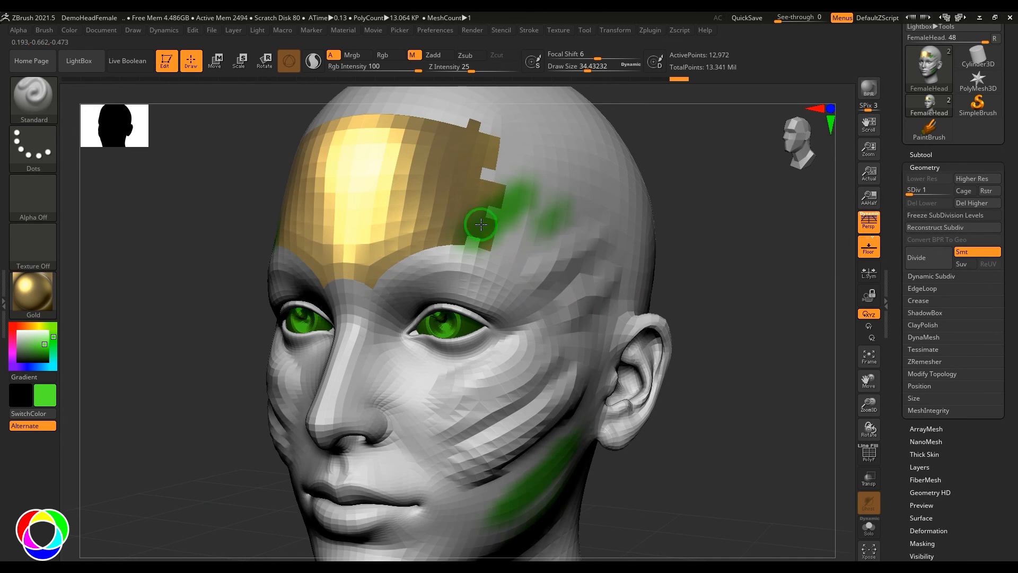
Return the head to subdivision level 6 and paint a green Gold stroke above the temple in Mrgb mode
left_click(943, 193)
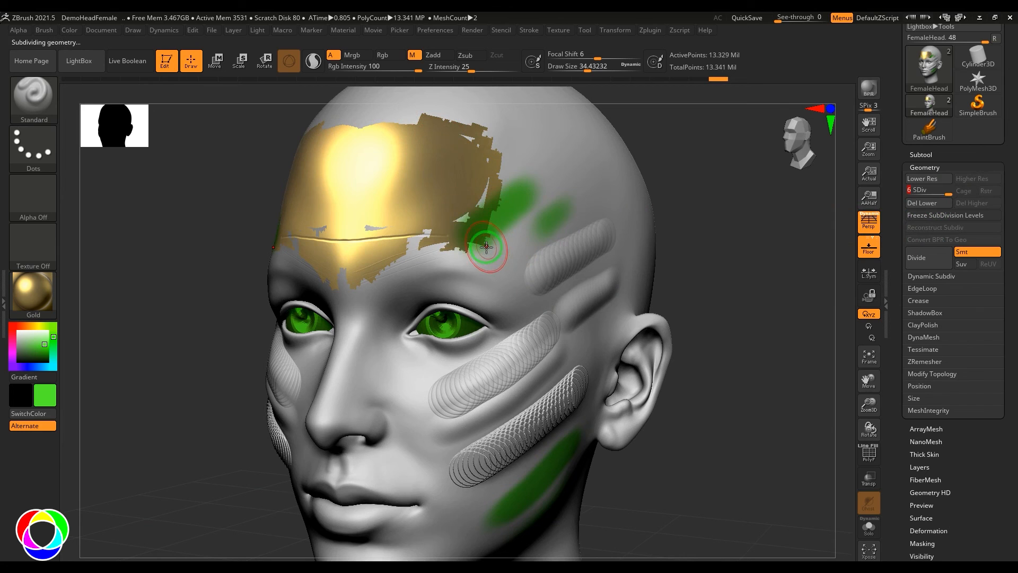
left_click(352, 55)
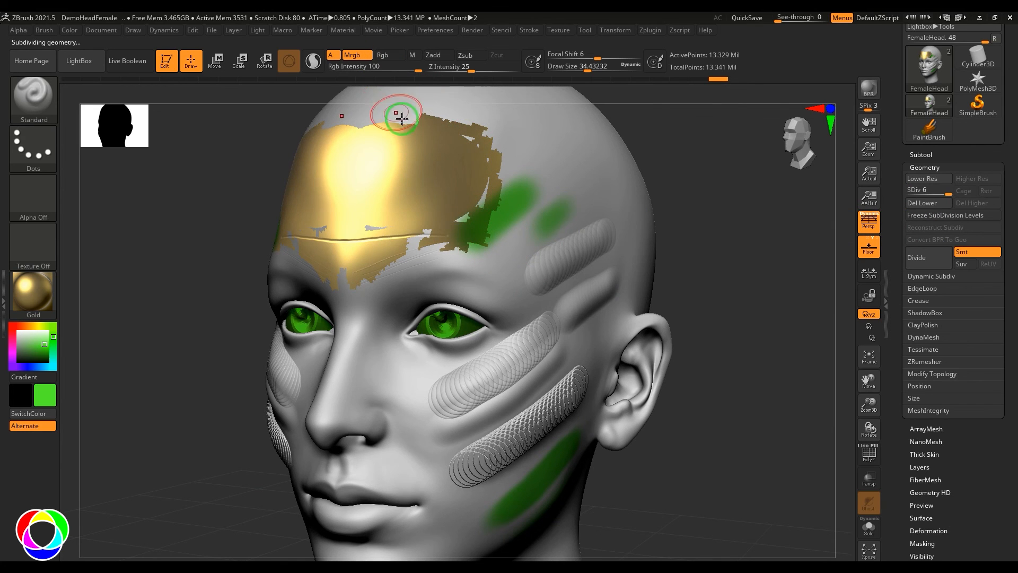
left_click_drag(720, 213, 716, 243)
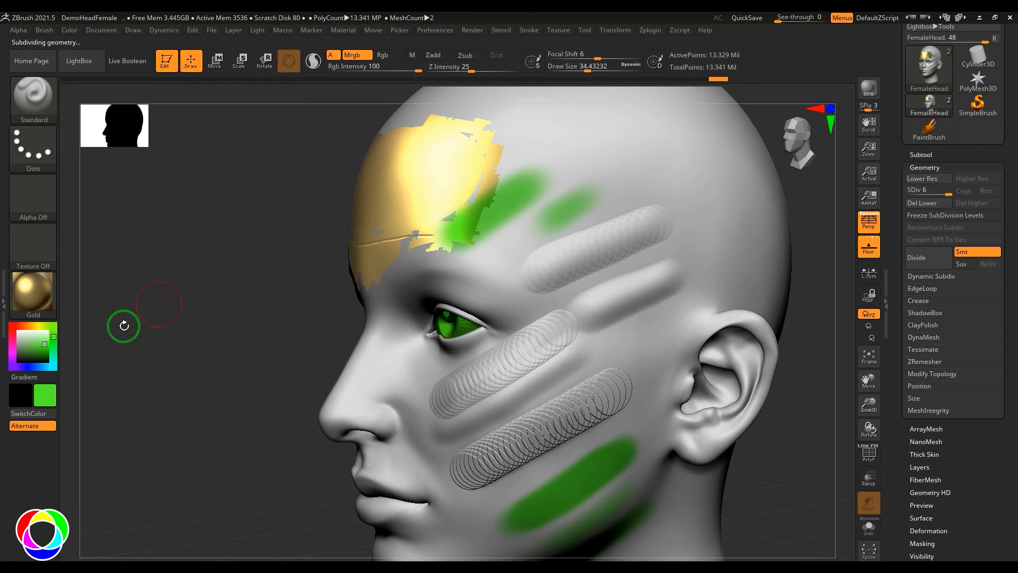
mouse_move(569, 161)
left_mouse_down()
mouse_move(595, 169)
mouse_move(674, 154)
mouse_move(722, 173)
left_mouse_up()
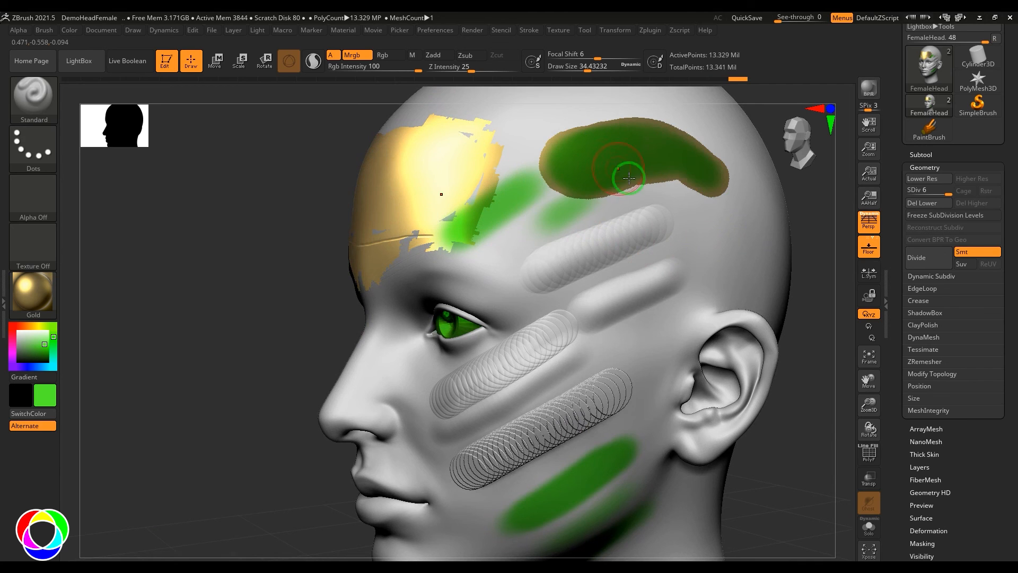